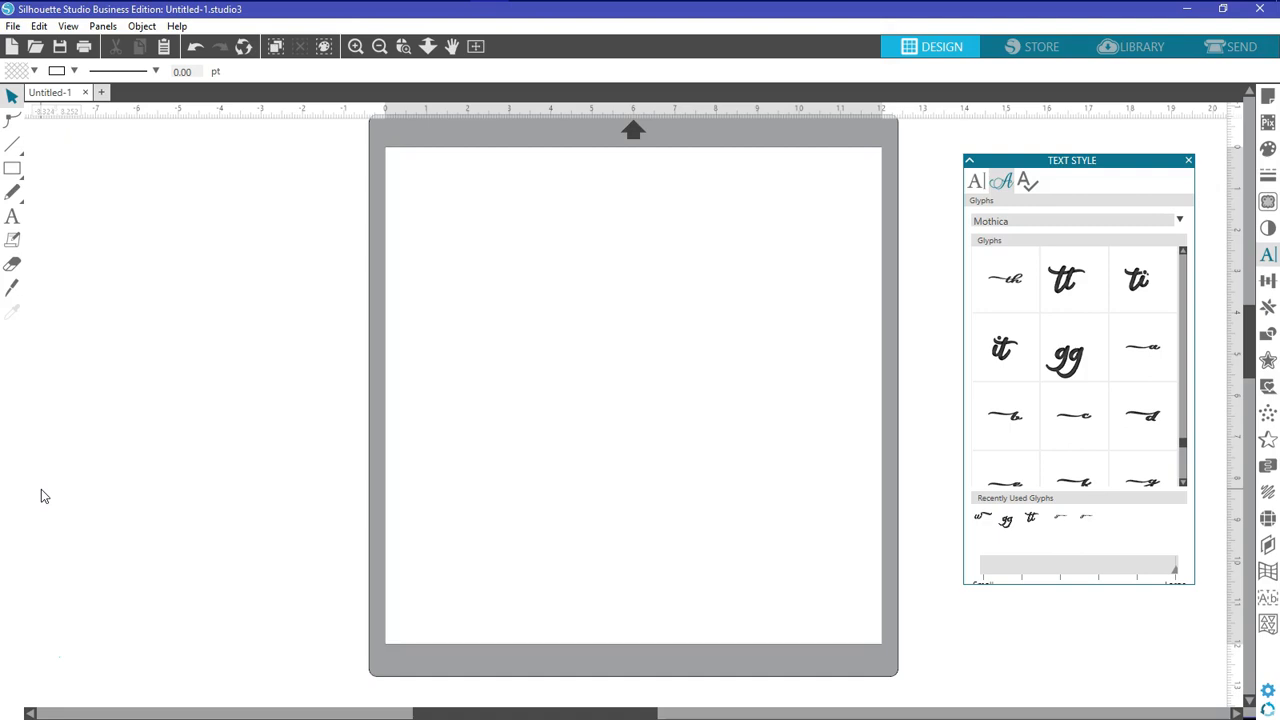
# - Add a text object containing the sample first name in the left half of the page
pyautogui.moveTo(1000, 342); pyautogui.dragTo(992, 332)
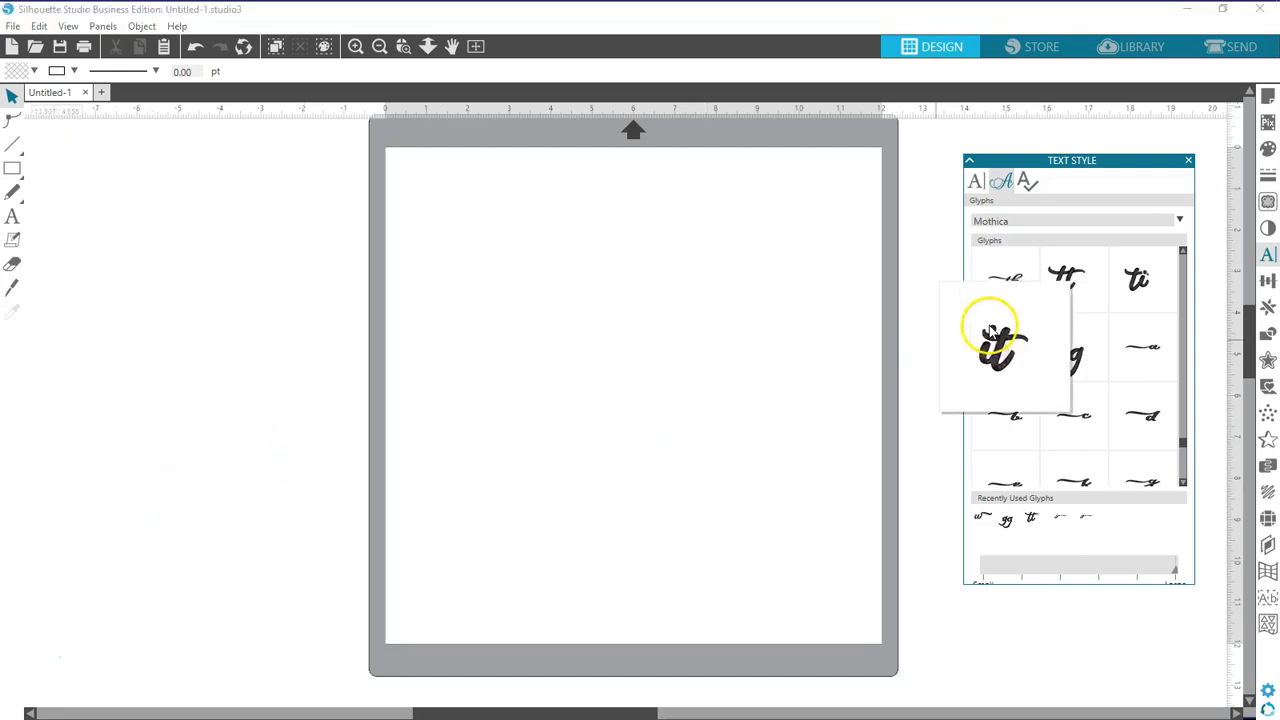
pyautogui.click(976, 182)
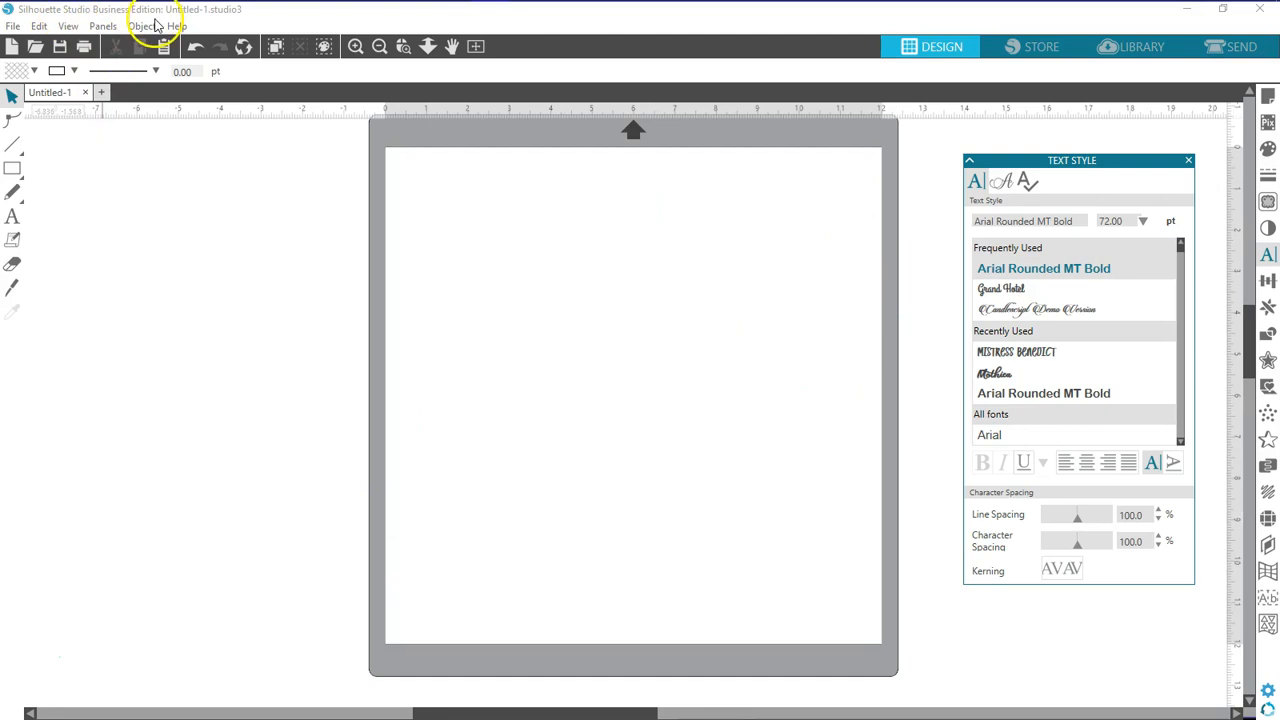
pyautogui.click(13, 225)
pyautogui.click(477, 364)
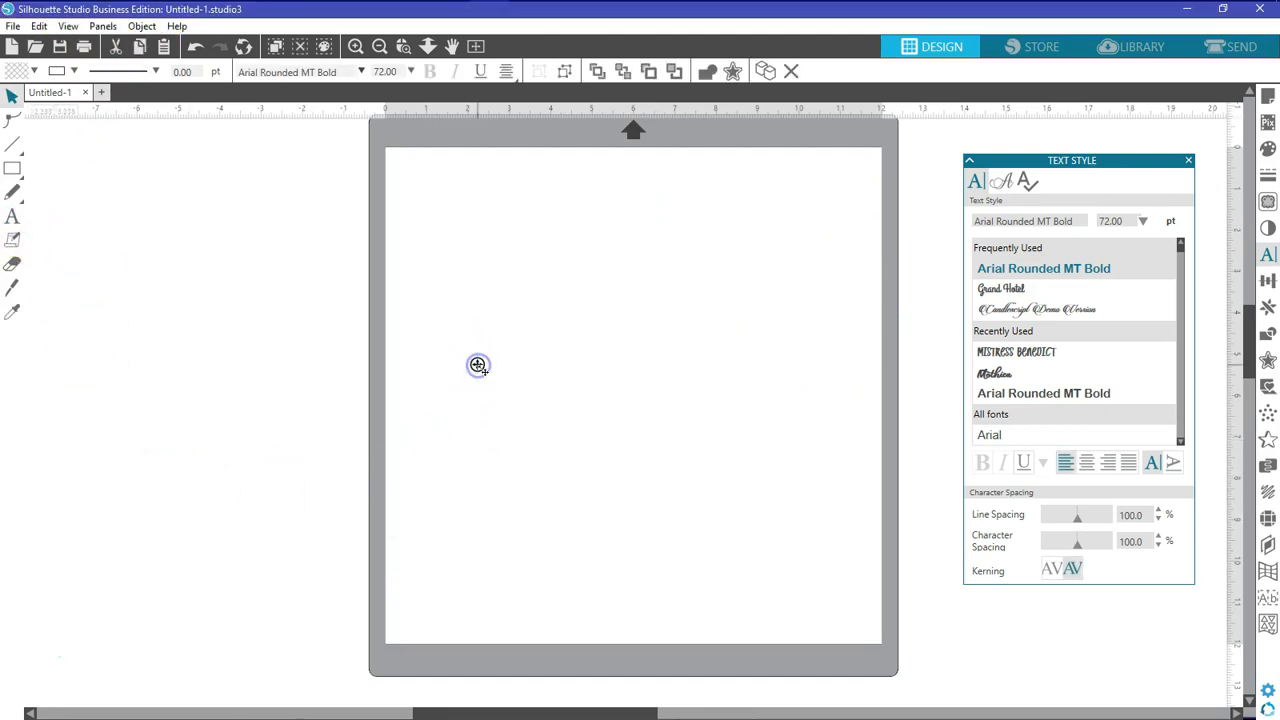
pyautogui.write('Matthew')
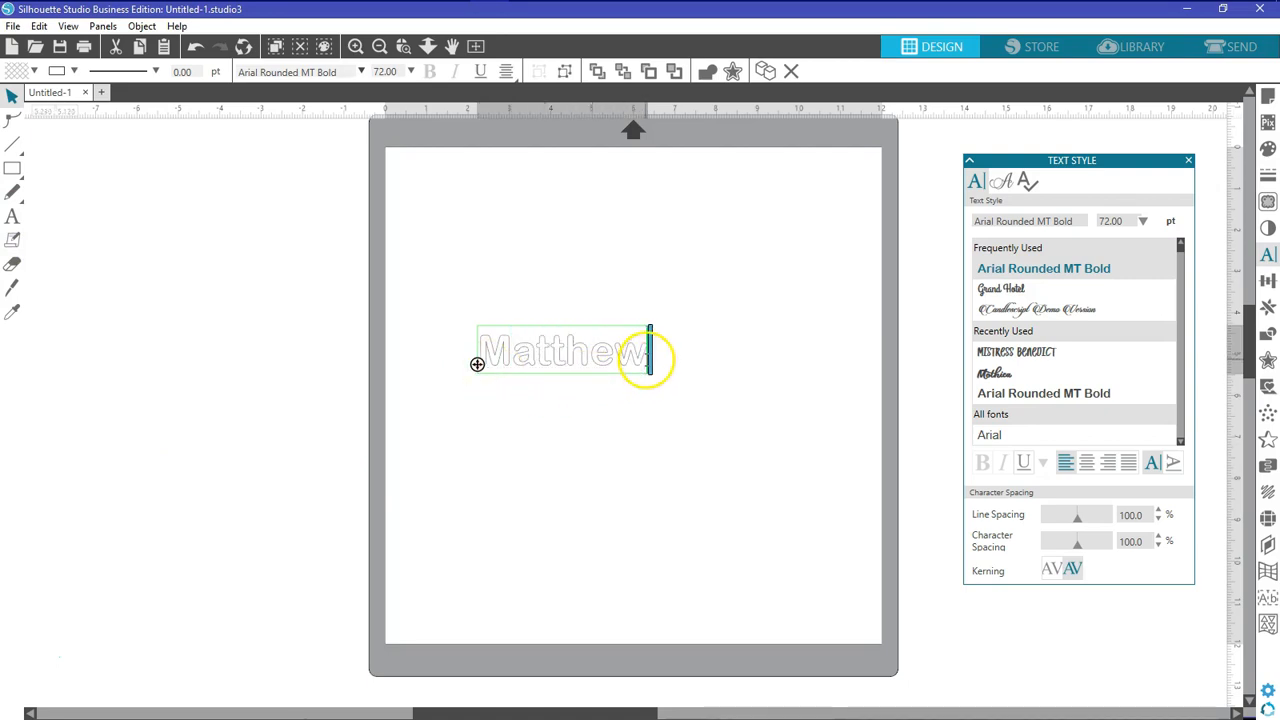
# - Change the font of the whole name to Mothica and finish editing the text
pyautogui.moveTo(648, 358); pyautogui.dragTo(488, 358)
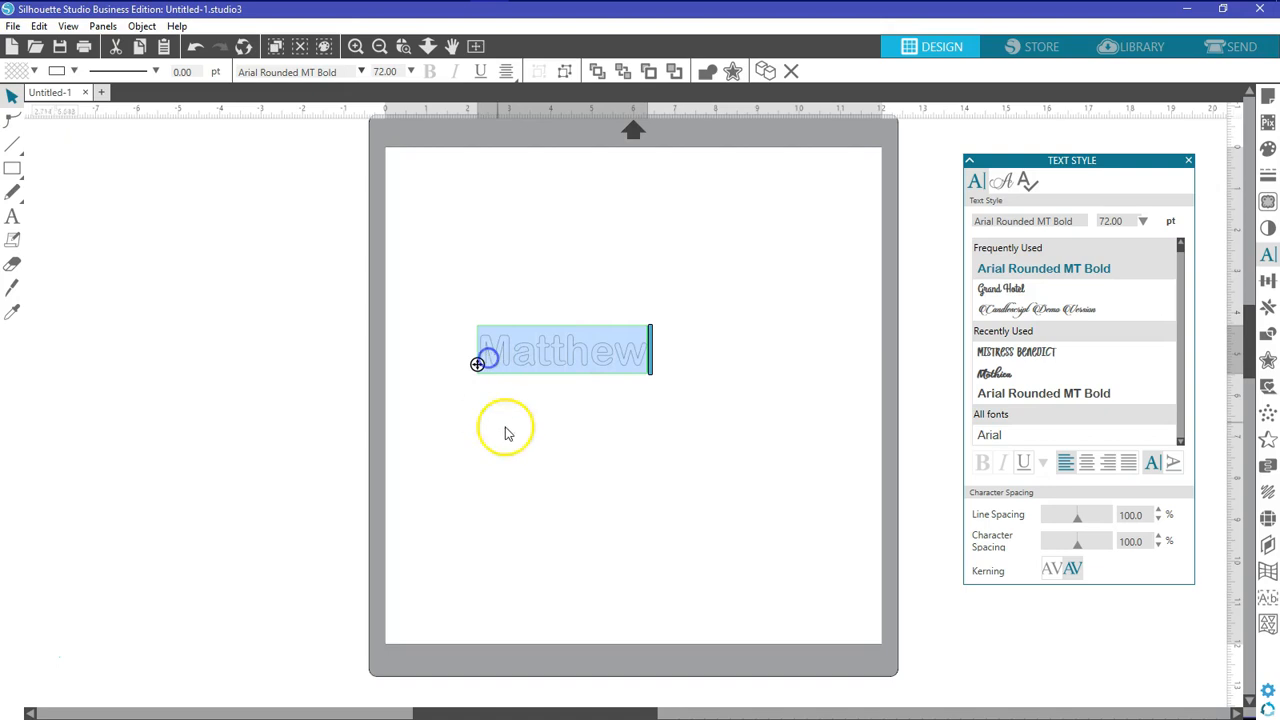
pyautogui.click(1078, 221)
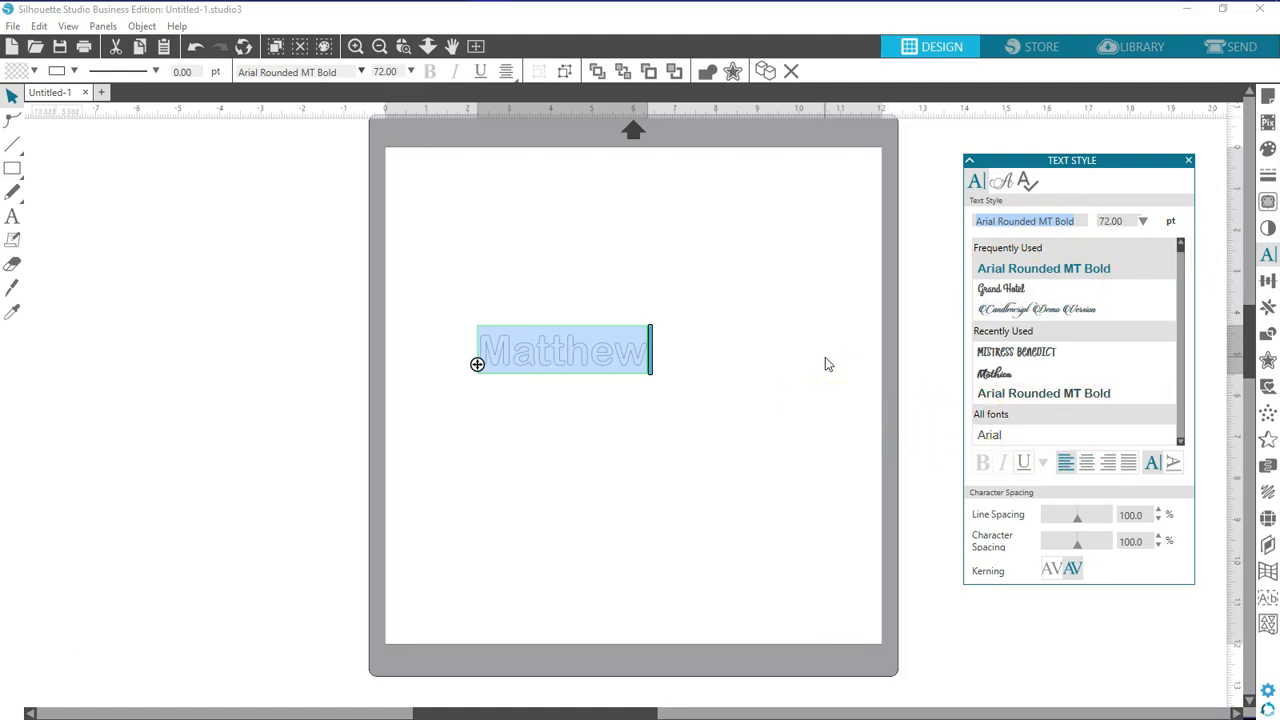
pyautogui.write('Mothica')
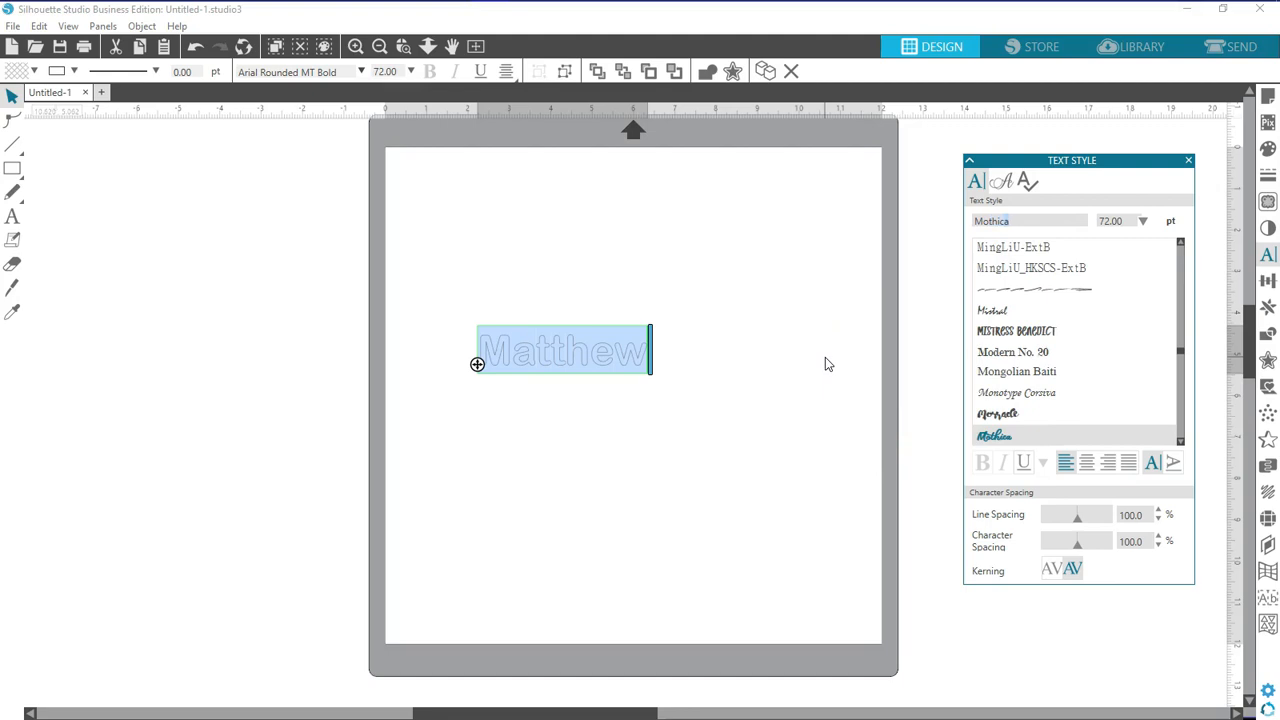
pyautogui.press('Return')
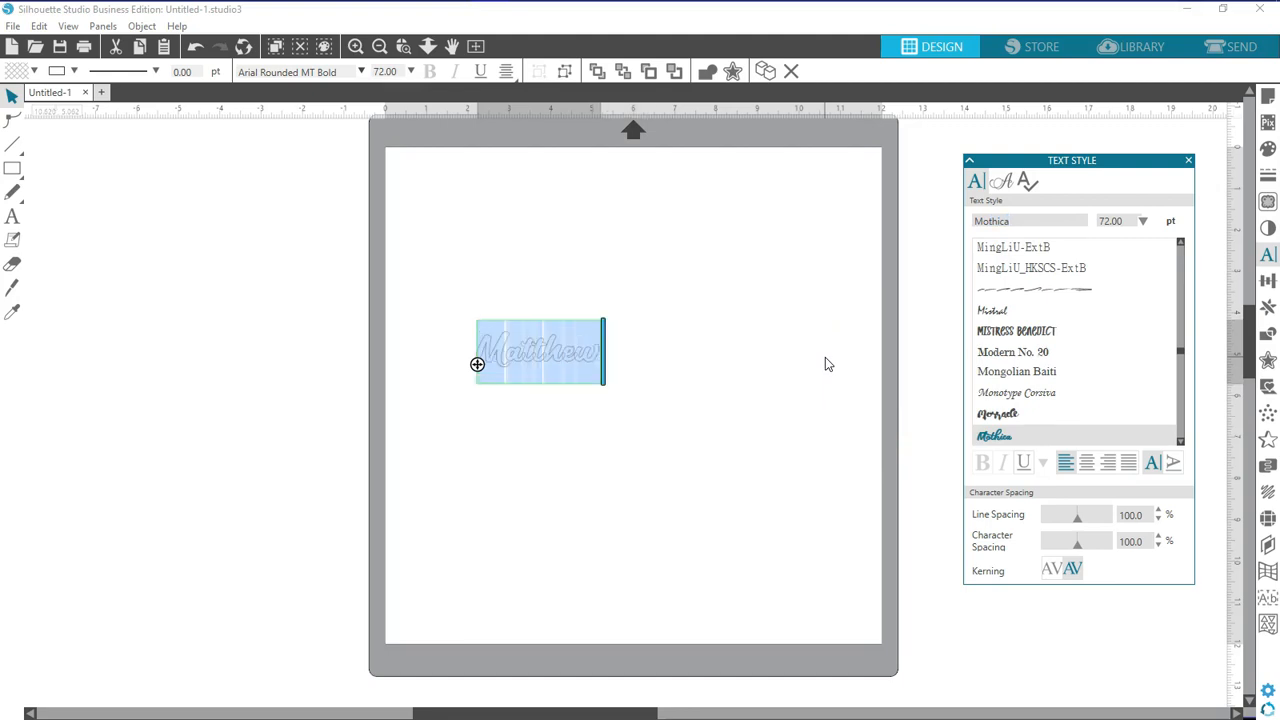
pyautogui.click(697, 393)
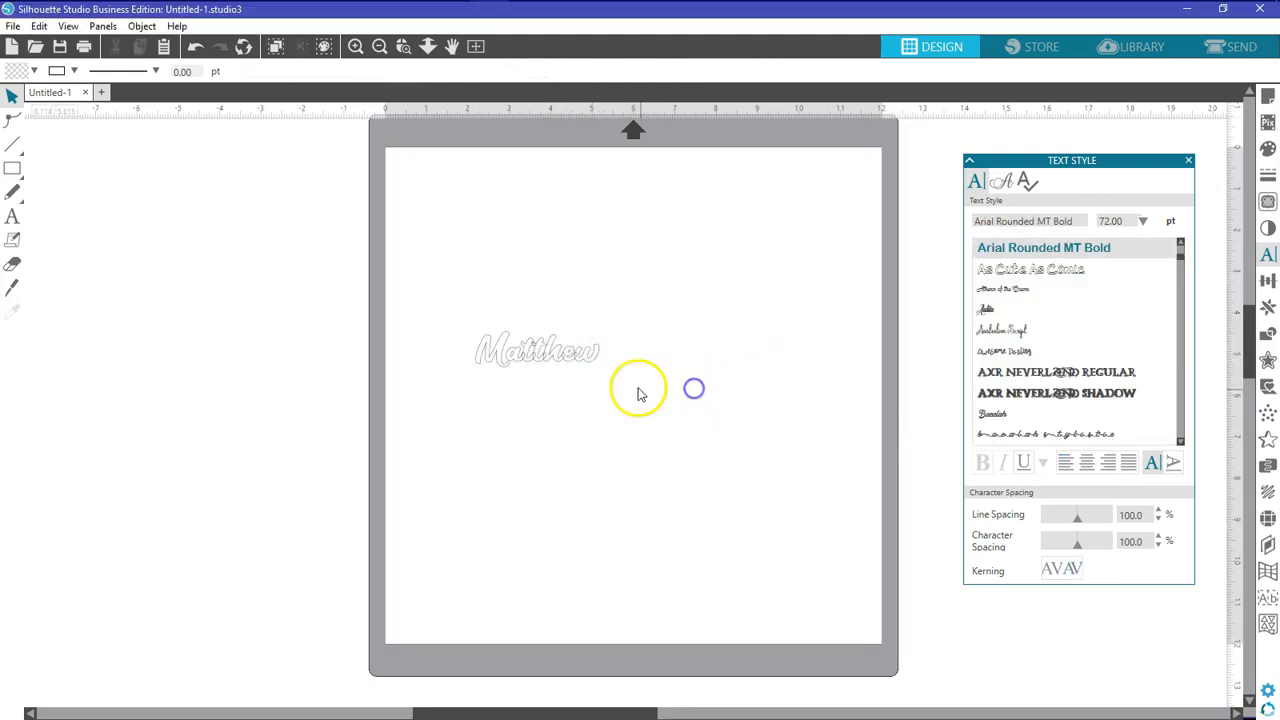
# - Enlarge the name to about 9.11 in wide and 4.73 in high and centre it horizontally on the page
pyautogui.click(606, 391)
pyautogui.moveTo(606, 391); pyautogui.dragTo(834, 560)
pyautogui.moveTo(766, 457); pyautogui.dragTo(739, 452)
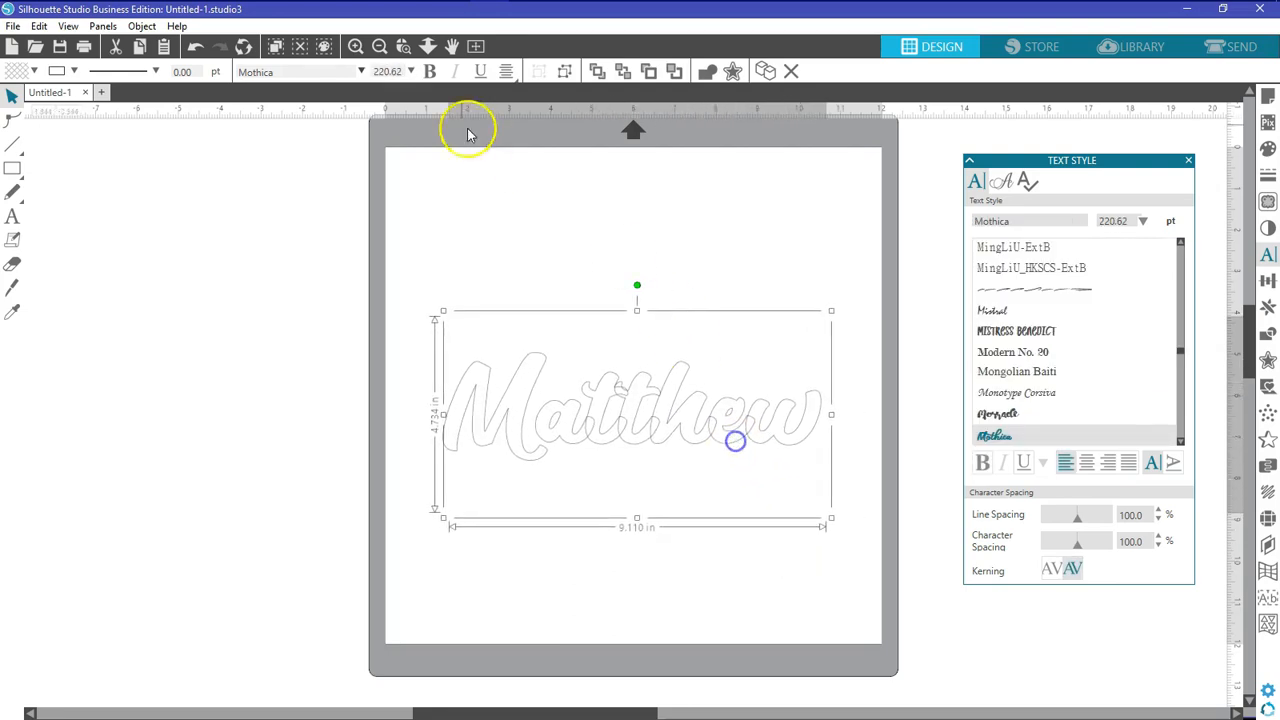
# - Reposition the floating Text Style window so it sits clear of the enlarged name
pyautogui.click(355, 46)
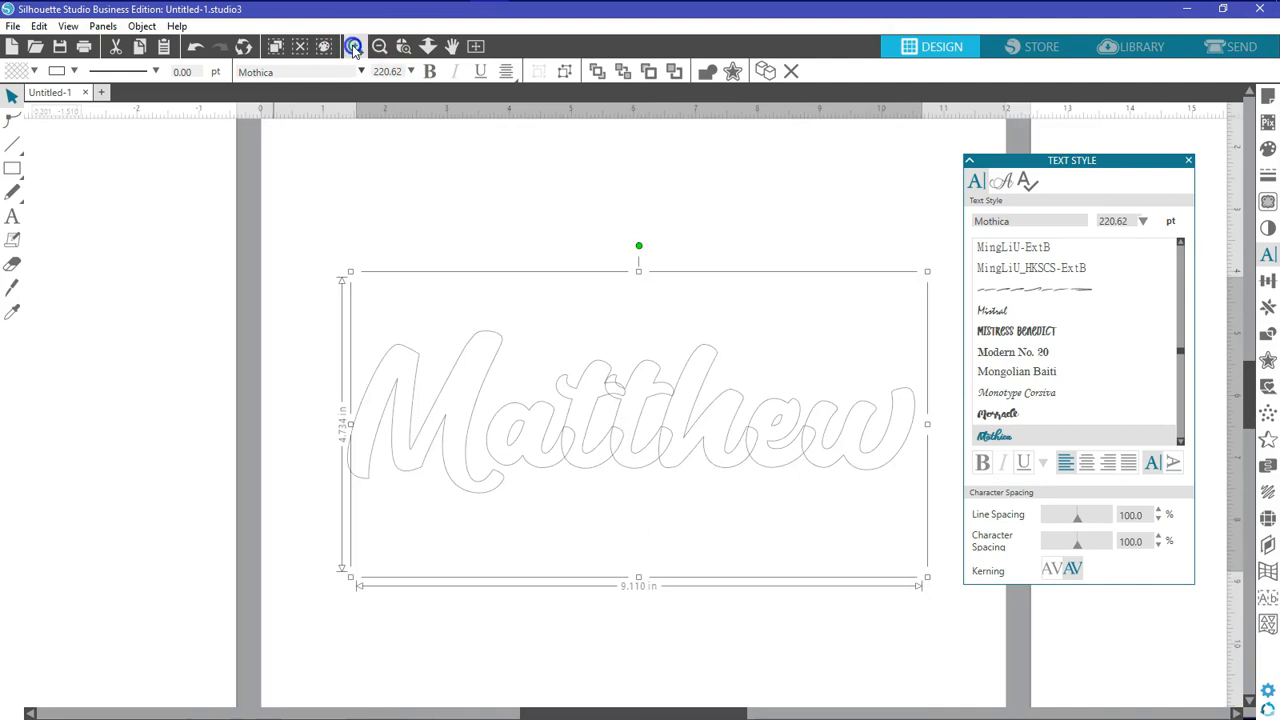
pyautogui.moveTo(606, 710); pyautogui.dragTo(661, 710)
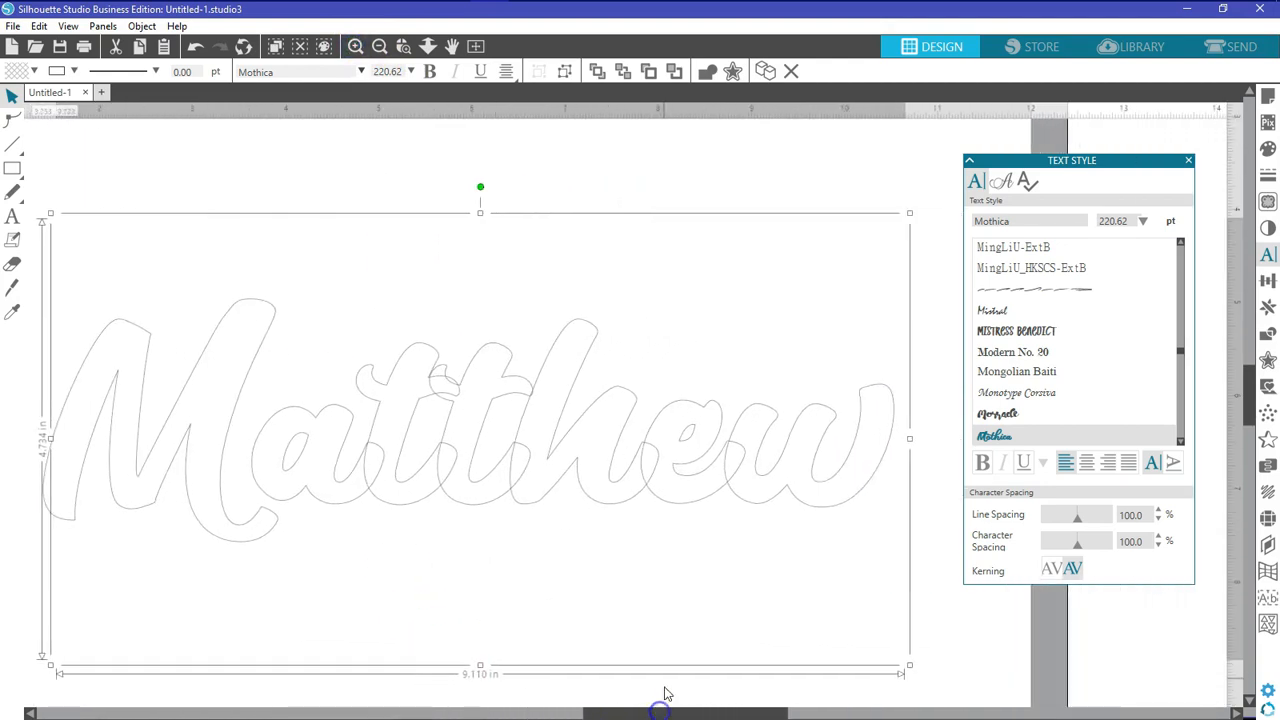
pyautogui.moveTo(1186, 165); pyautogui.dragTo(1219, 130)
pyautogui.moveTo(714, 706)
pyautogui.mouseDown()
pyautogui.moveTo(680, 706)
pyautogui.moveTo(709, 706)
pyautogui.mouseUp()
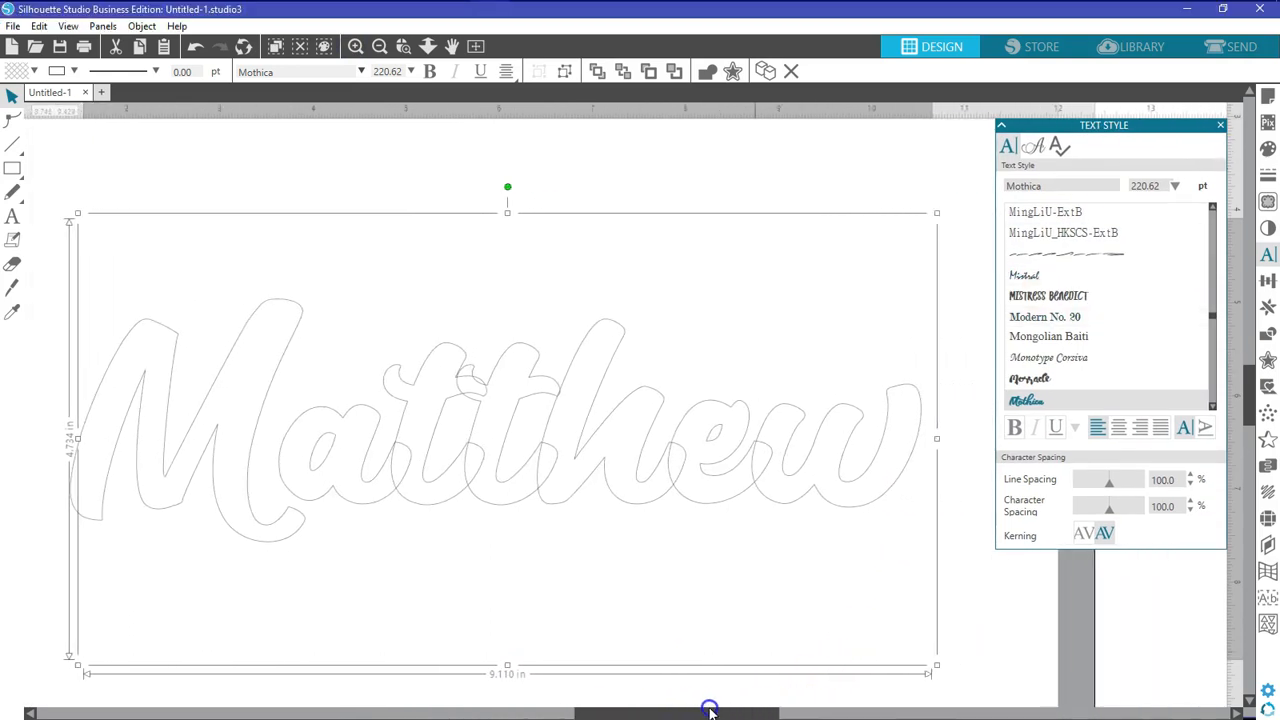
pyautogui.click(667, 594)
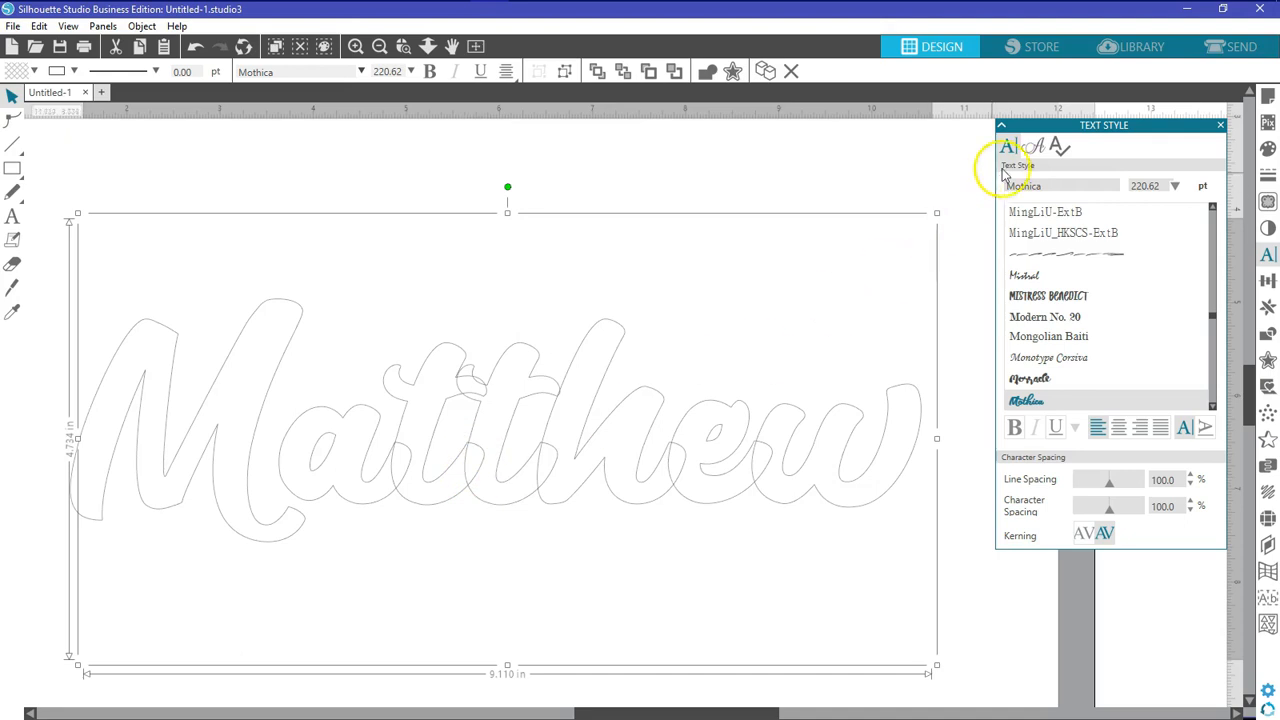
# - Replace the two separate t letters in the name with the joined tt ligature from the Mothica glyphs
pyautogui.click(1038, 147)
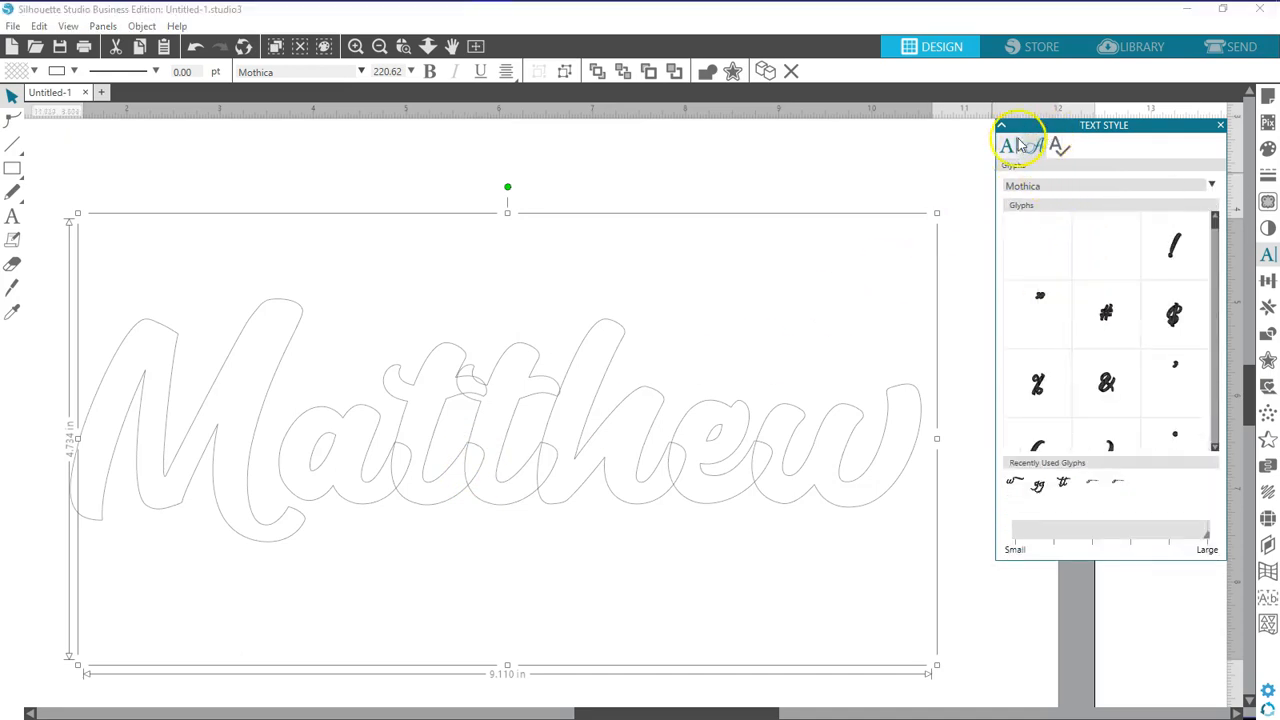
pyautogui.scroll(-5, 1215, 440)
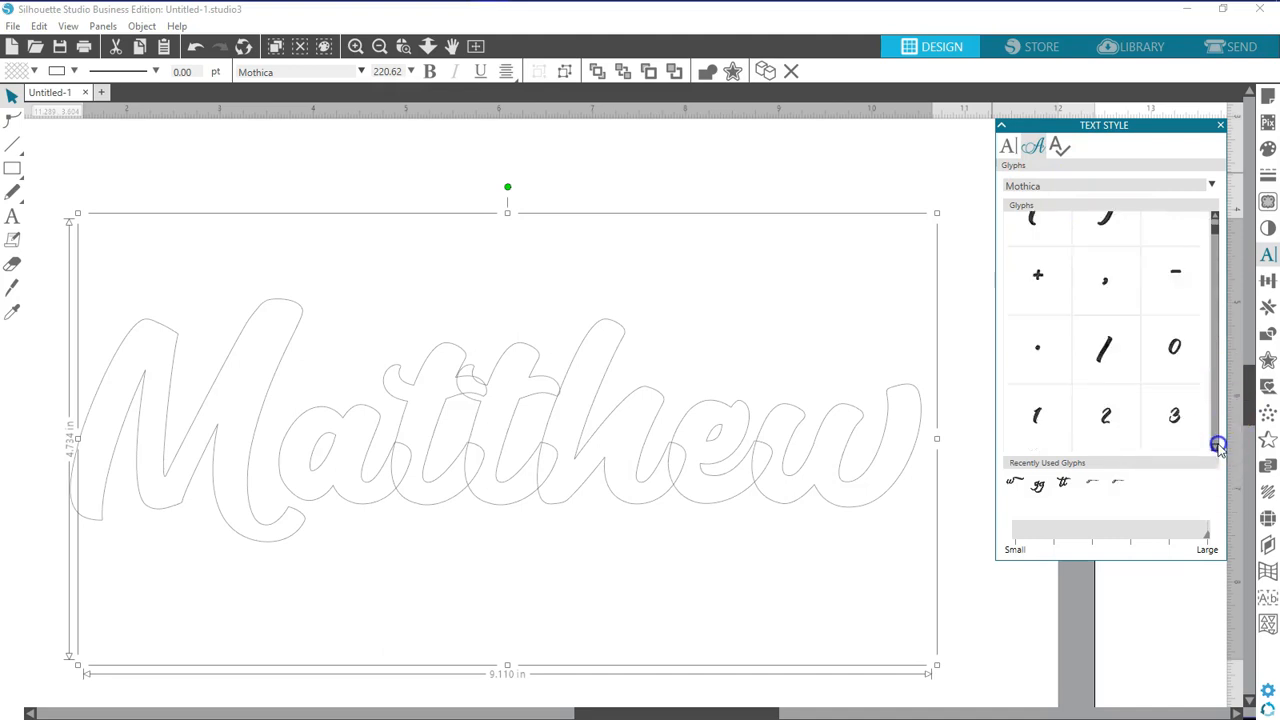
pyautogui.scroll(-1, 1215, 447)
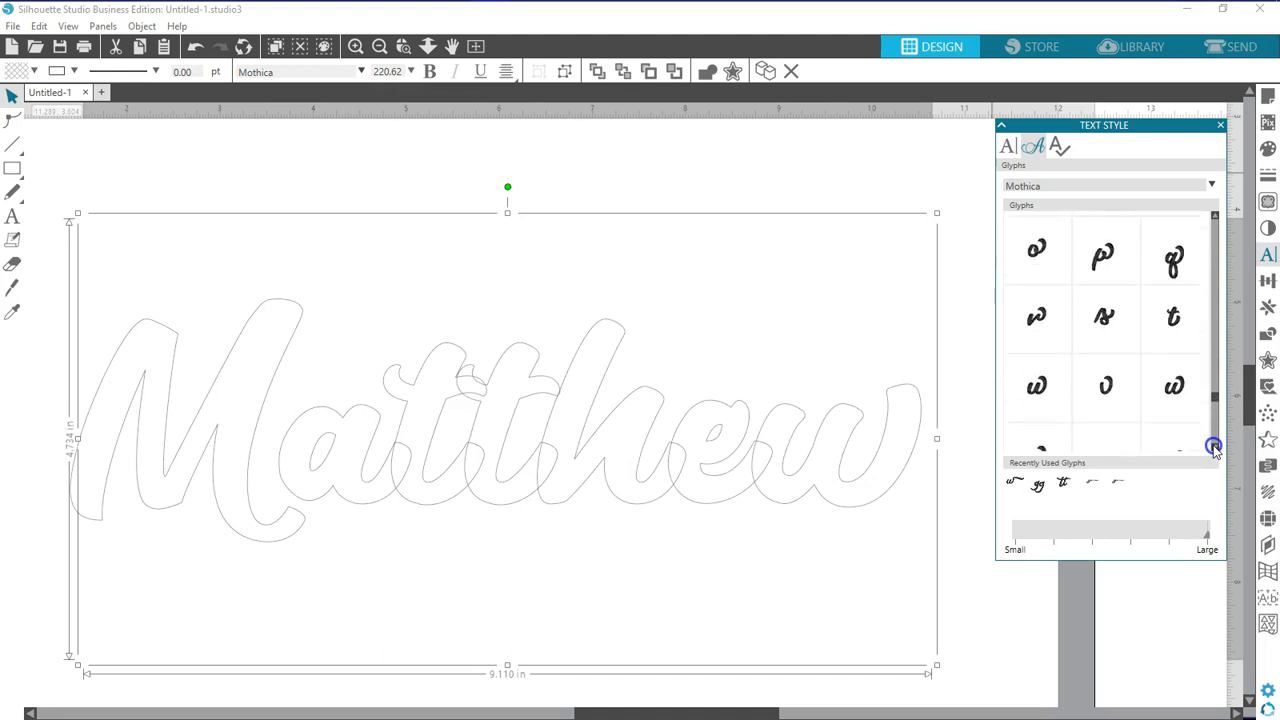
pyautogui.click(1214, 447)
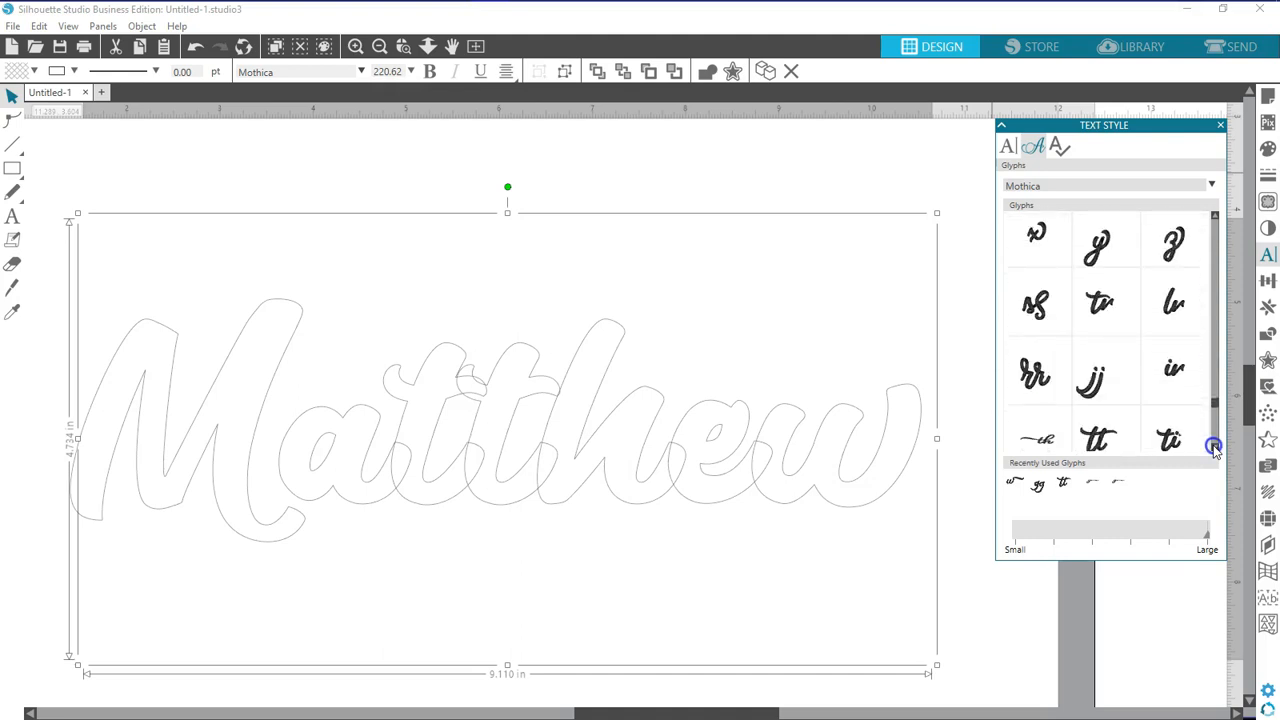
pyautogui.moveTo(1095, 393)
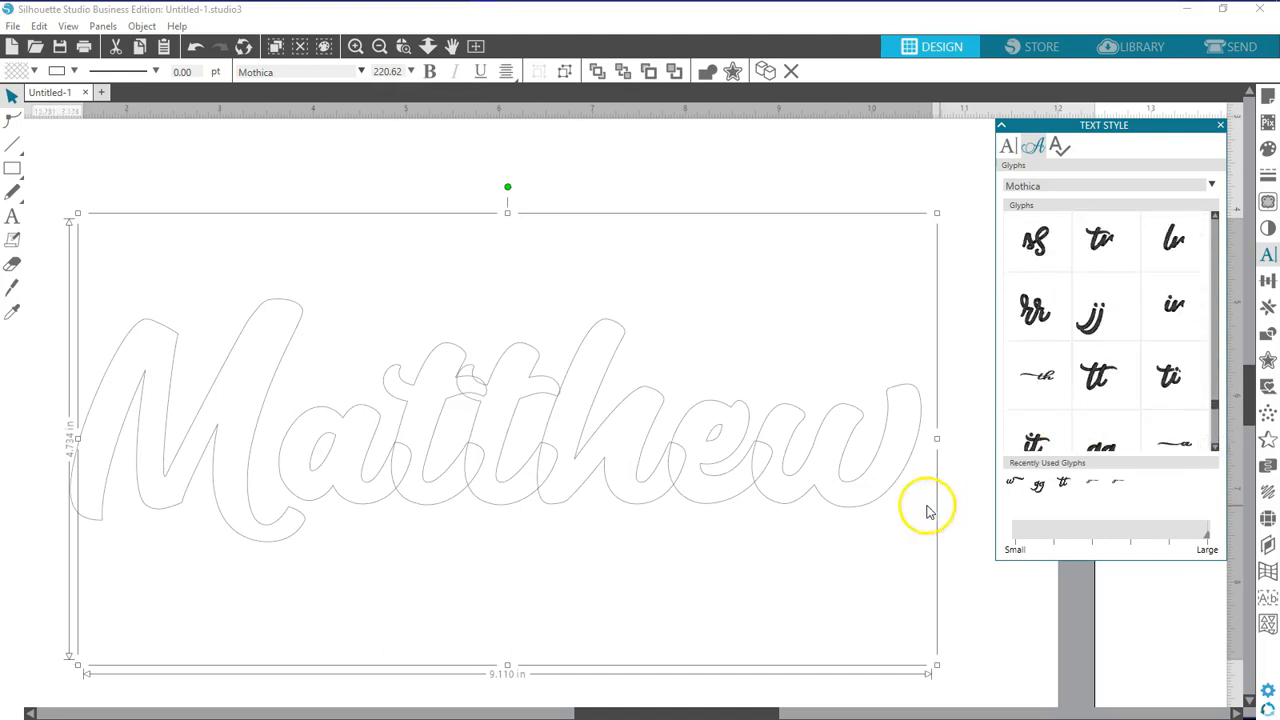
pyautogui.doubleClick(535, 495)
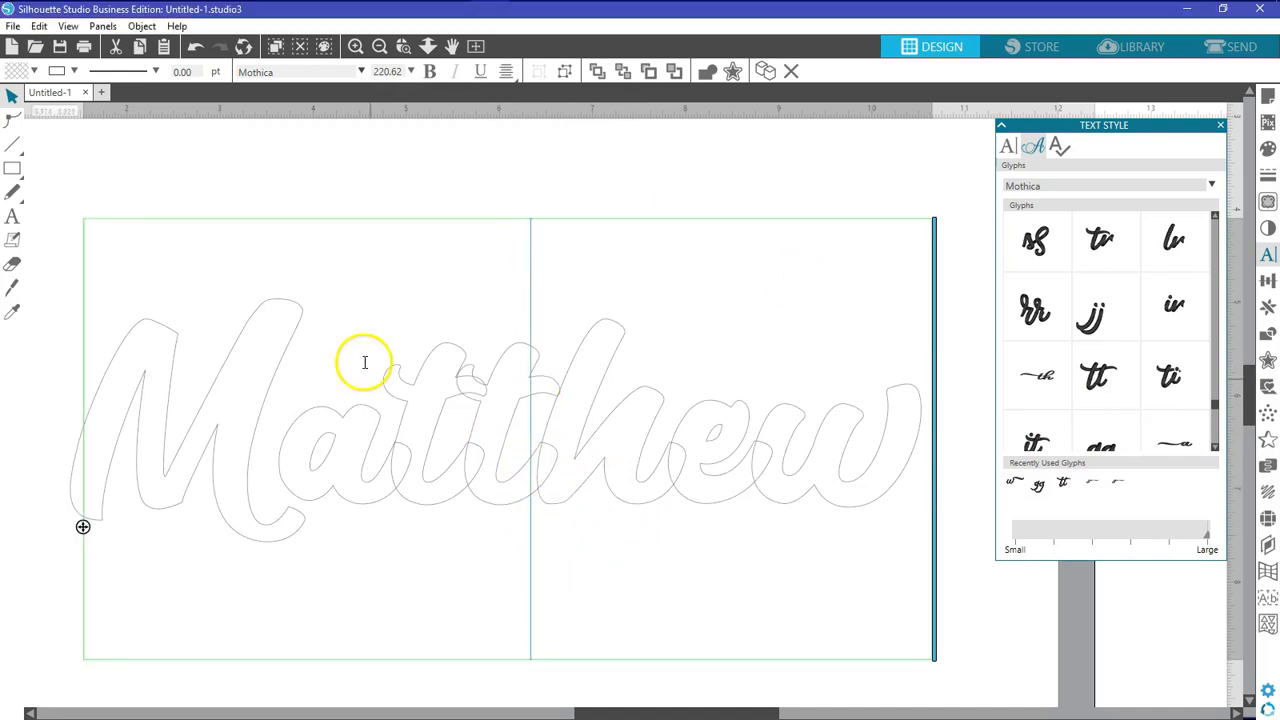
pyautogui.press('BackSpace')
pyautogui.press('BackSpace')
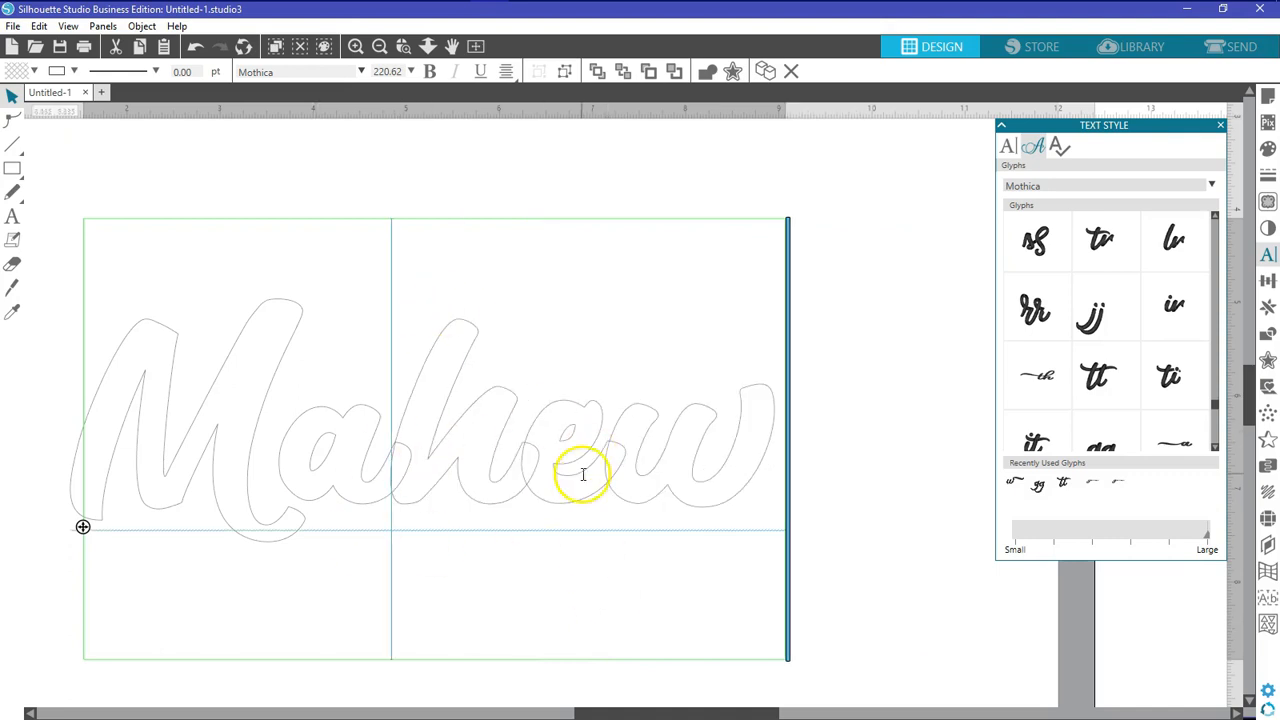
pyautogui.doubleClick(1097, 388)
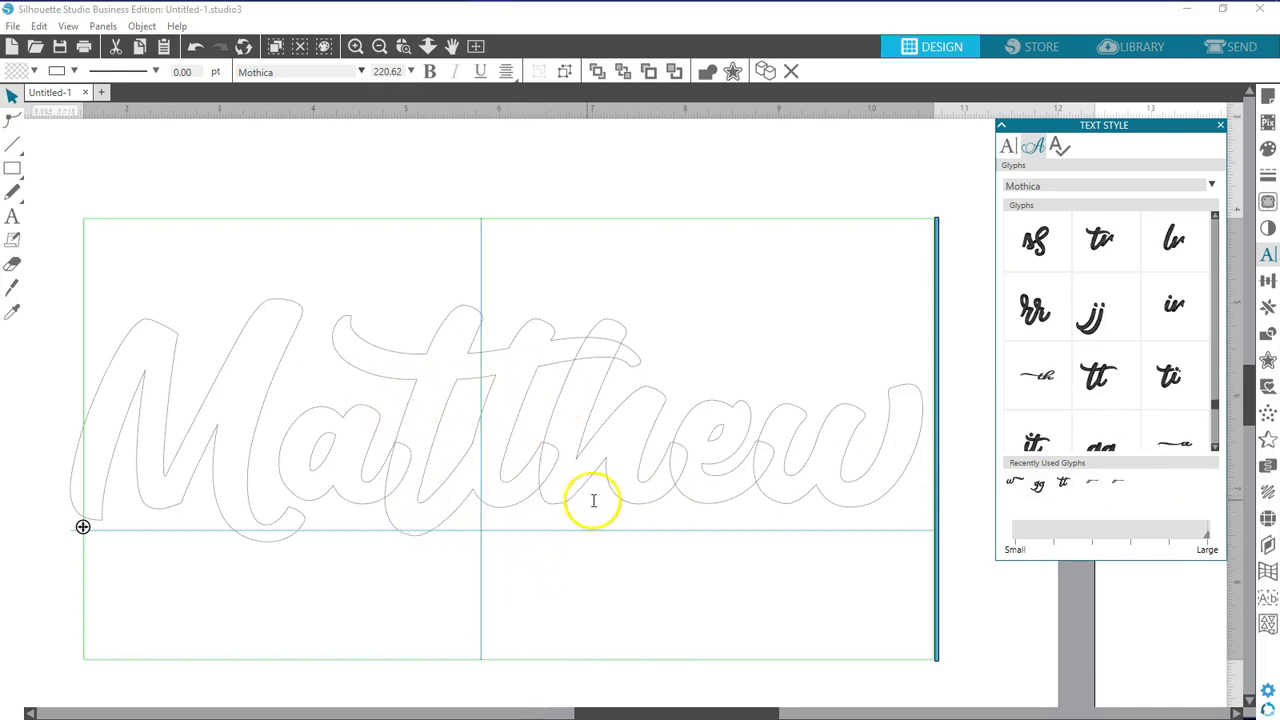
# - Replace the final w of the name with the Mothica w glyph that has a long trailing swash
pyautogui.click(836, 501)
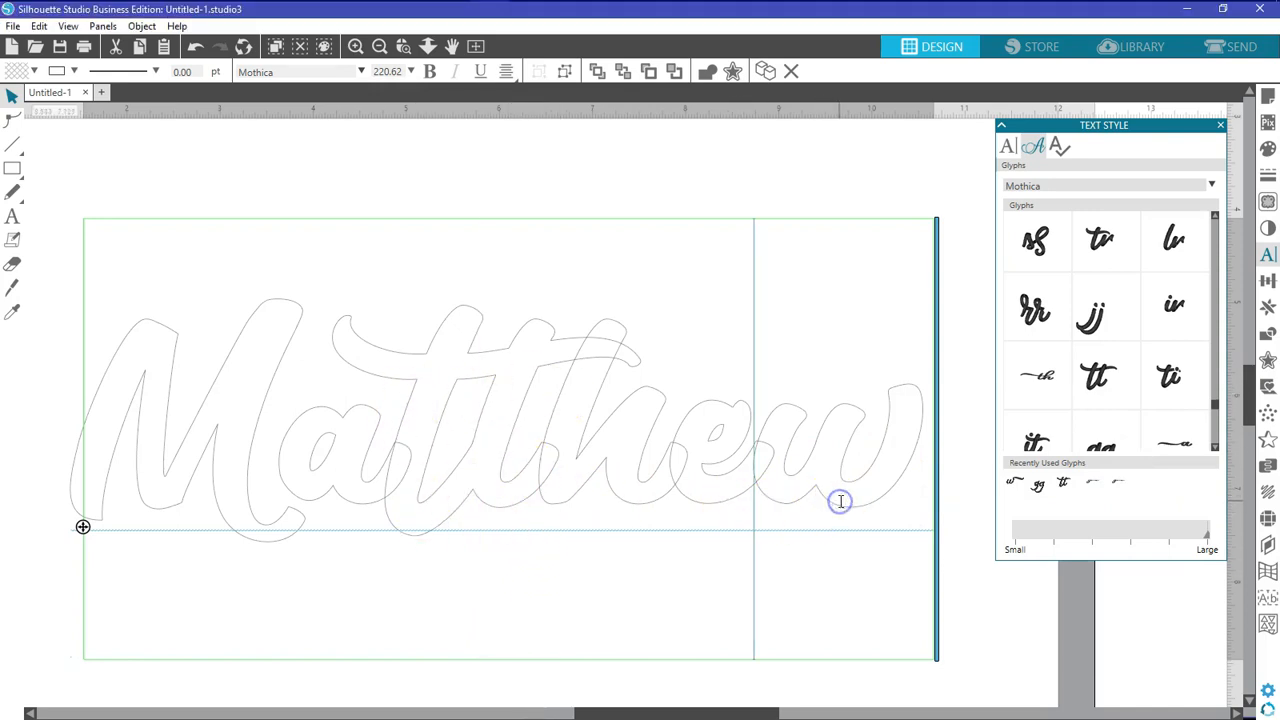
pyautogui.click(918, 471)
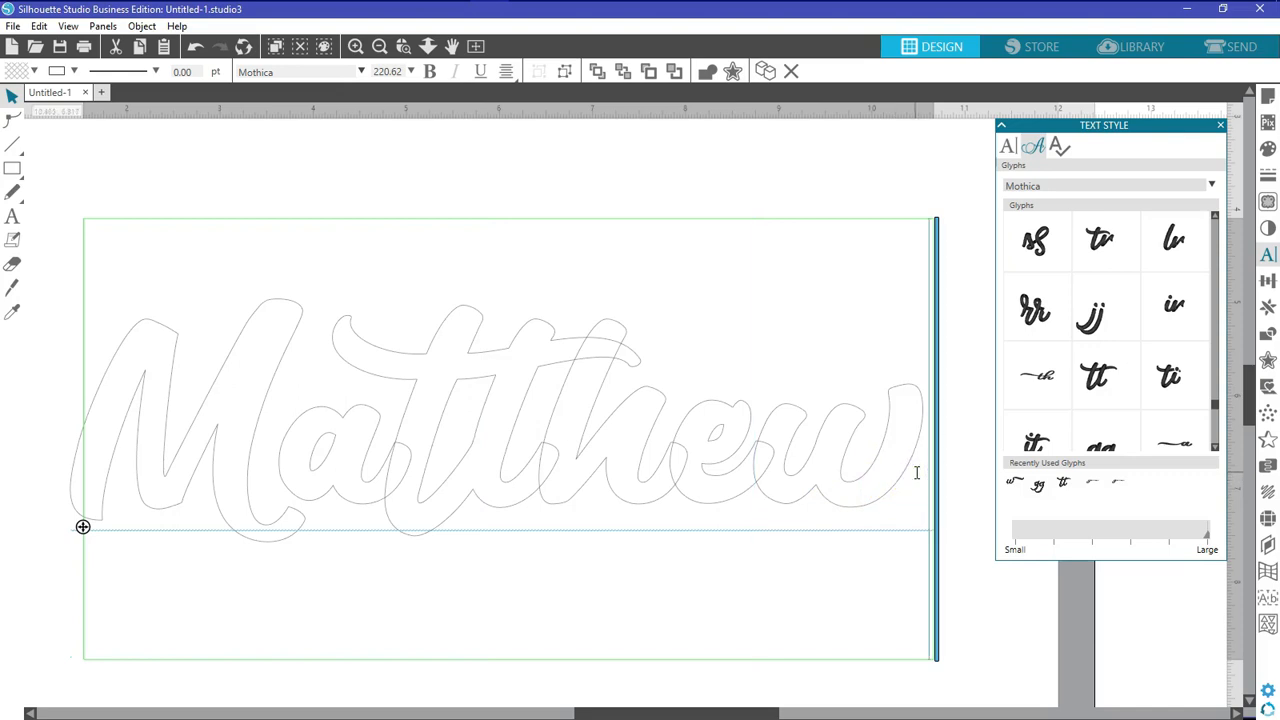
pyautogui.press('BackSpace')
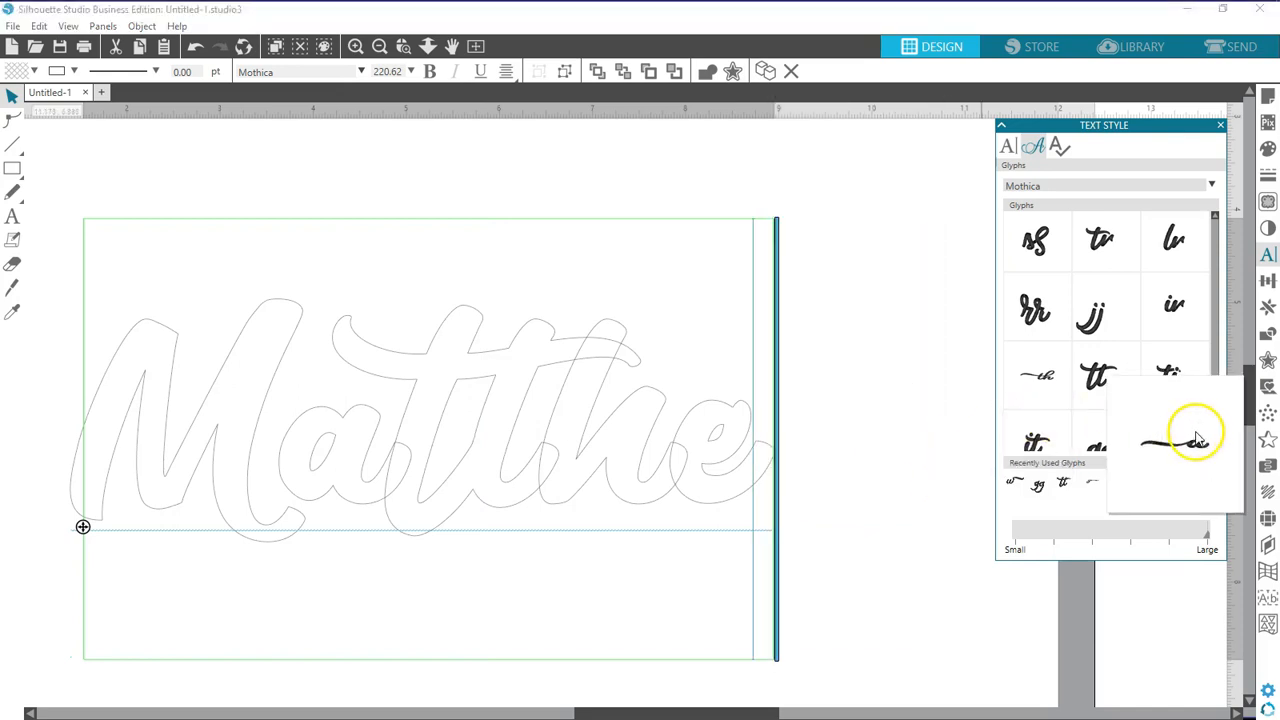
pyautogui.click(1214, 447)
pyautogui.moveTo(1214, 449); pyautogui.dragTo(1215, 451)
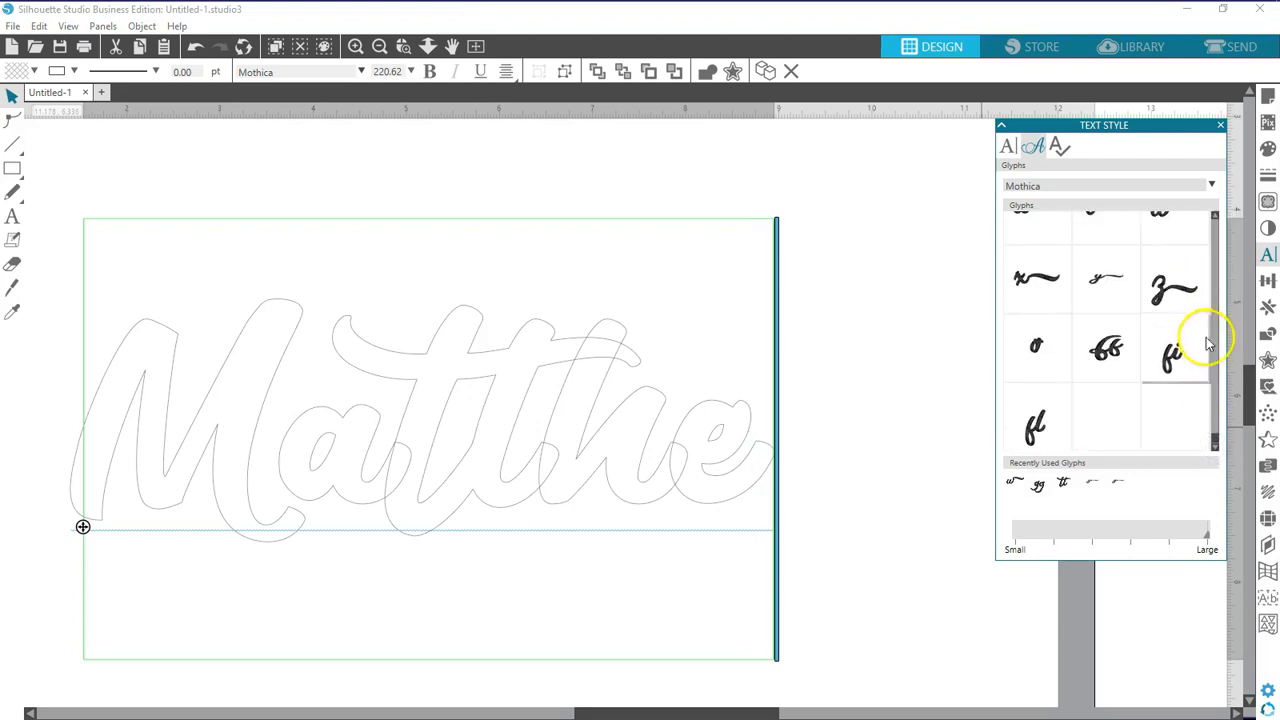
pyautogui.click(1215, 218)
pyautogui.click(1215, 218)
pyautogui.click(1165, 254)
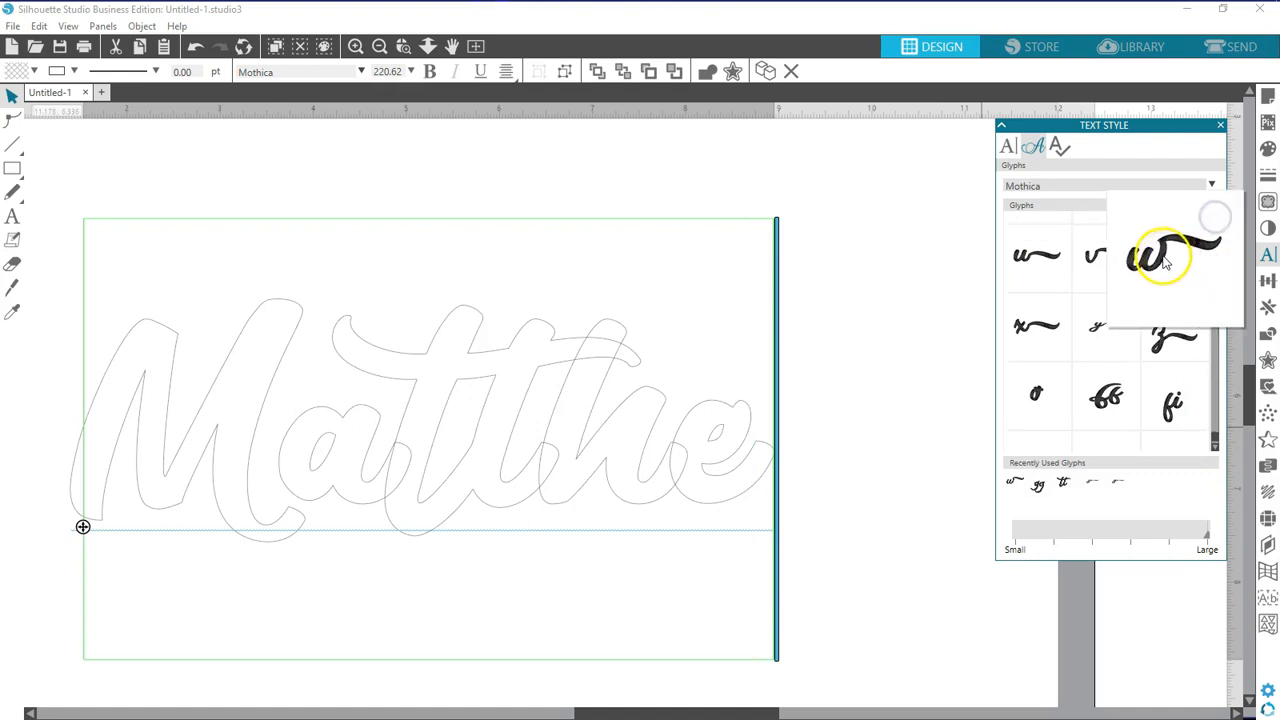
pyautogui.click(1158, 340)
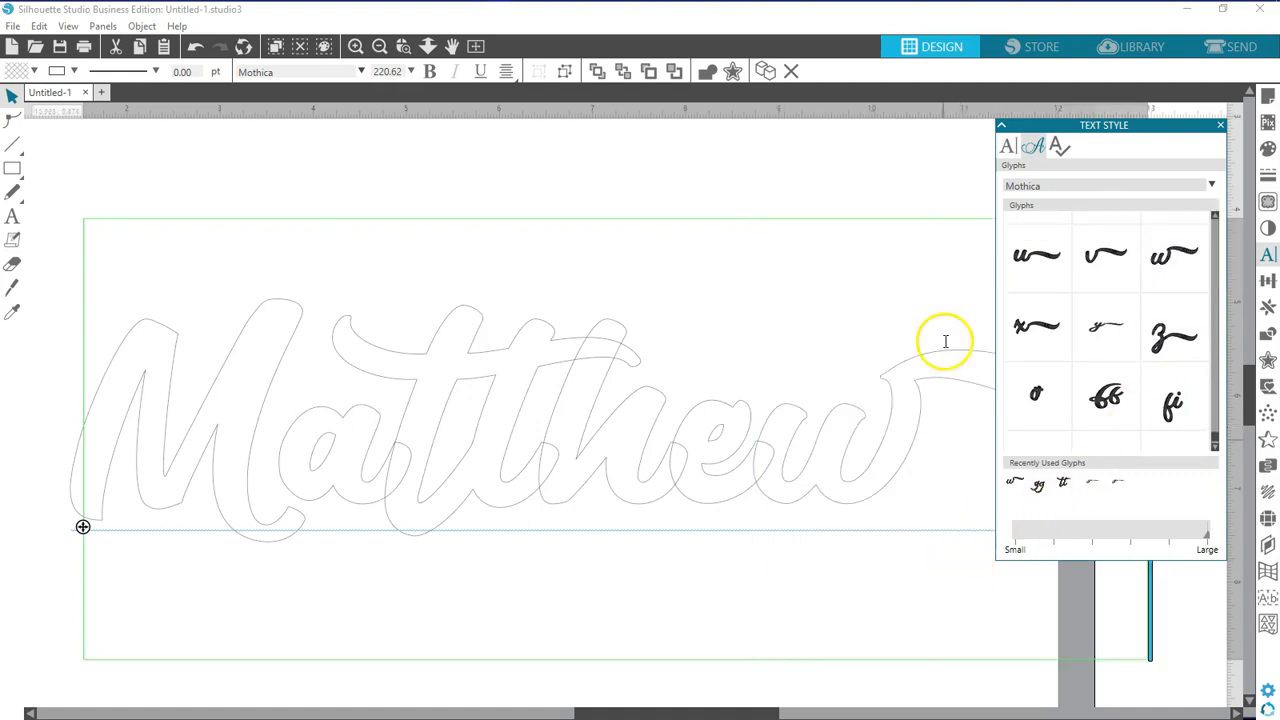
pyautogui.moveTo(723, 713)
pyautogui.mouseDown()
pyautogui.moveTo(831, 713)
pyautogui.moveTo(717, 713)
pyautogui.moveTo(735, 713)
pyautogui.mouseUp()
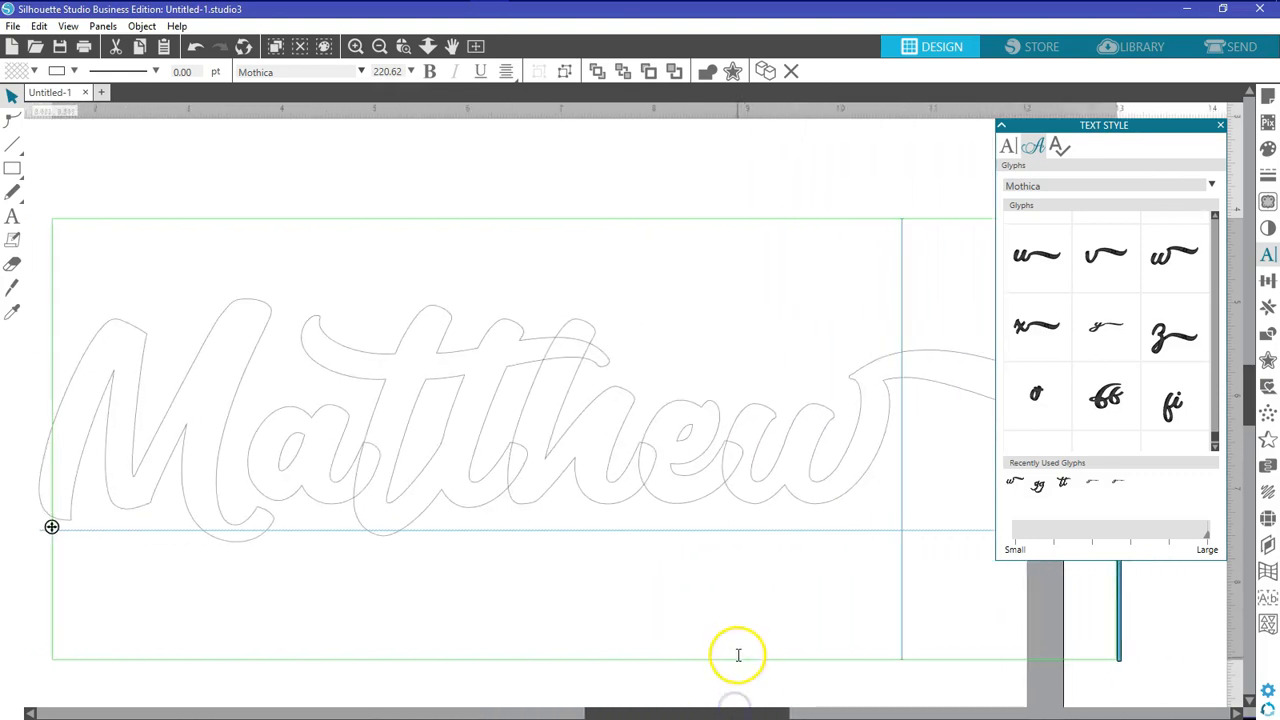
pyautogui.press('i')
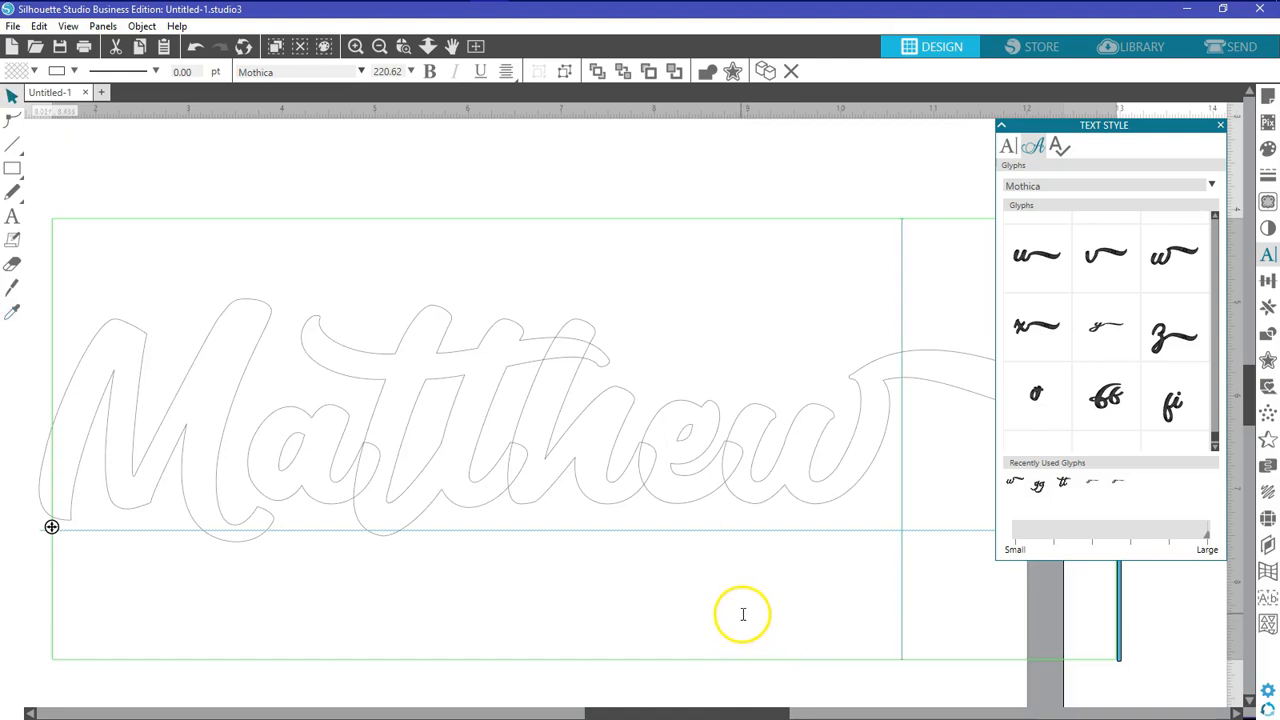
pyautogui.click(720, 677)
# - Examine the whole name and, close up, how the tt ligature's crossbar overlaps the h and neighbouring letters
pyautogui.hscroll(2, 725, 629)
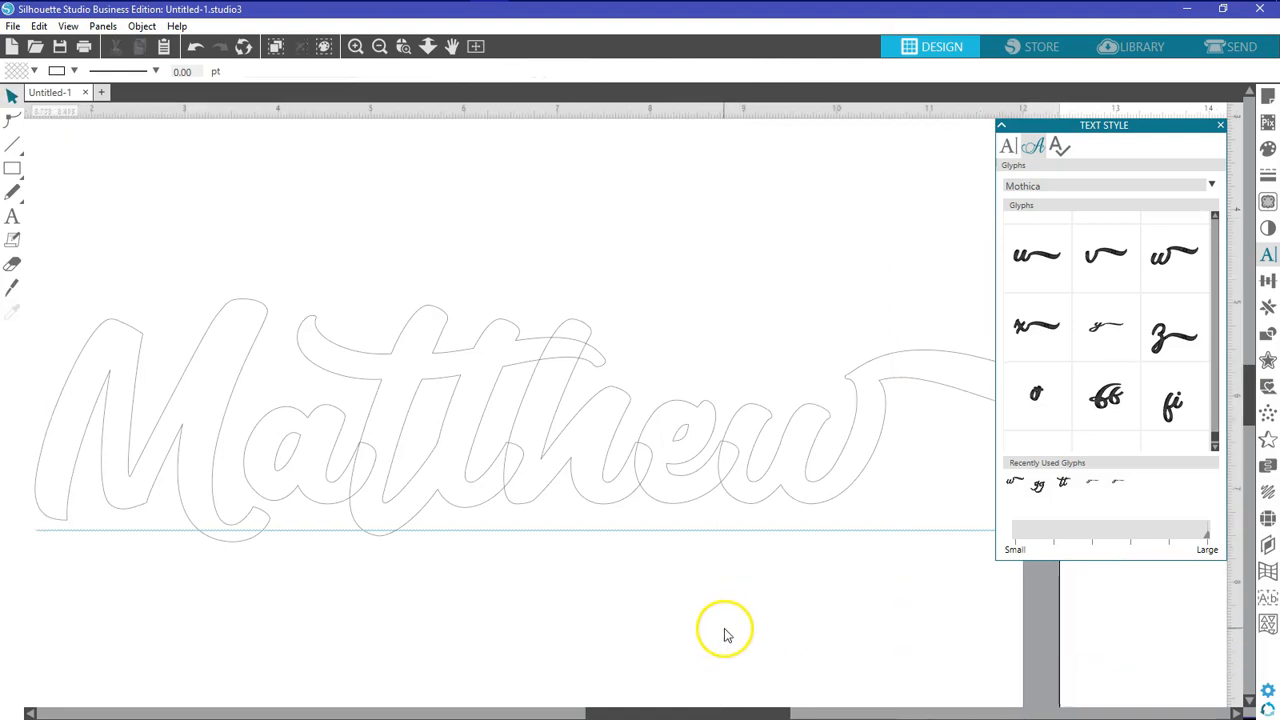
pyautogui.scroll(2, 725, 615)
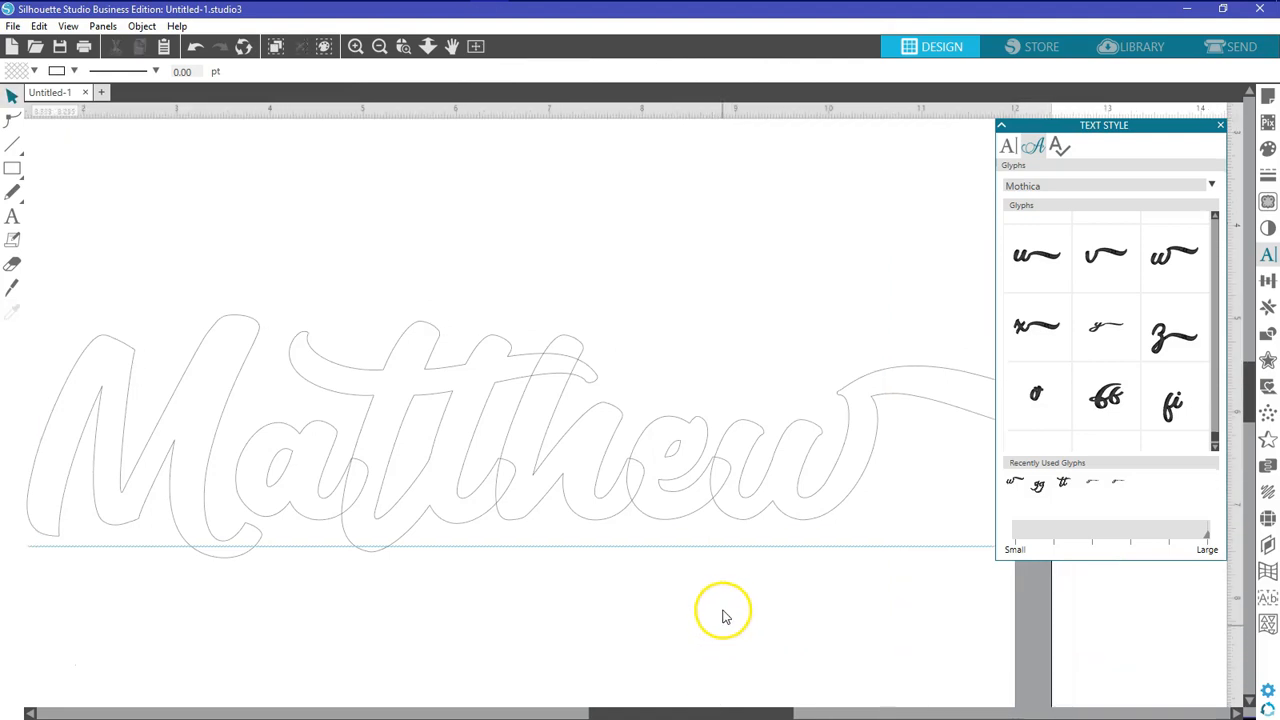
pyautogui.click(380, 46)
pyautogui.click(380, 46)
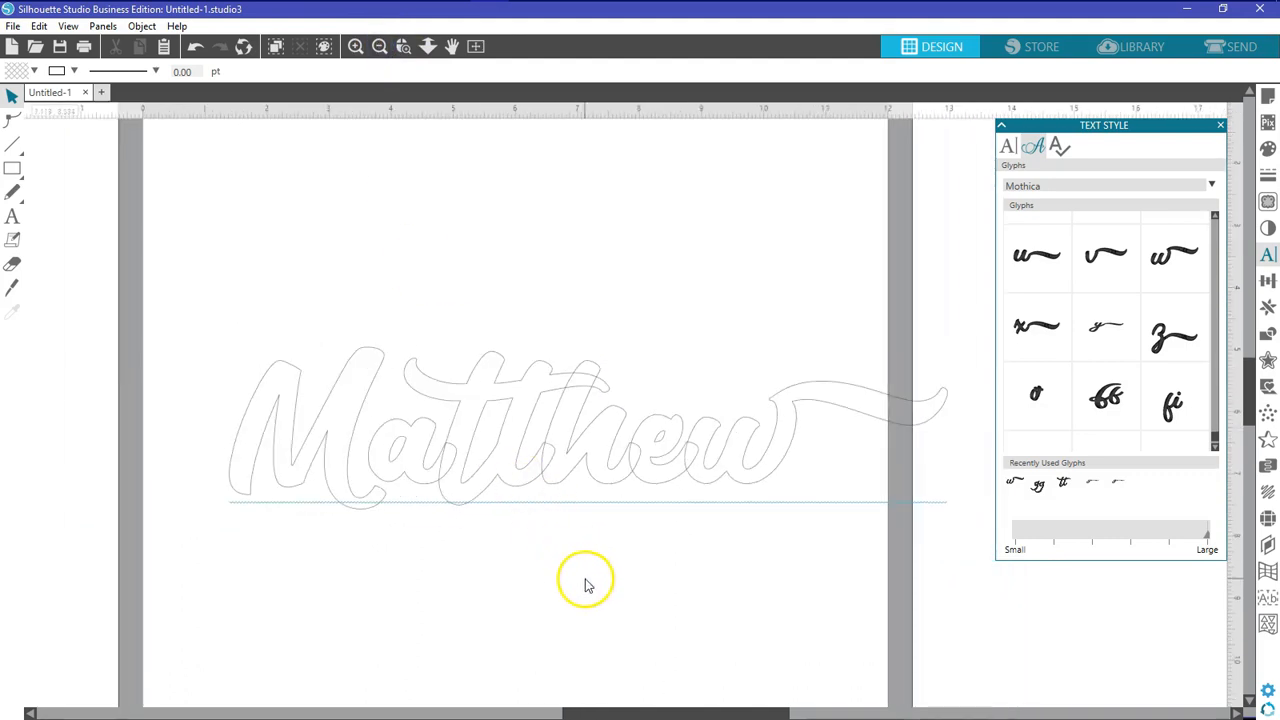
pyautogui.click(355, 46)
pyautogui.click(355, 46)
pyautogui.click(355, 46)
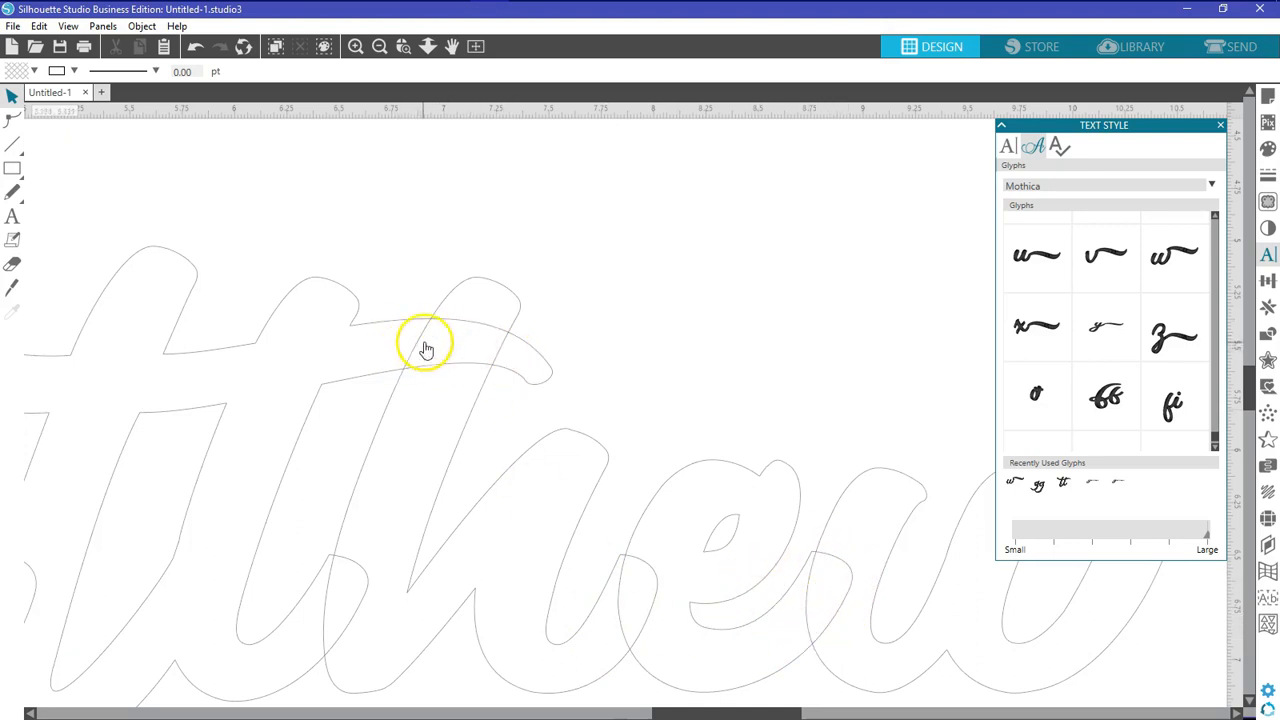
pyautogui.moveTo(665, 714); pyautogui.dragTo(579, 715)
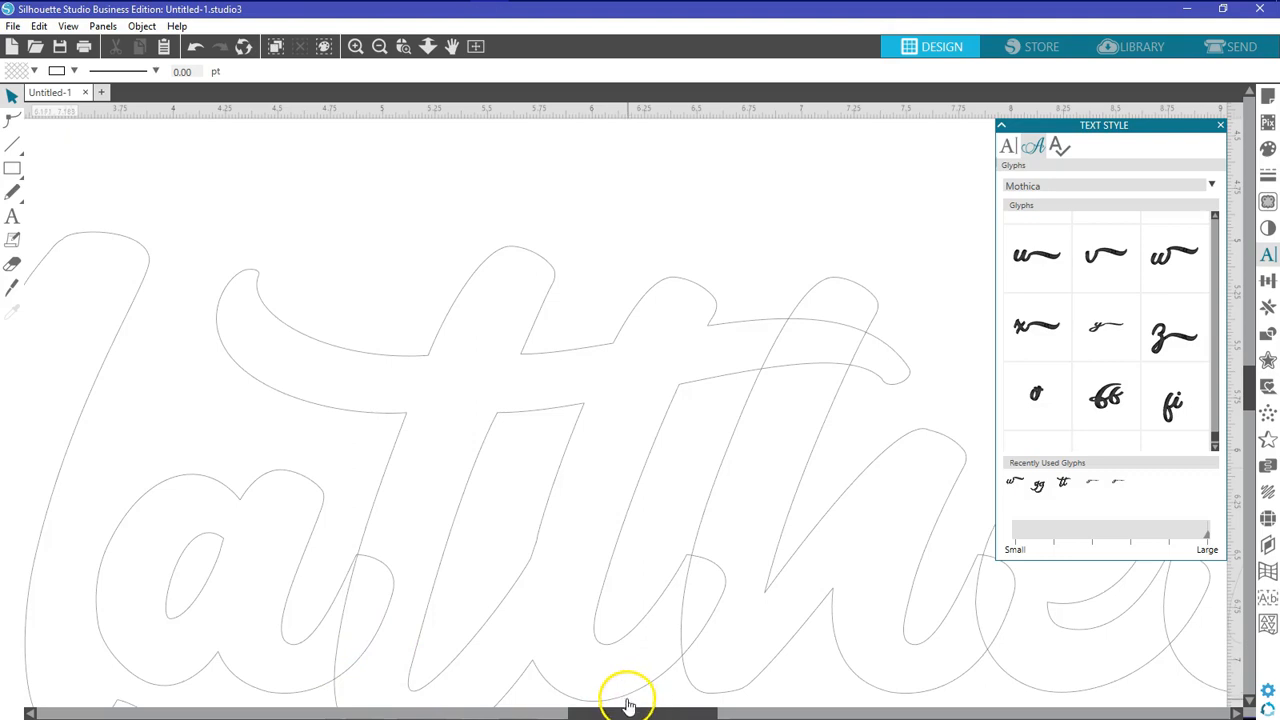
# - Check the overlaps between the neighbouring letters and ungroup the name into separate letters
pyautogui.moveTo(639, 714); pyautogui.dragTo(612, 714)
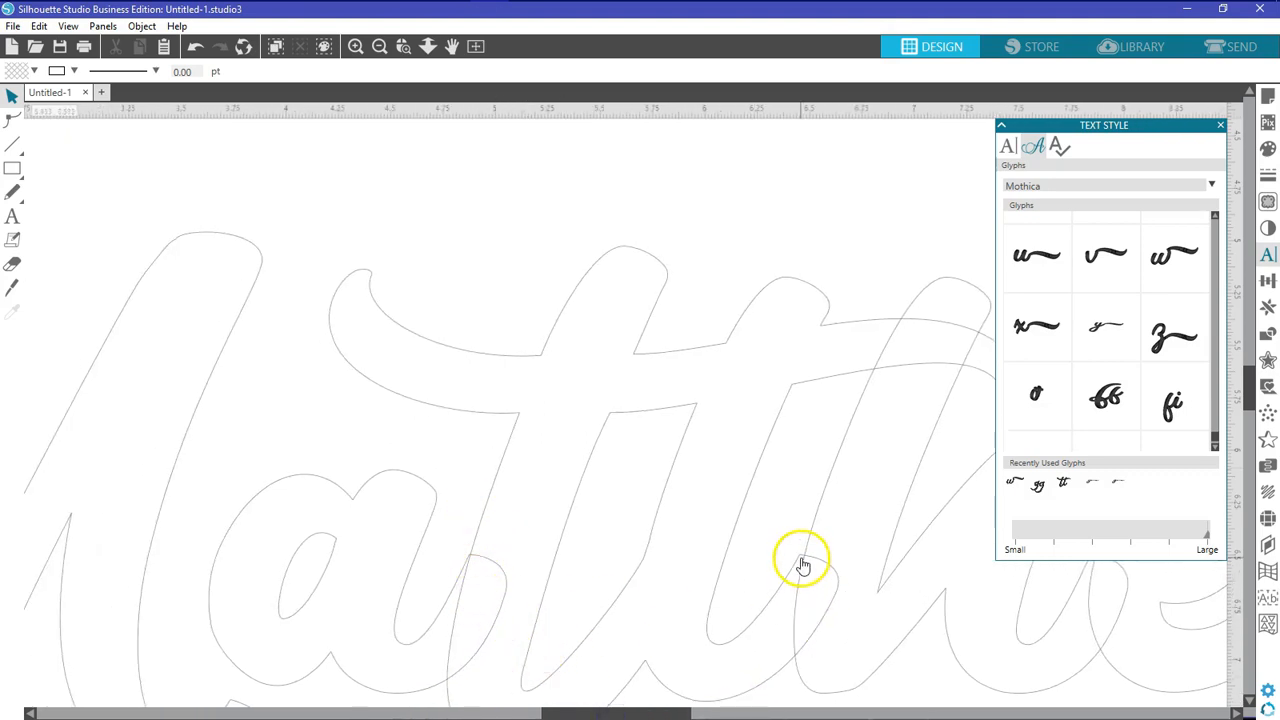
pyautogui.moveTo(671, 712); pyautogui.dragTo(749, 651)
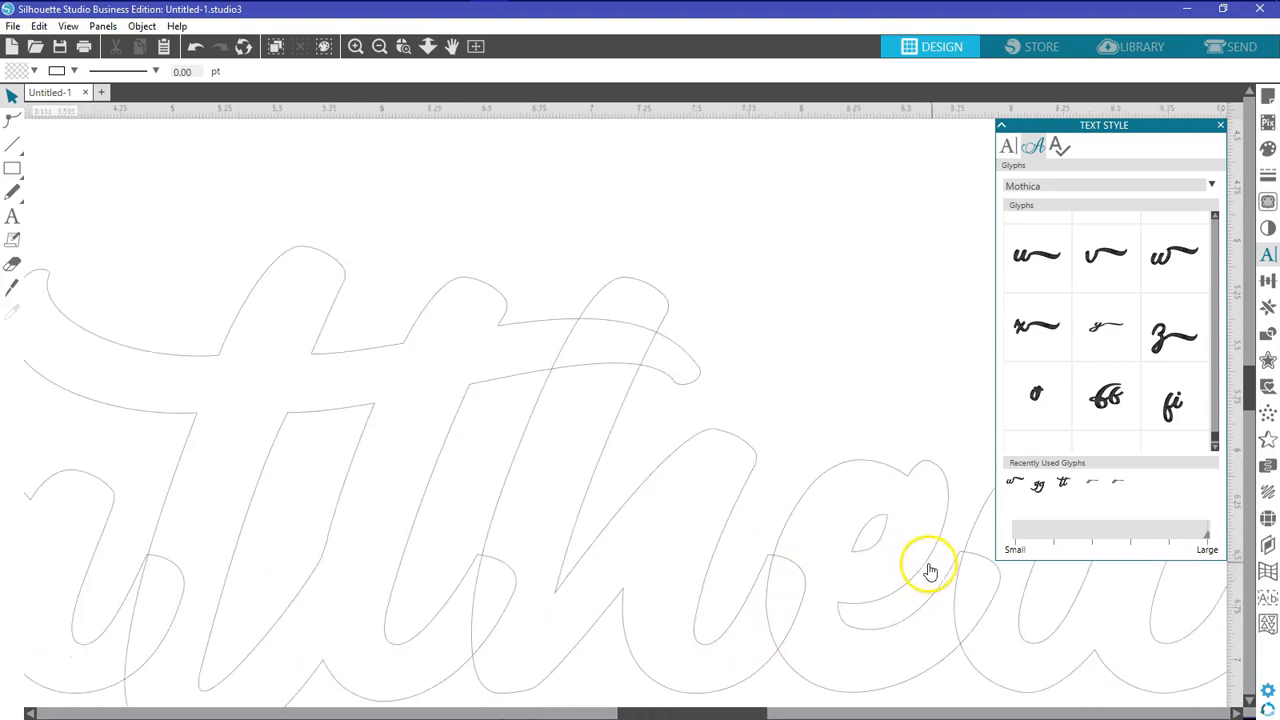
pyautogui.moveTo(751, 713); pyautogui.dragTo(681, 711)
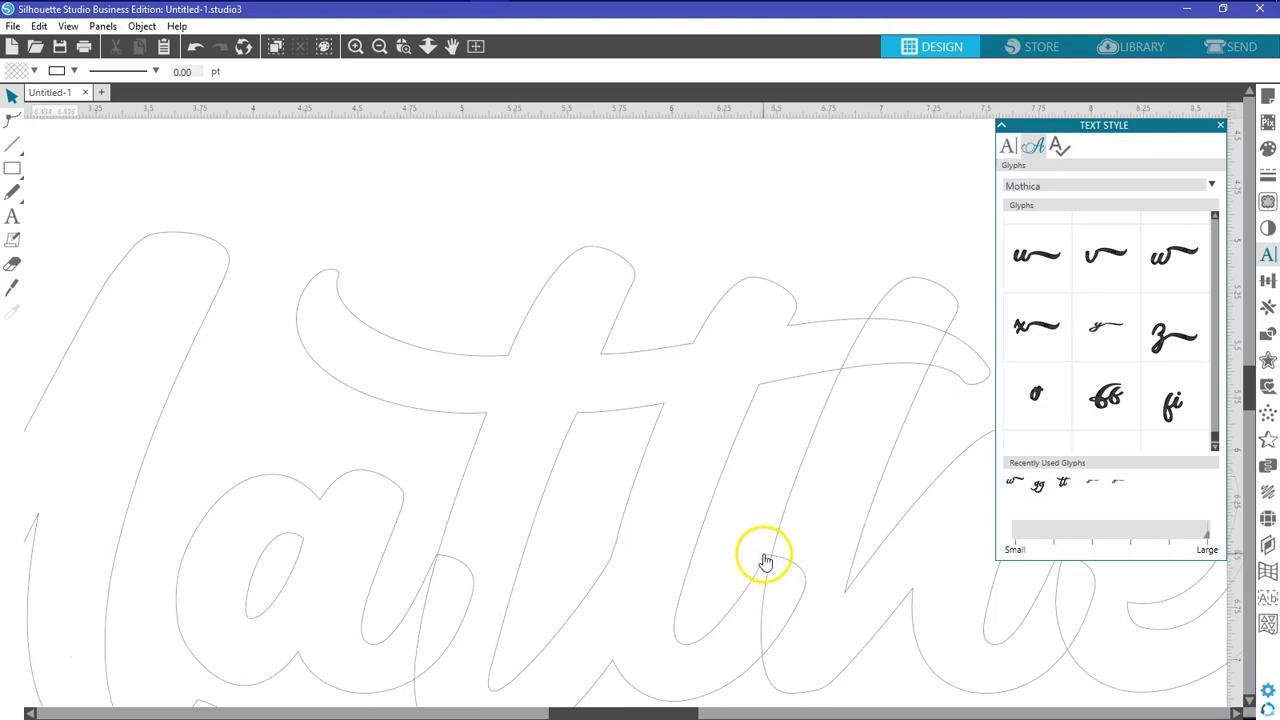
pyautogui.scroll(-3, 472, 221)
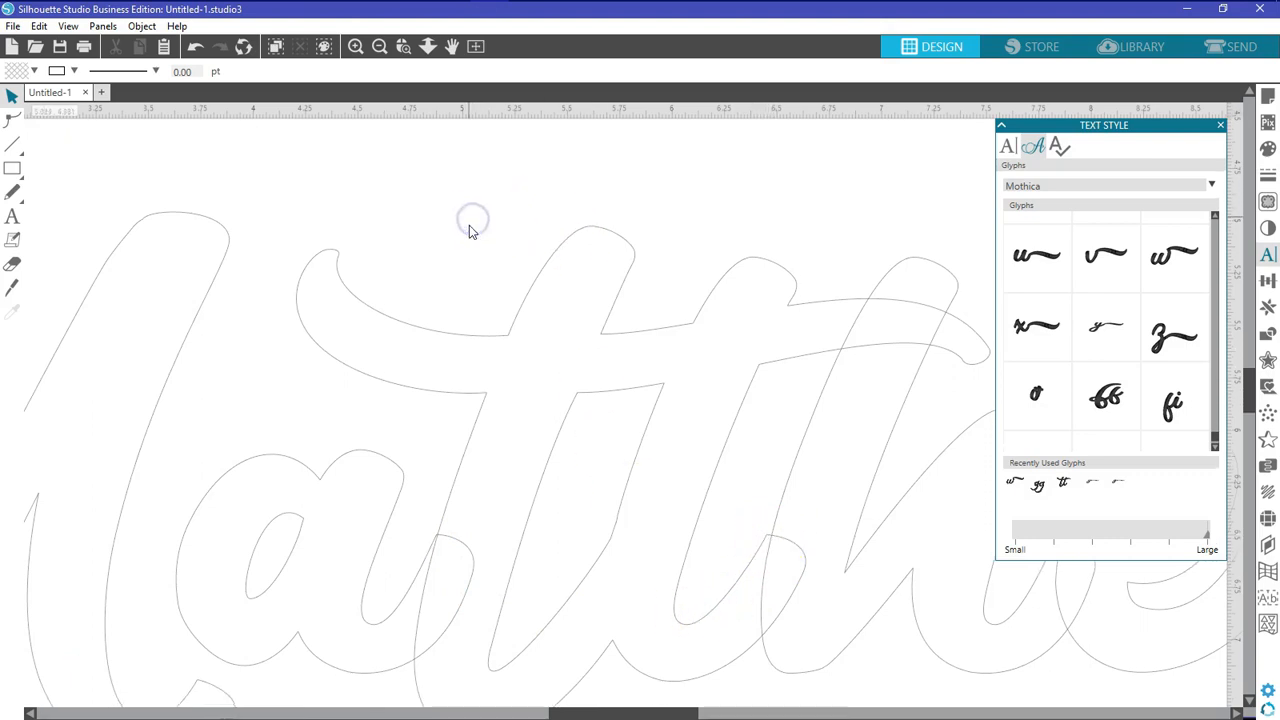
pyautogui.rightClick(481, 292)
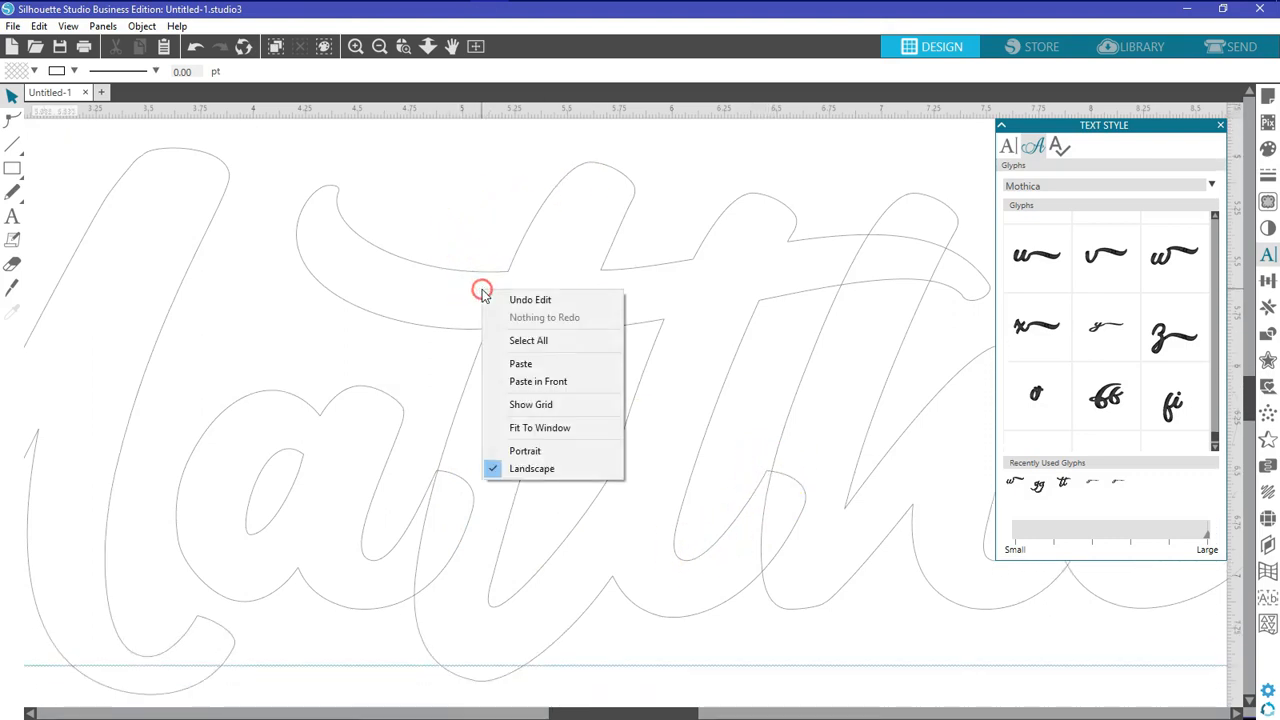
pyautogui.click(463, 278)
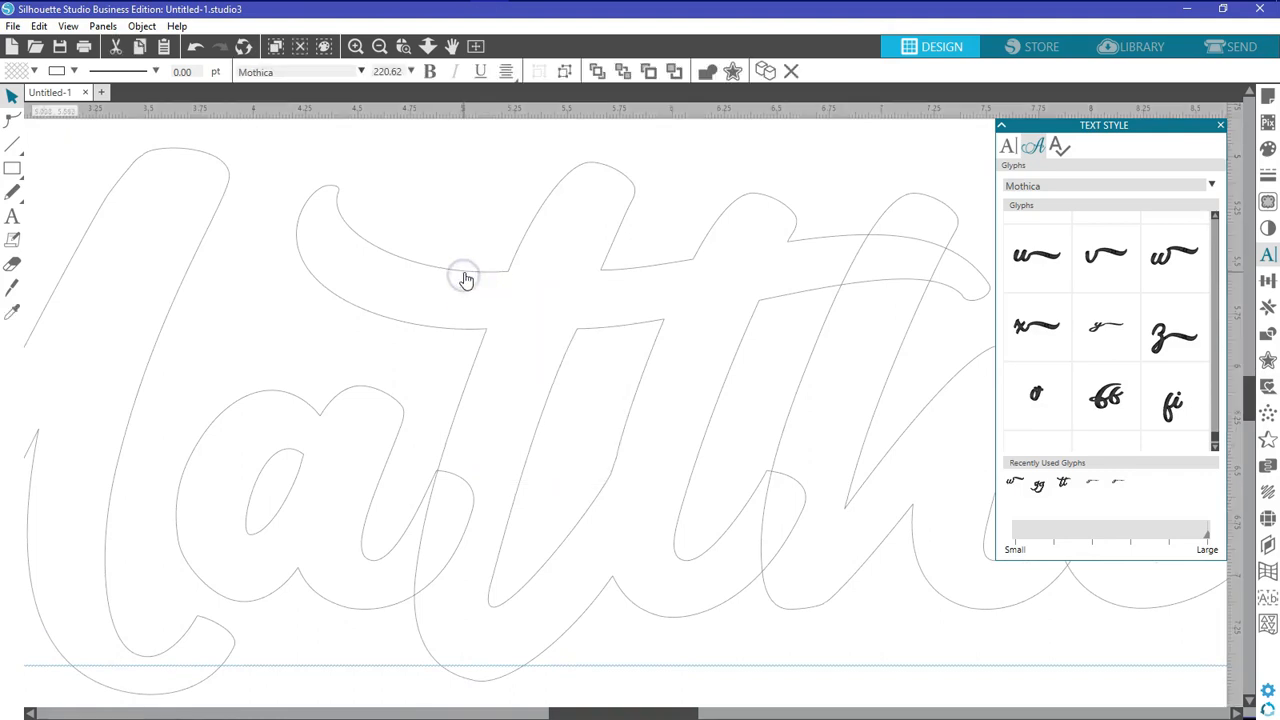
pyautogui.click(379, 46)
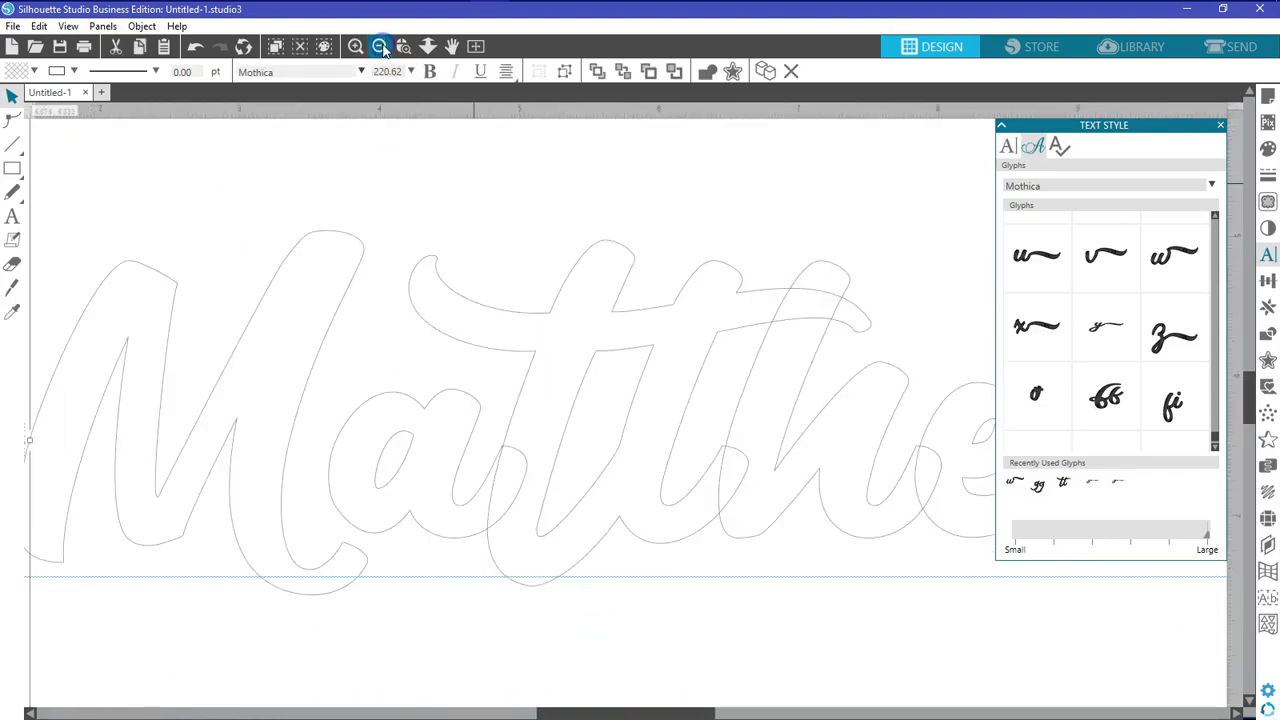
pyautogui.click(379, 46)
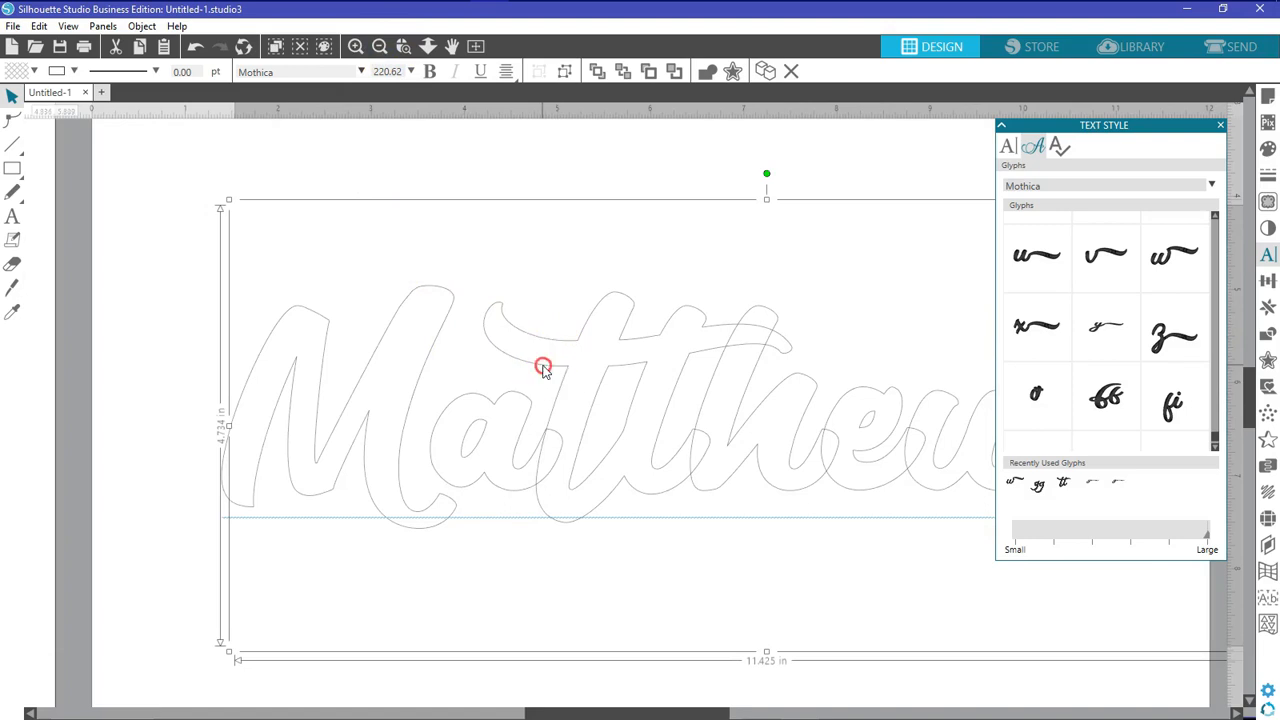
pyautogui.rightClick(543, 368)
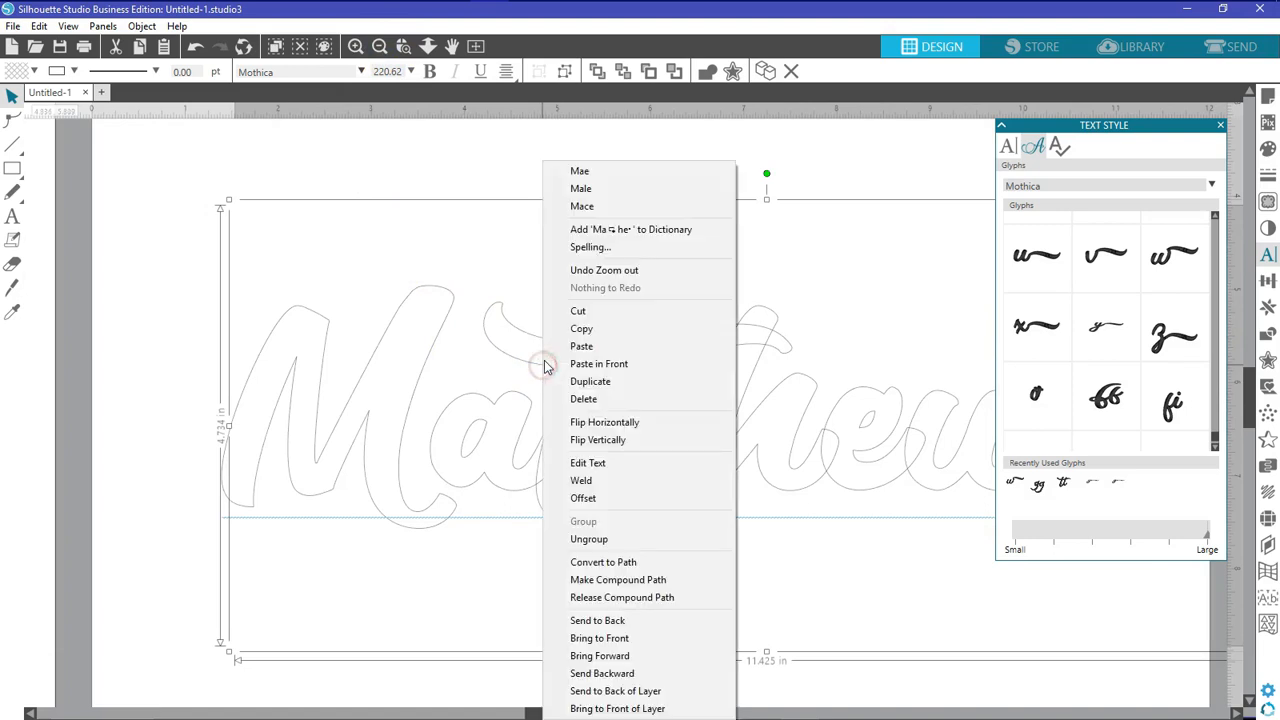
pyautogui.click(604, 540)
pyautogui.click(585, 600)
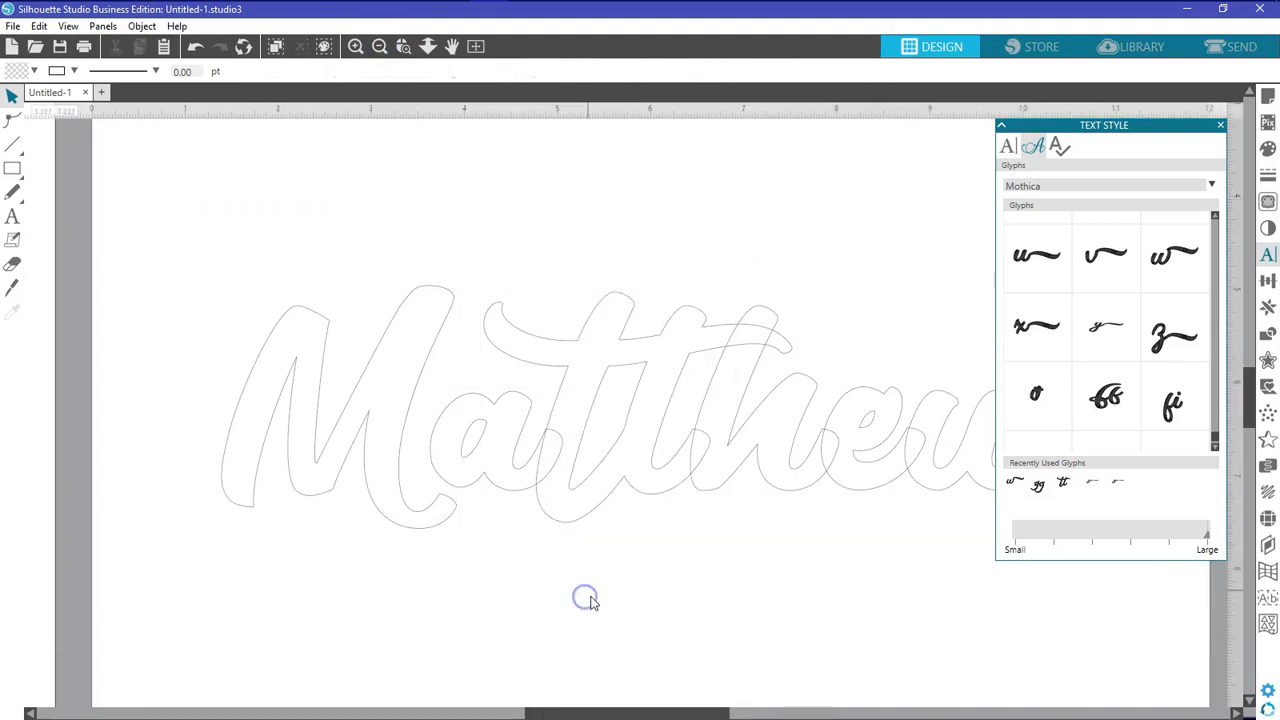
# - Nudge the letter a slightly right, to about X 4.350 in, so its tail meets the edge of the first t
pyautogui.click(355, 46)
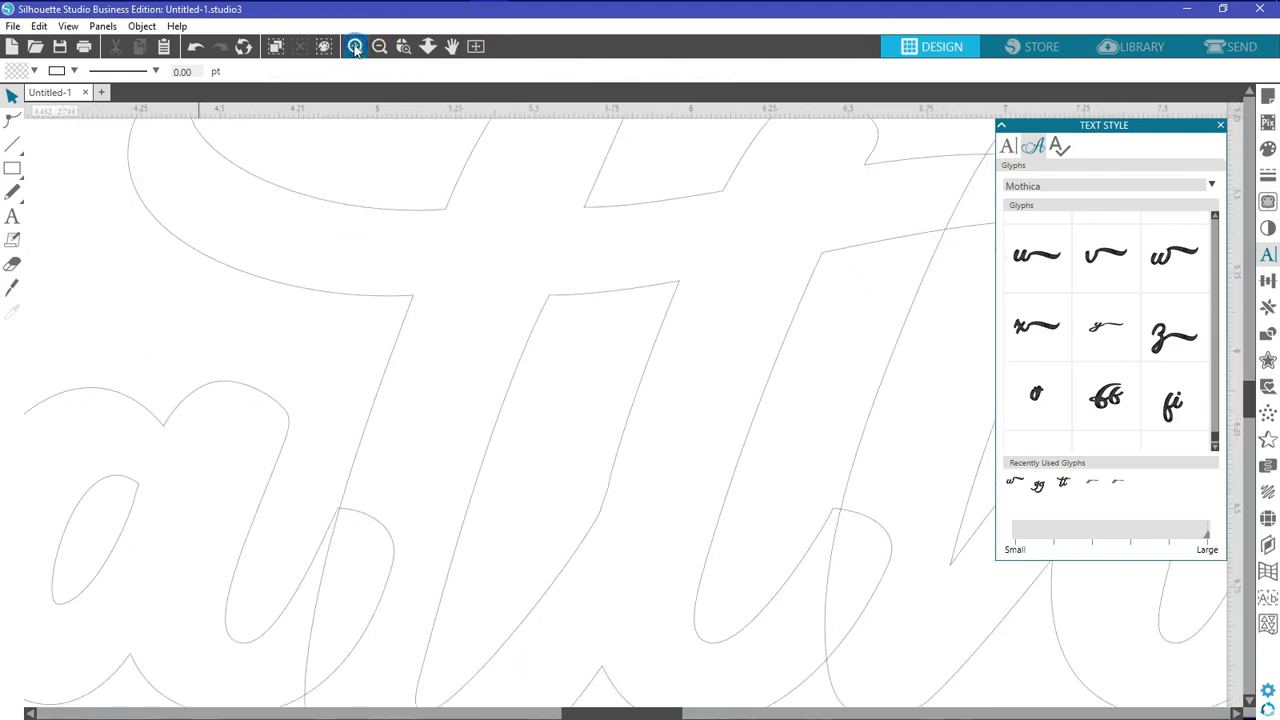
pyautogui.click(285, 610)
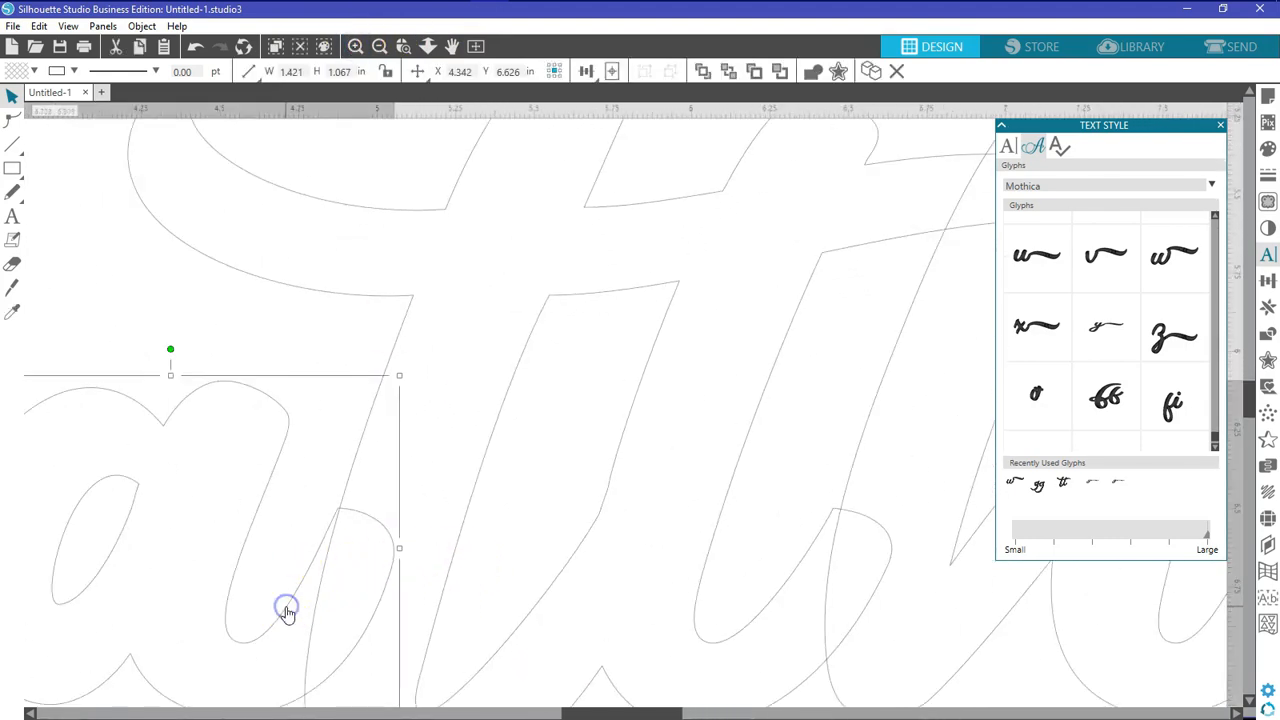
pyautogui.press('Right')
pyautogui.press('Right')
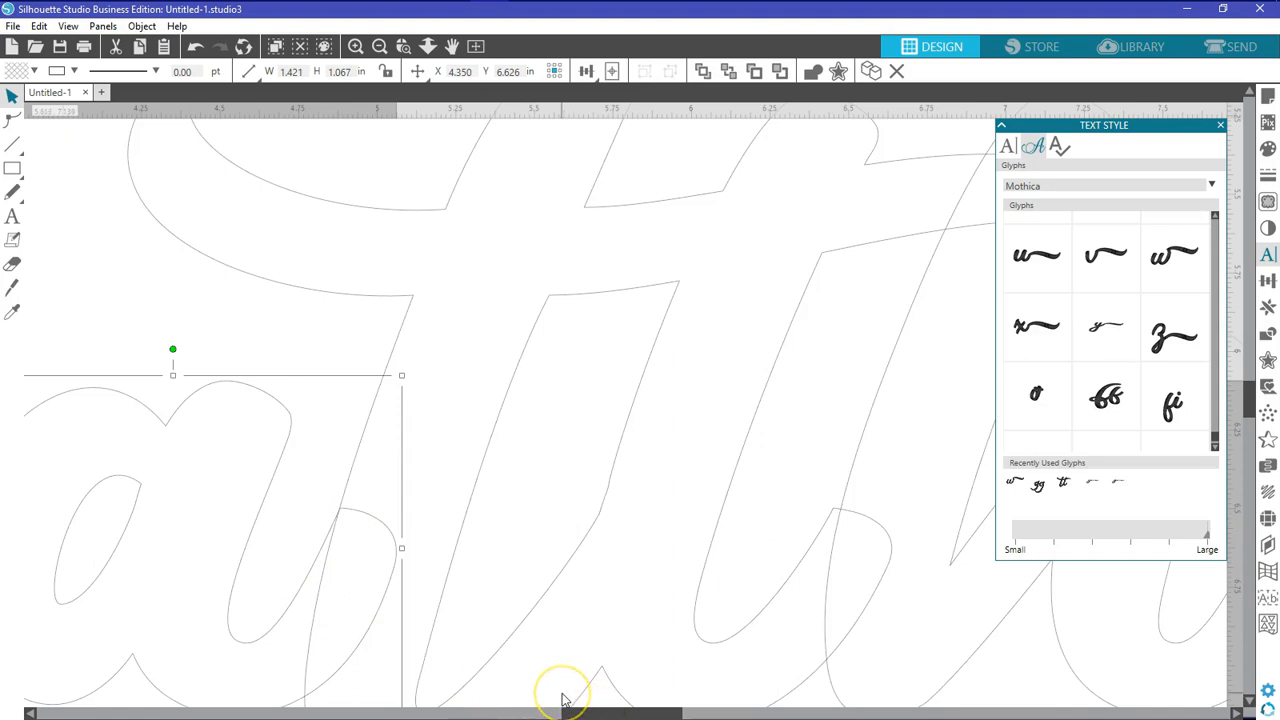
pyautogui.press('Right')
pyautogui.press('Left')
# - Nudge the letter h slightly left, to about X 7.196 in, so it lines up with the tail of the tt ligature
pyautogui.moveTo(659, 710); pyautogui.dragTo(704, 709)
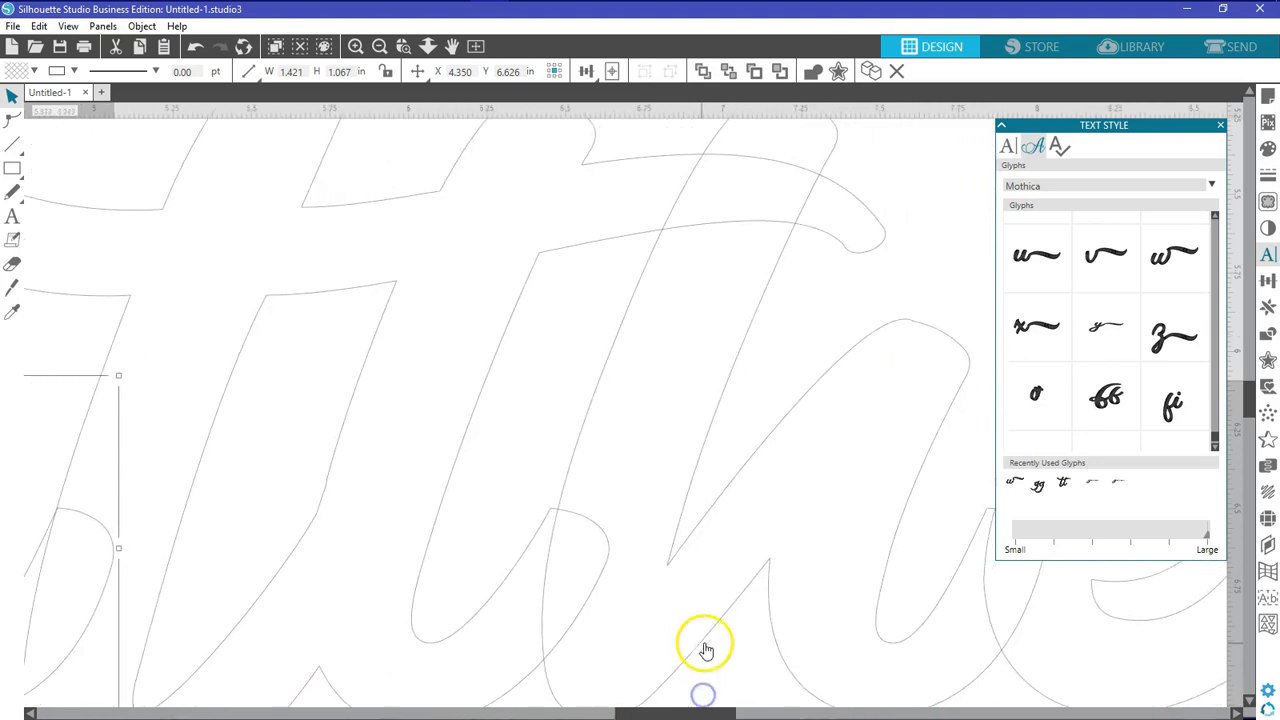
pyautogui.click(680, 553)
pyautogui.press('Left')
pyautogui.press('Left')
pyautogui.press('Left')
pyautogui.press('Left')
pyautogui.press('Right')
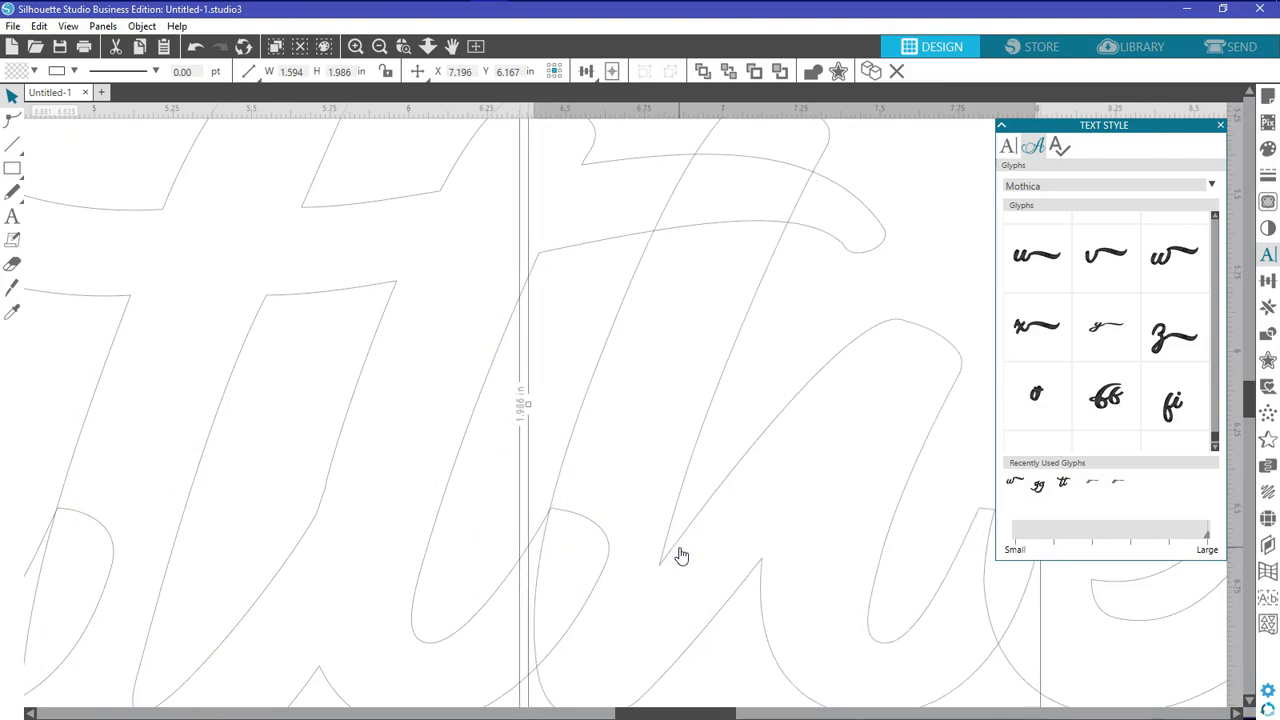
# - Nudge the letter e left, to about X 8.336 in, so its edge meets the tail of the h
pyautogui.moveTo(643, 713); pyautogui.dragTo(767, 713)
pyautogui.click(541, 552)
pyautogui.press('Left')
pyautogui.press('Left')
pyautogui.press('Left')
pyautogui.press('Left')
pyautogui.press('Left')
pyautogui.press('Left')
pyautogui.press('Left')
pyautogui.press('Left')
pyautogui.press('Left')
pyautogui.press('Left')
pyautogui.press('Left')
pyautogui.press('Left')
pyautogui.press('Left')
pyautogui.press('Left')
pyautogui.press('Left')
pyautogui.press('Left')
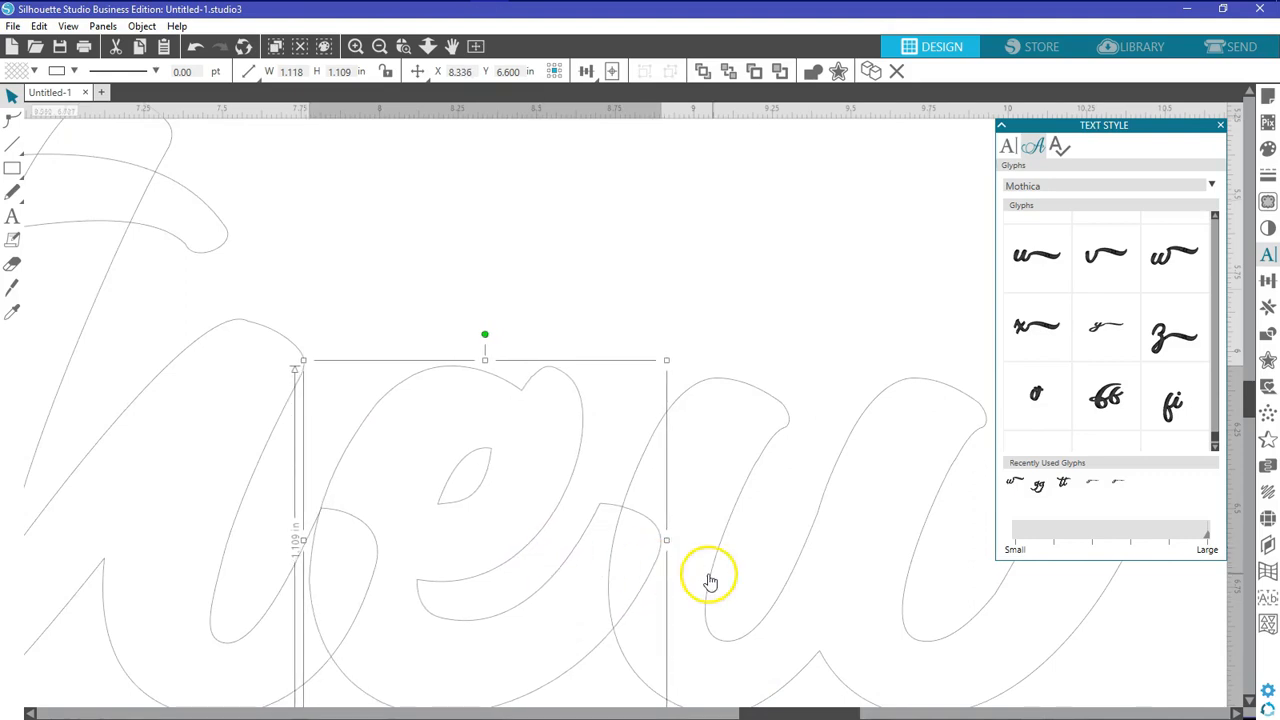
# - Nudge the swash w left, to about X 10.768 in, so its edge meets the tail of the e
pyautogui.click(711, 576)
pyautogui.press('Left')
pyautogui.press('Left')
pyautogui.press('Left')
pyautogui.press('Left')
pyautogui.press('Left')
pyautogui.press('Left')
pyautogui.press('Left')
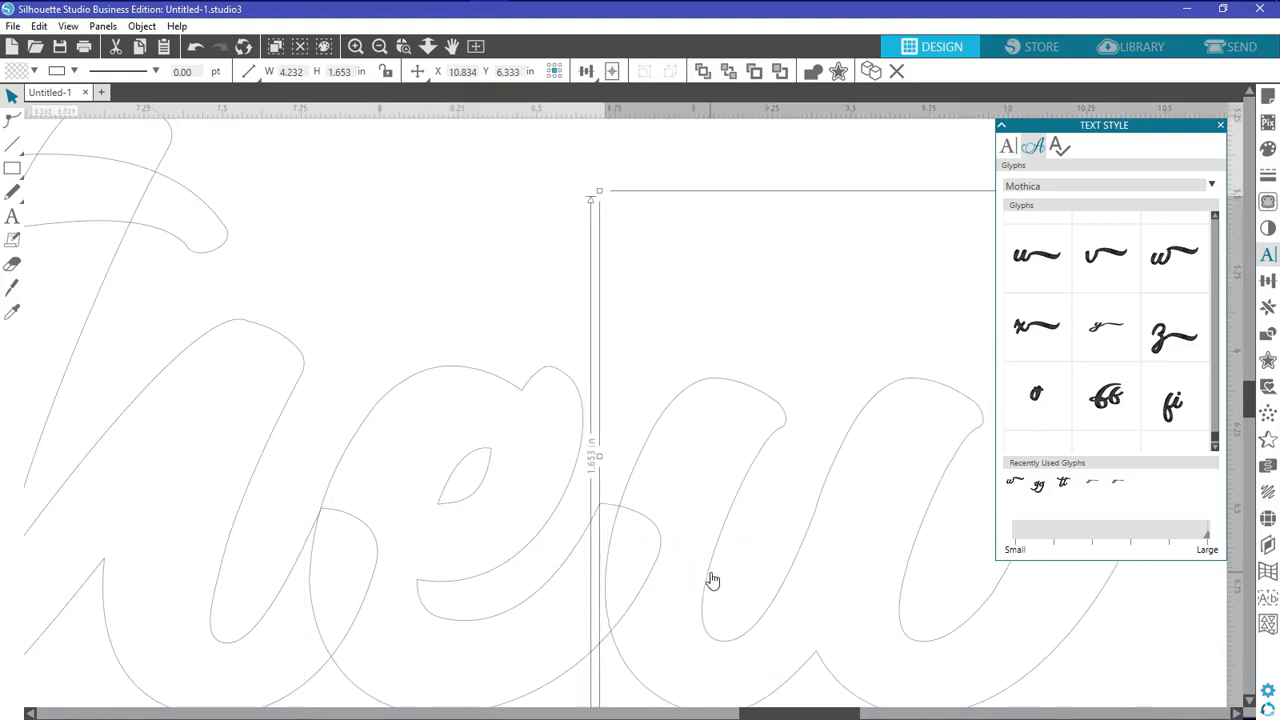
pyautogui.press('Left')
pyautogui.press('Left')
pyautogui.press('Left')
pyautogui.press('Left')
pyautogui.press('Left')
pyautogui.press('Left')
pyautogui.press('Left')
pyautogui.press('Left')
pyautogui.press('Left')
pyautogui.press('Left')
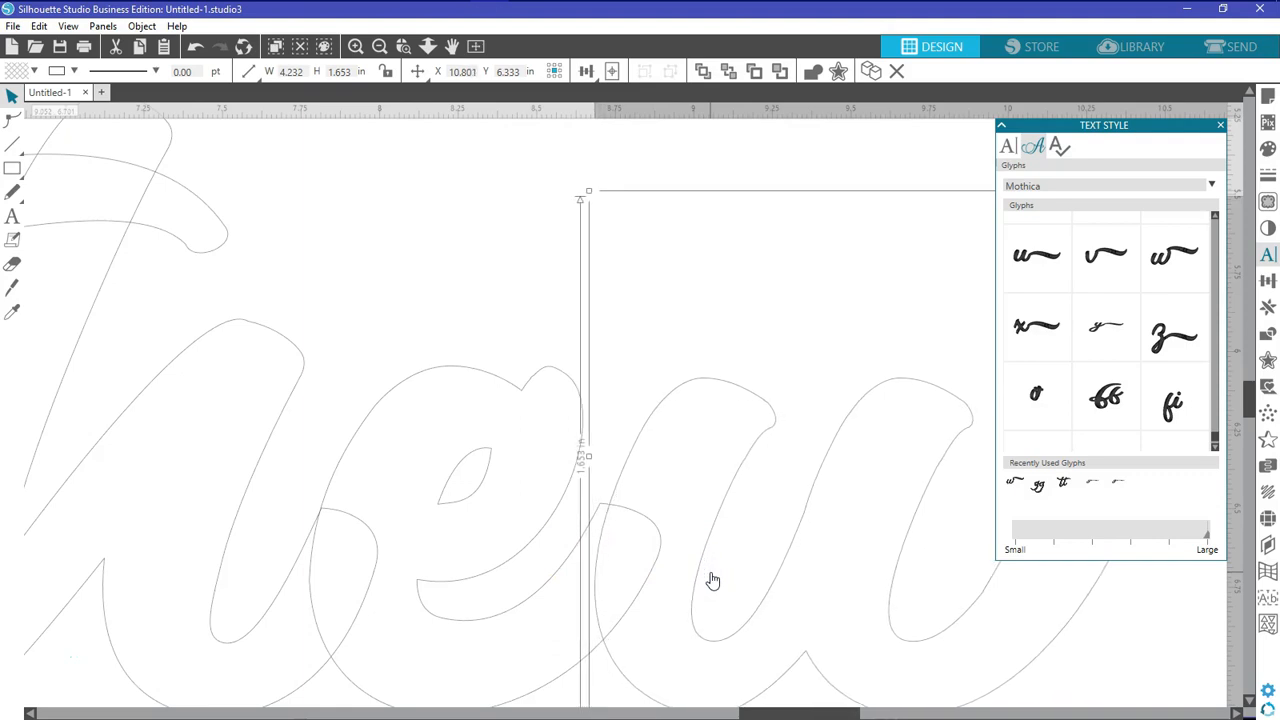
pyautogui.press('Left')
pyautogui.press('Left')
pyautogui.press('Left')
pyautogui.press('Left')
pyautogui.press('Left')
pyautogui.press('Left')
pyautogui.press('Left')
pyautogui.press('Left')
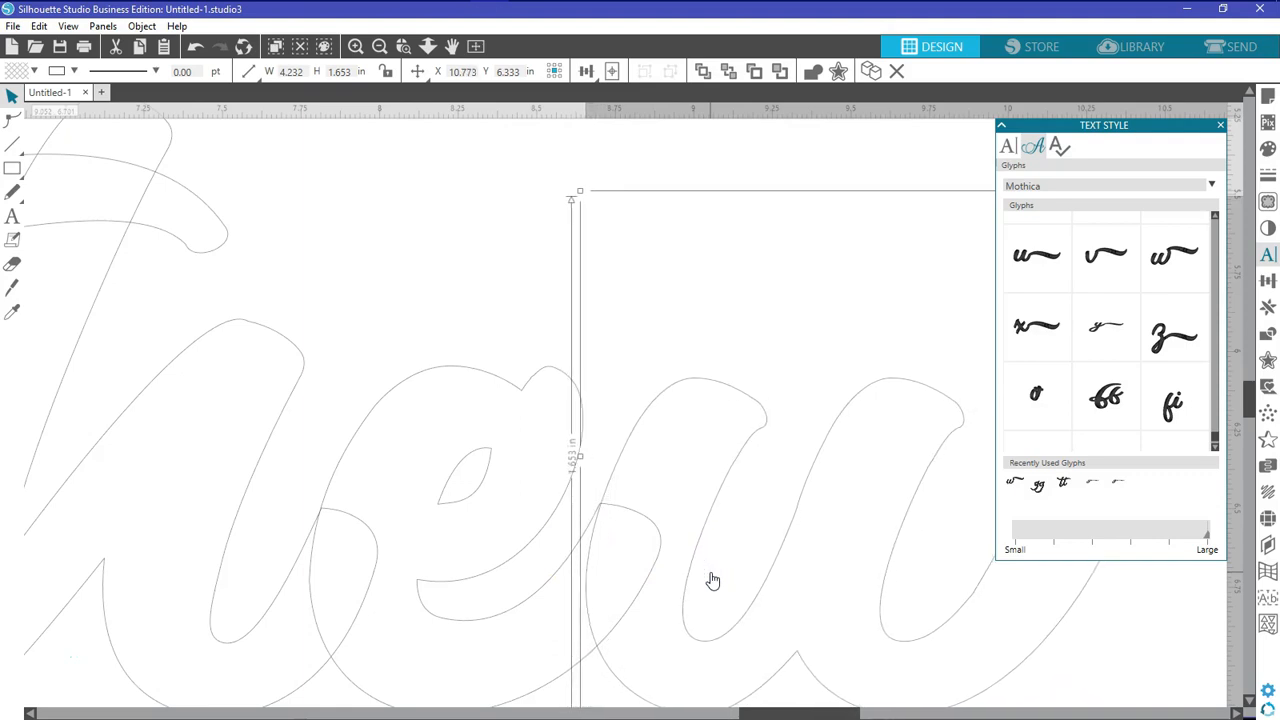
pyautogui.press('Left')
pyautogui.press('Left')
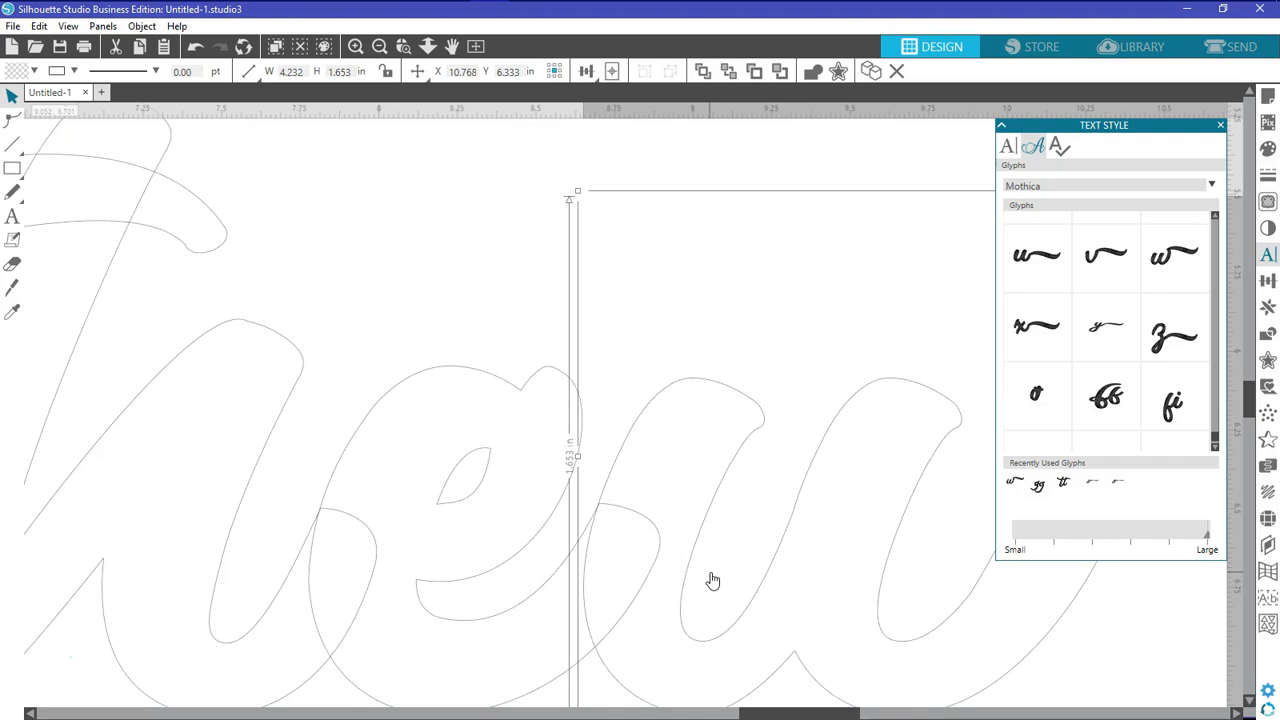
# - Select all the letters of the name and weld them to merge the overlapping outlines
pyautogui.click(476, 46)
pyautogui.click(676, 496)
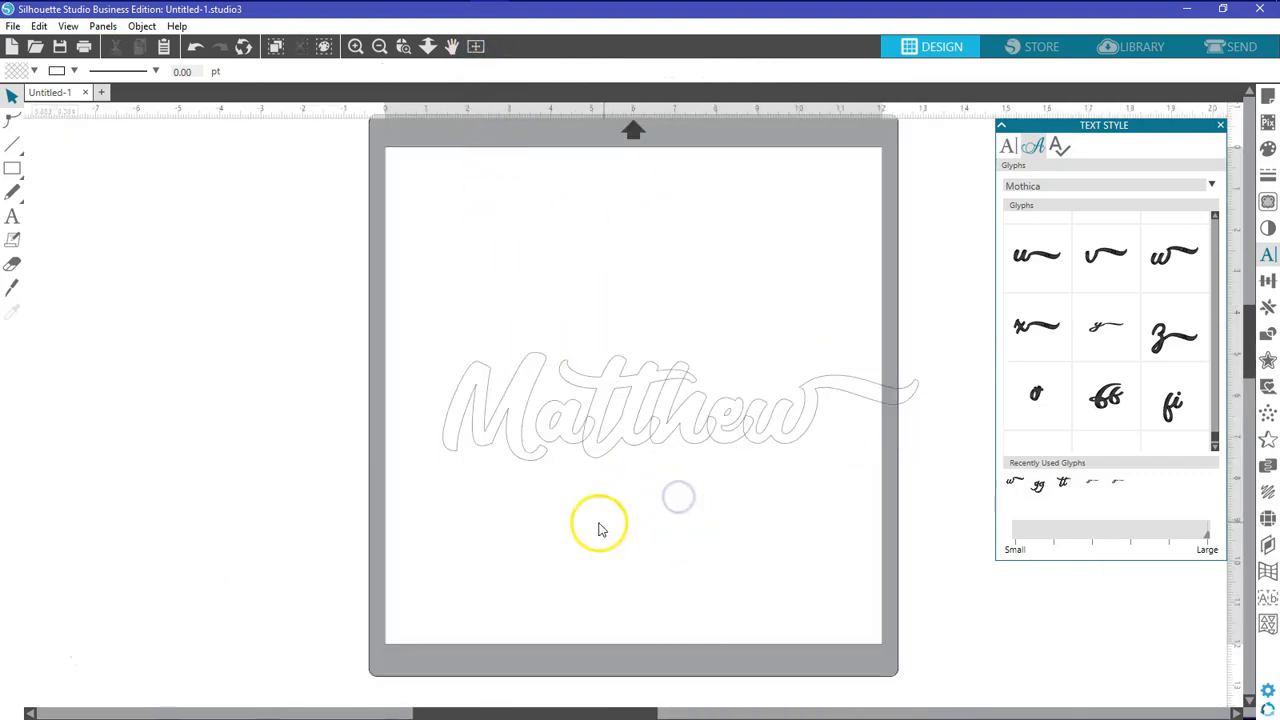
pyautogui.click(355, 46)
pyautogui.click(356, 50)
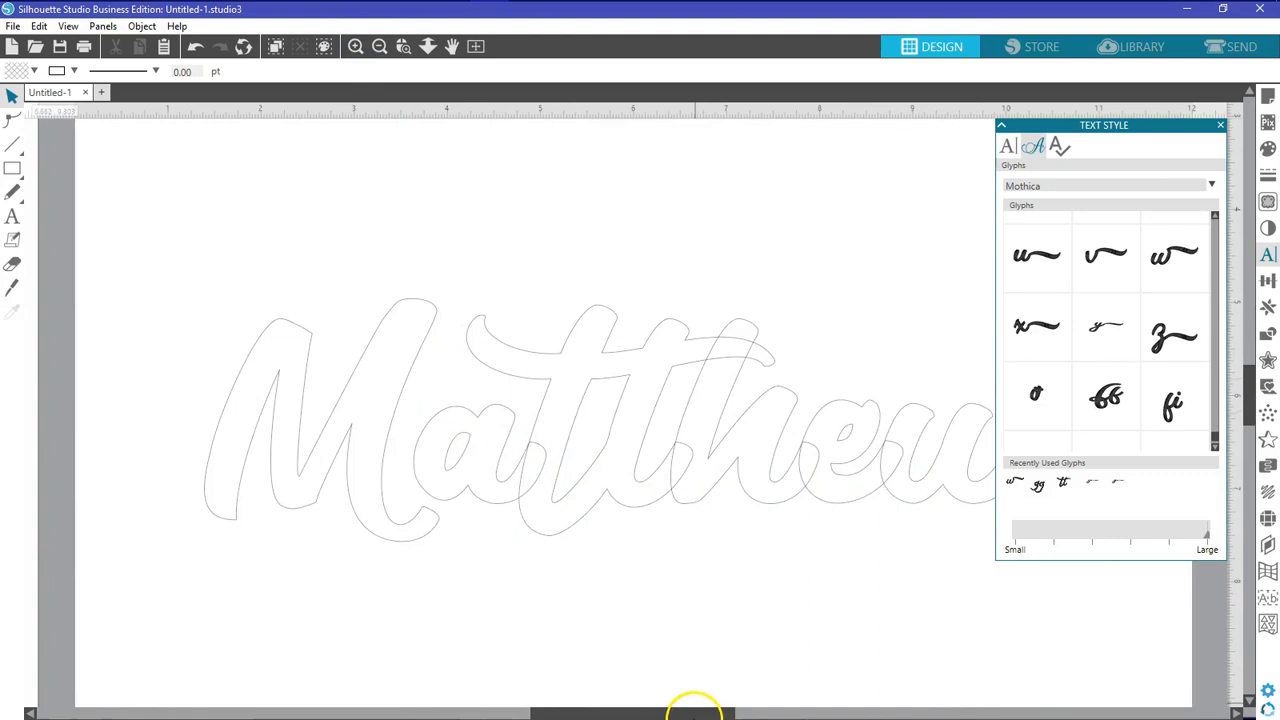
pyautogui.moveTo(696, 713); pyautogui.dragTo(722, 714)
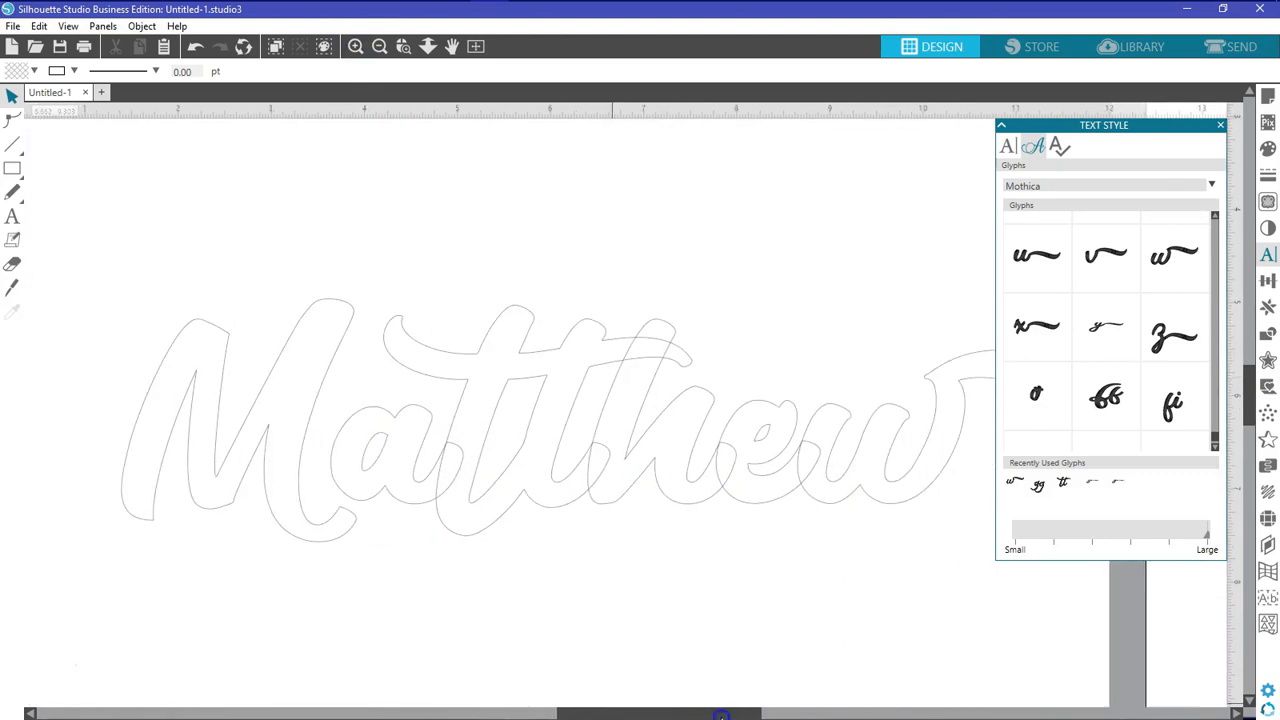
pyautogui.click(227, 297)
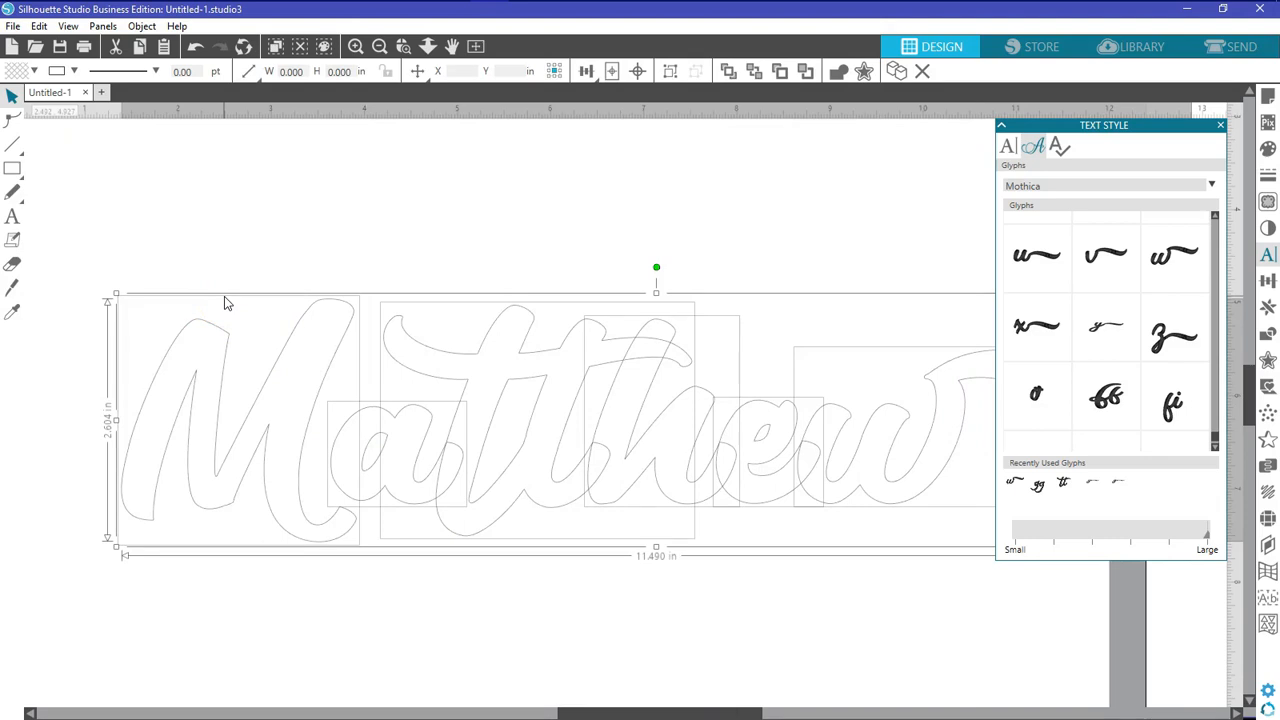
pyautogui.rightClick(287, 187)
pyautogui.click(330, 405)
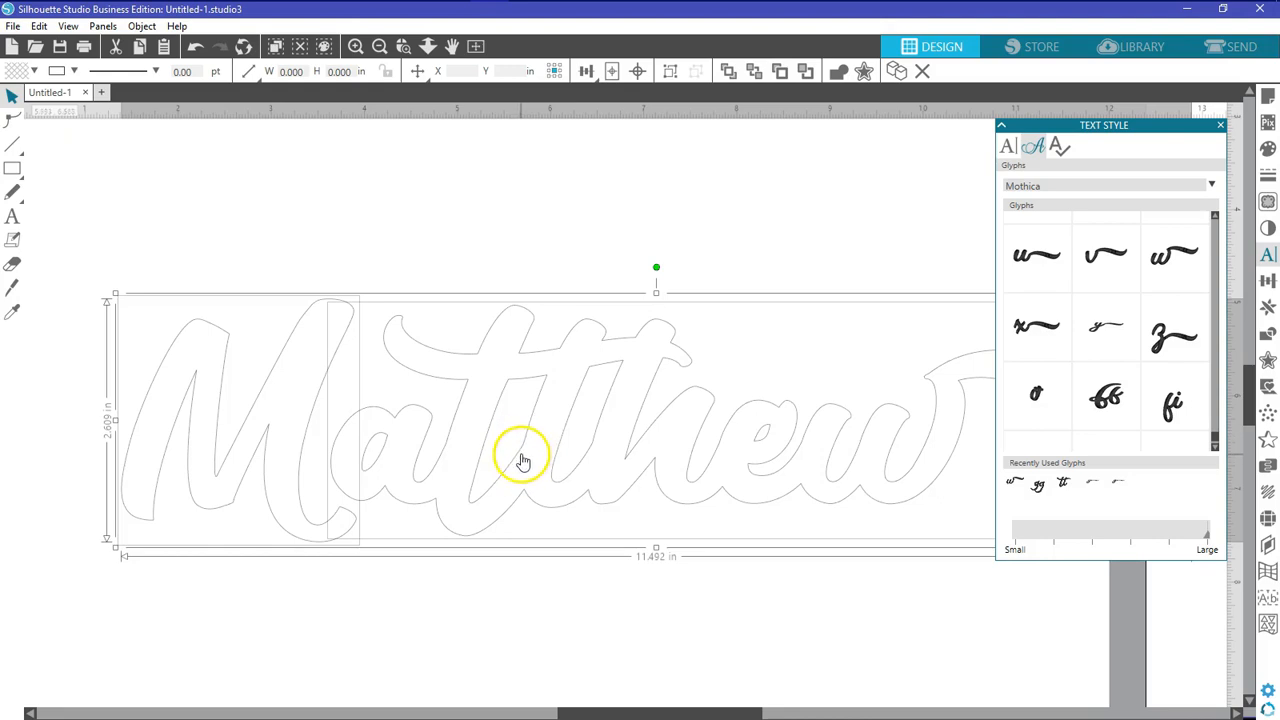
# - Open the welded lettering for point editing and examine the points along the lower stem of the first t
pyautogui.click(11, 121)
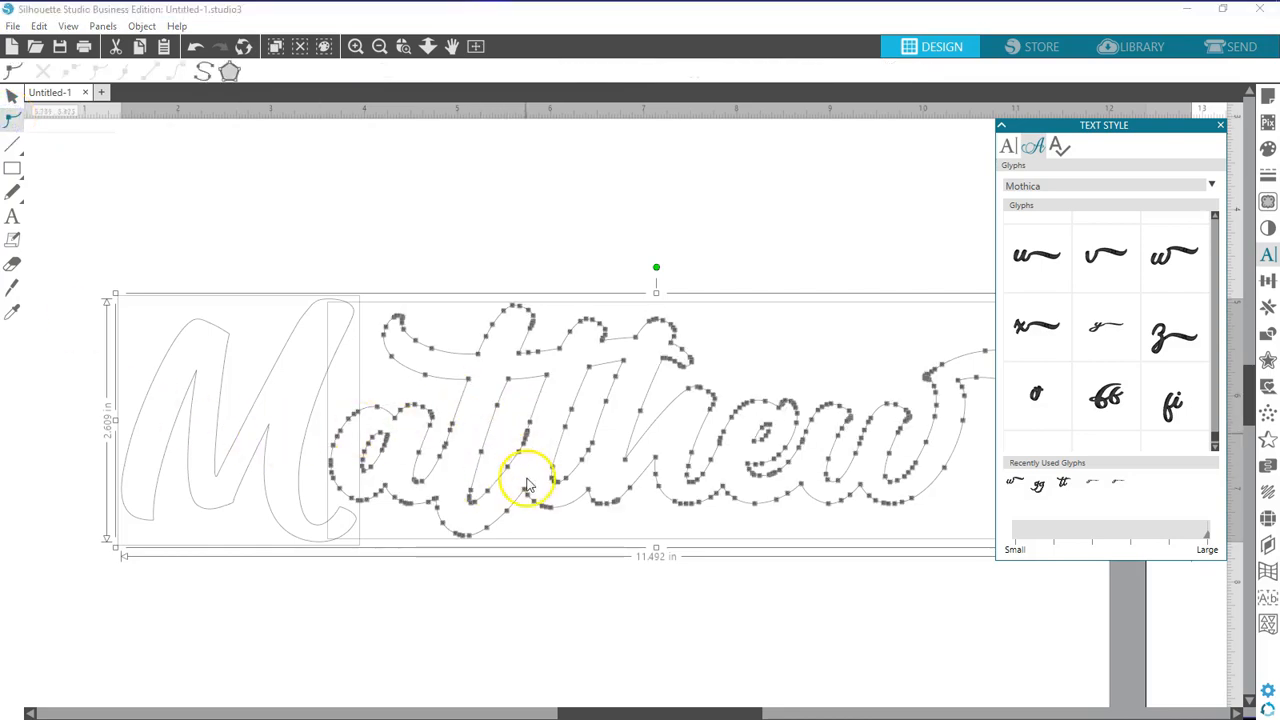
pyautogui.click(355, 47)
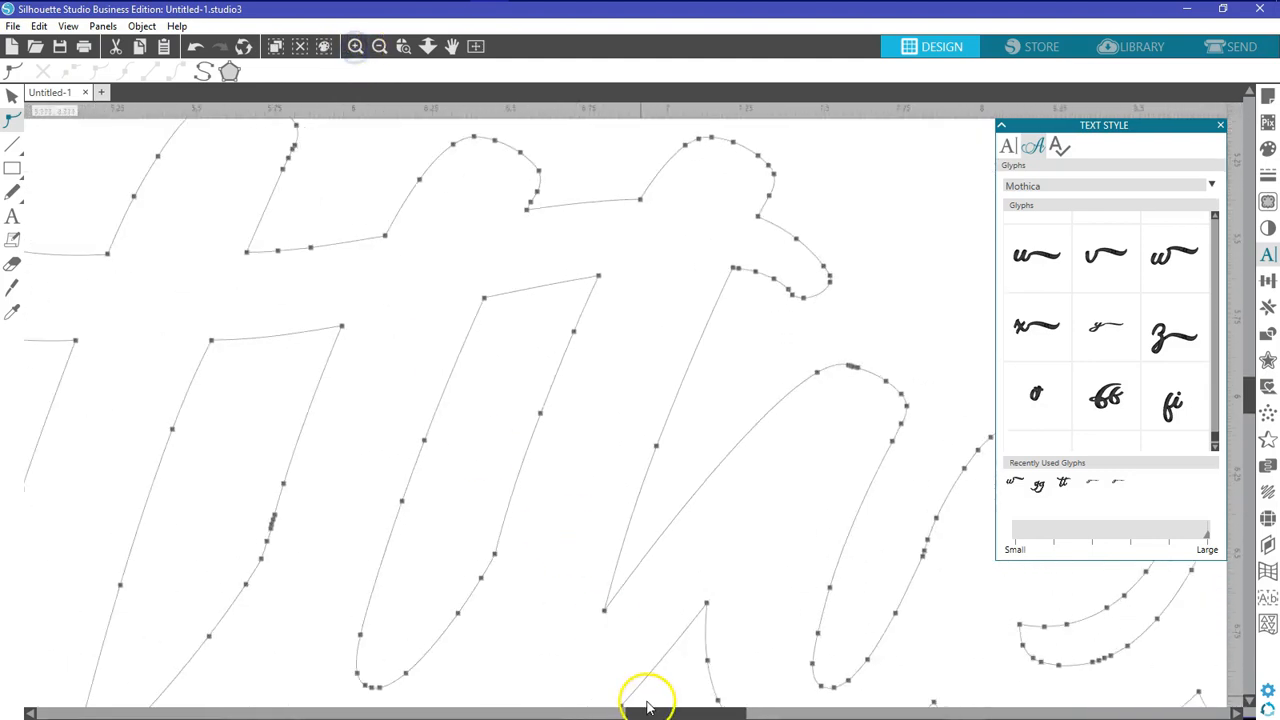
pyautogui.moveTo(650, 714); pyautogui.dragTo(636, 714)
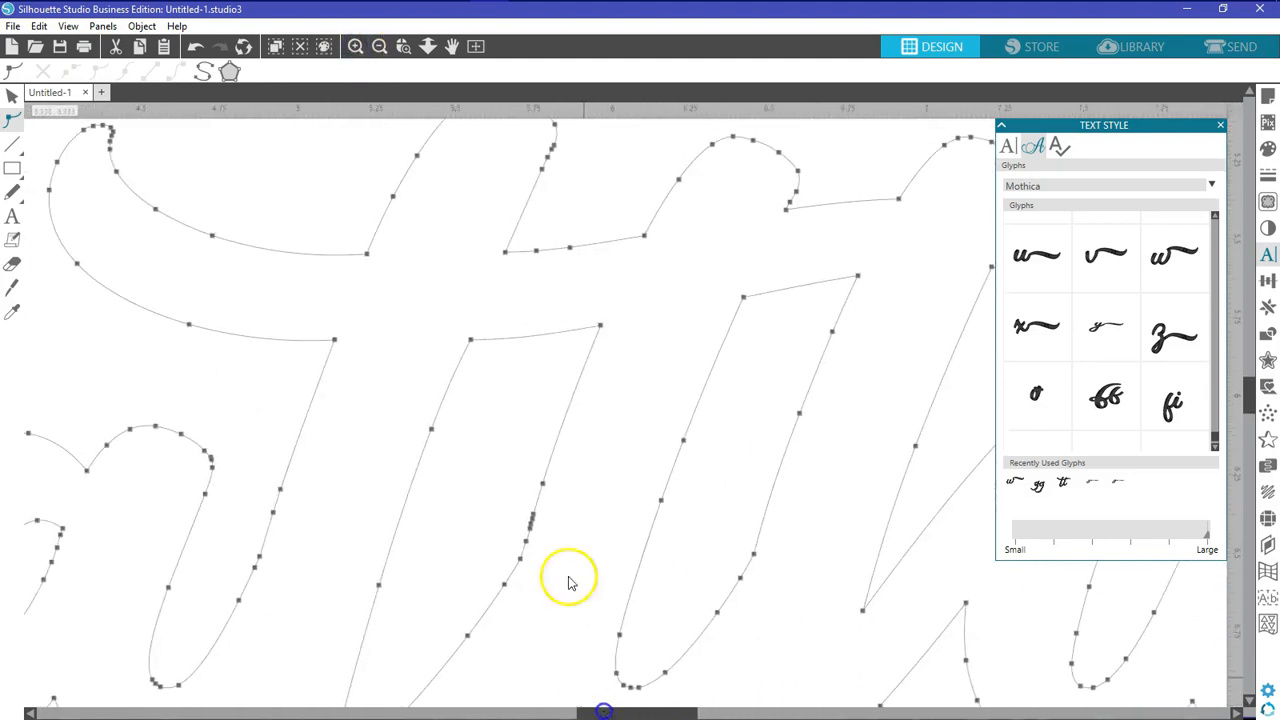
pyautogui.click(355, 47)
pyautogui.moveTo(691, 710); pyautogui.dragTo(605, 700)
pyautogui.scroll(-5, 575, 580)
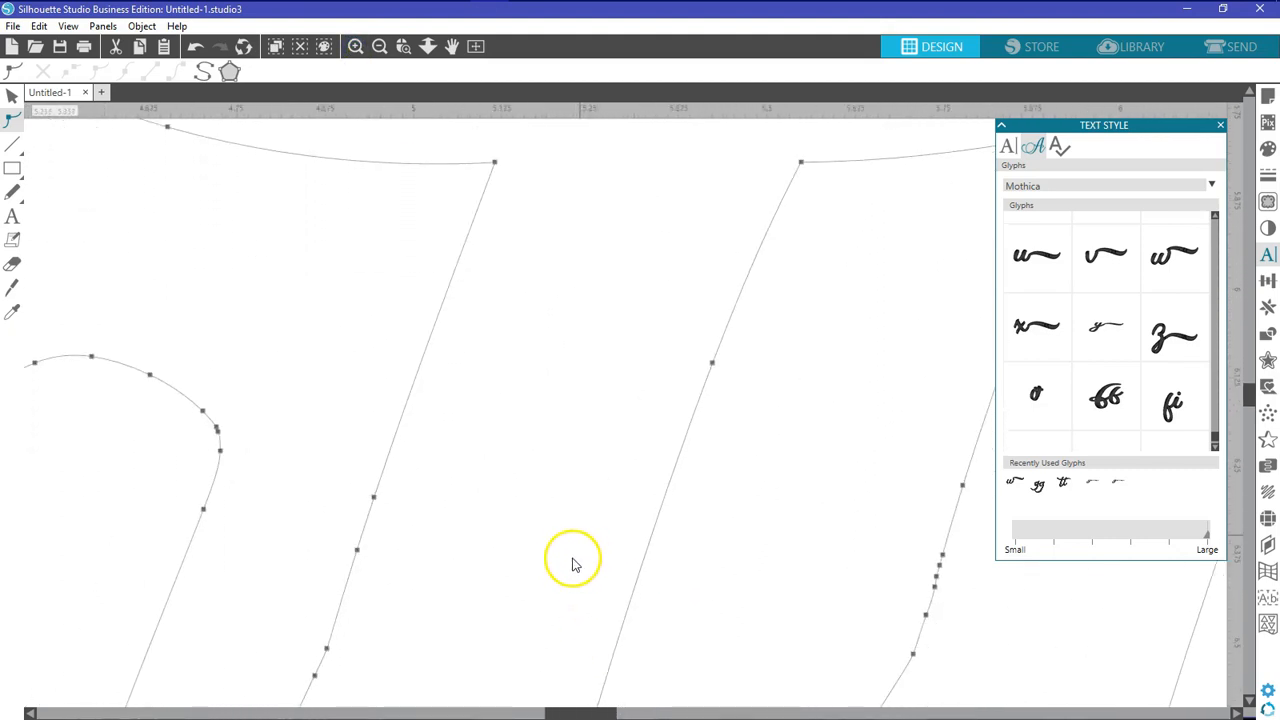
pyautogui.scroll(-7, 567, 558)
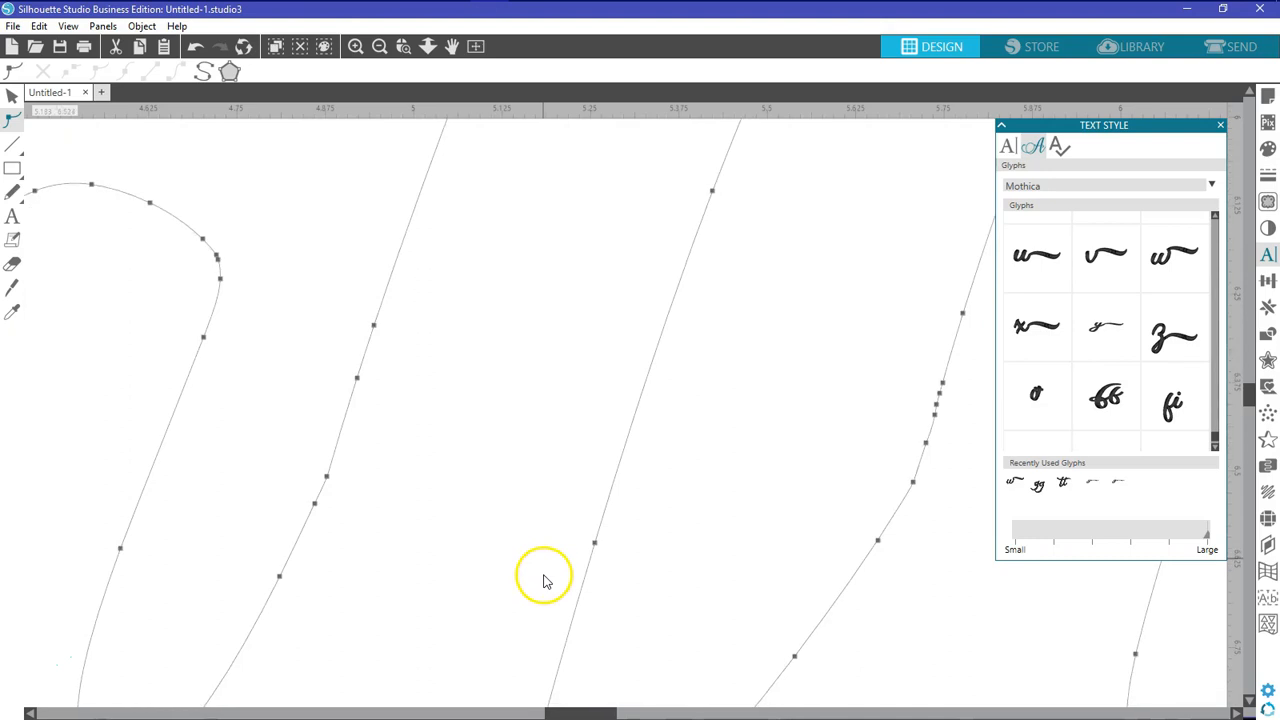
pyautogui.moveTo(581, 708); pyautogui.dragTo(630, 700)
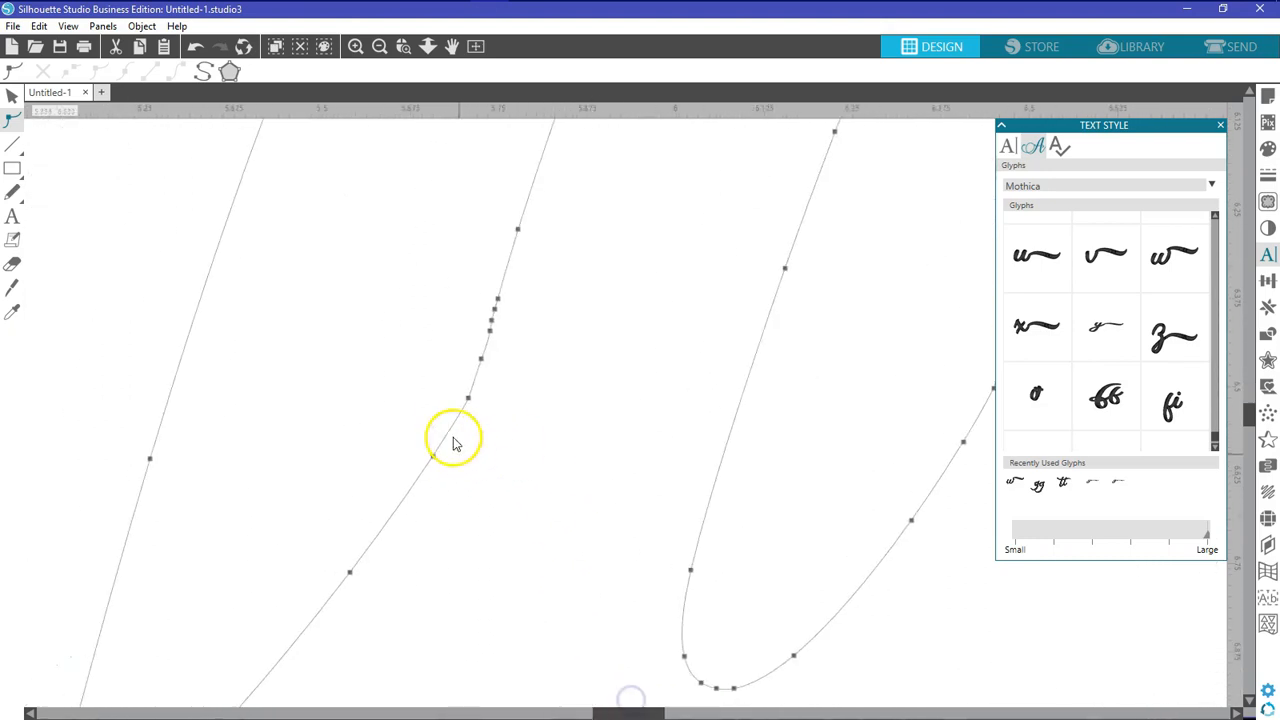
# - Delete the four crowded points on the outline along the lower stem of the first t
pyautogui.rightClick(499, 313)
pyautogui.click(531, 360)
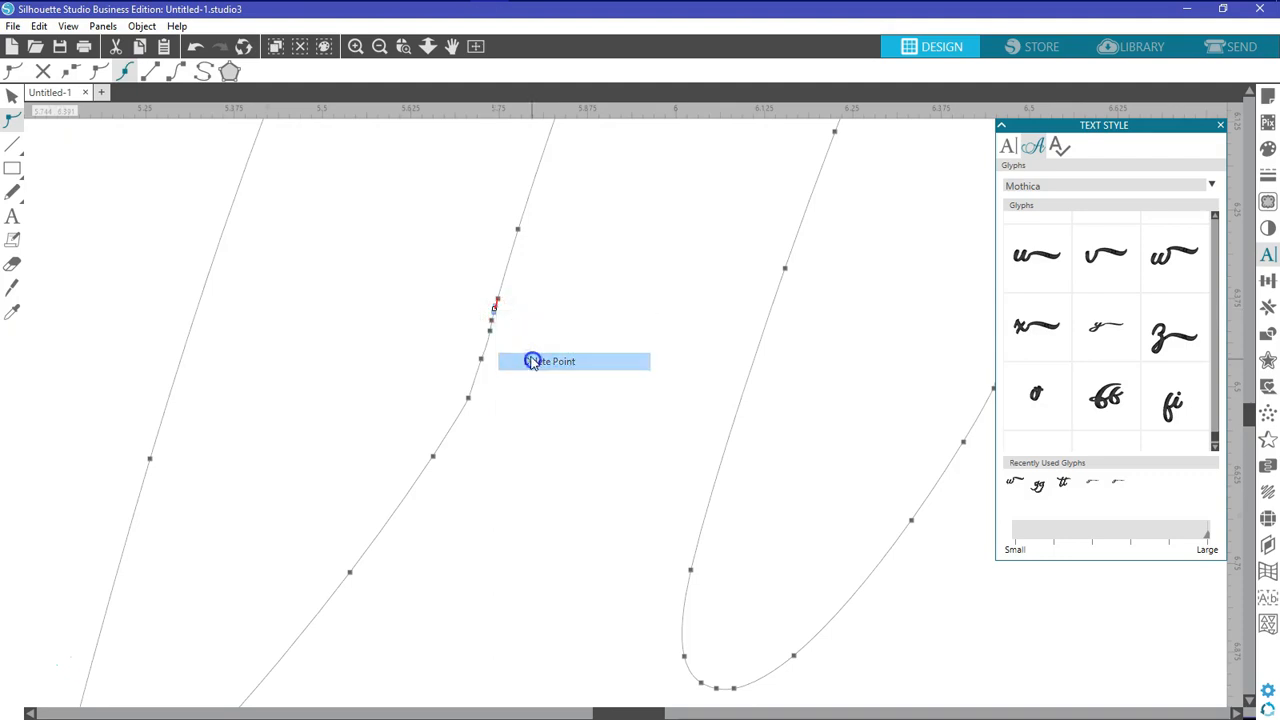
pyautogui.rightClick(492, 326)
pyautogui.click(523, 371)
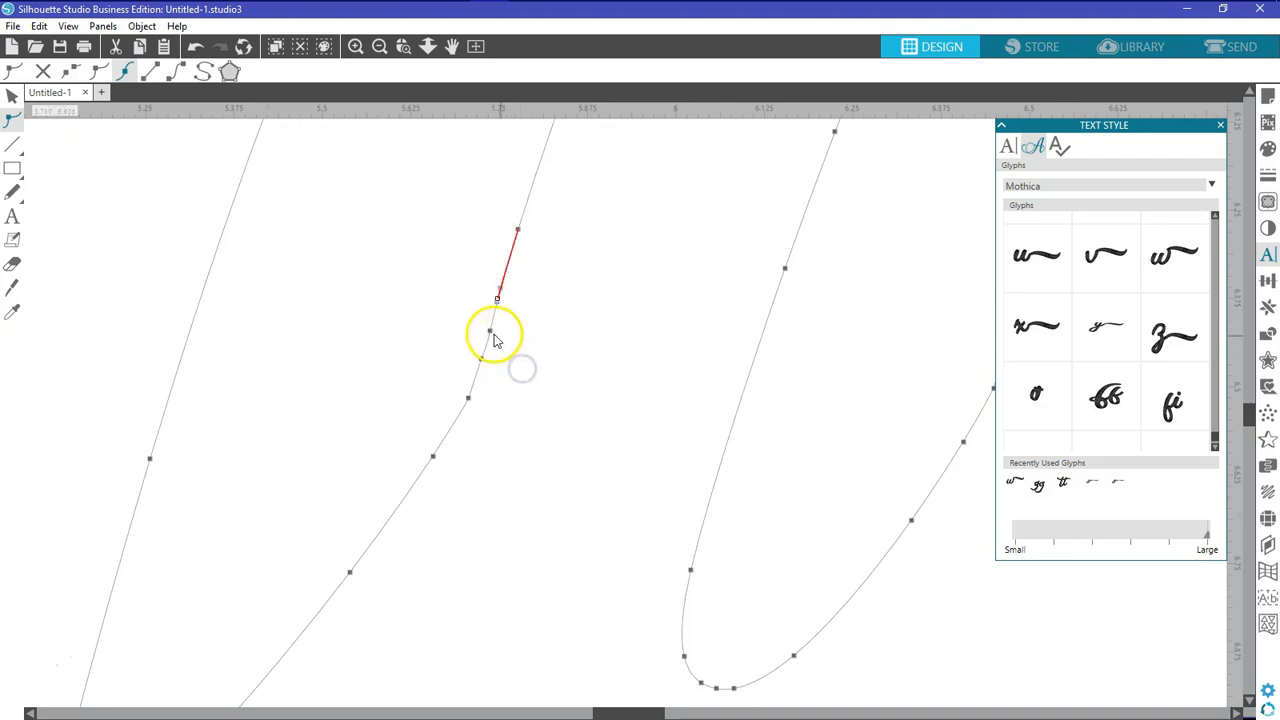
pyautogui.rightClick(494, 332)
pyautogui.click(529, 380)
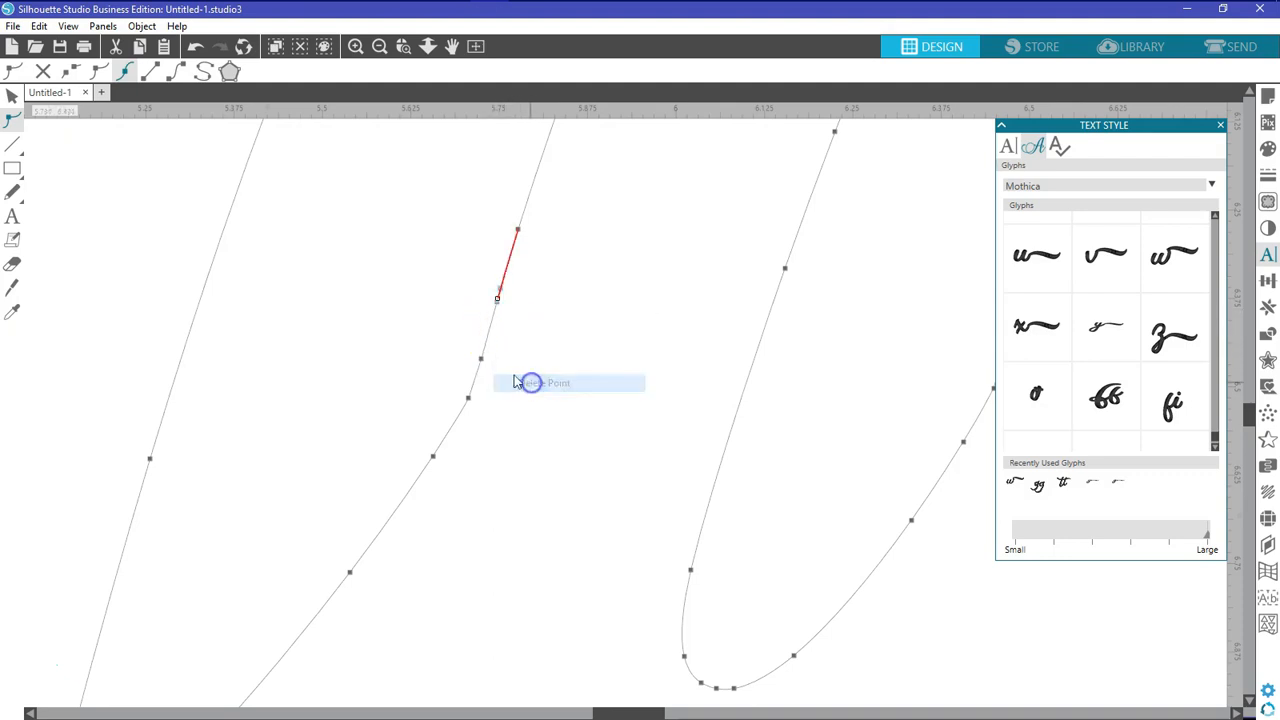
pyautogui.rightClick(488, 366)
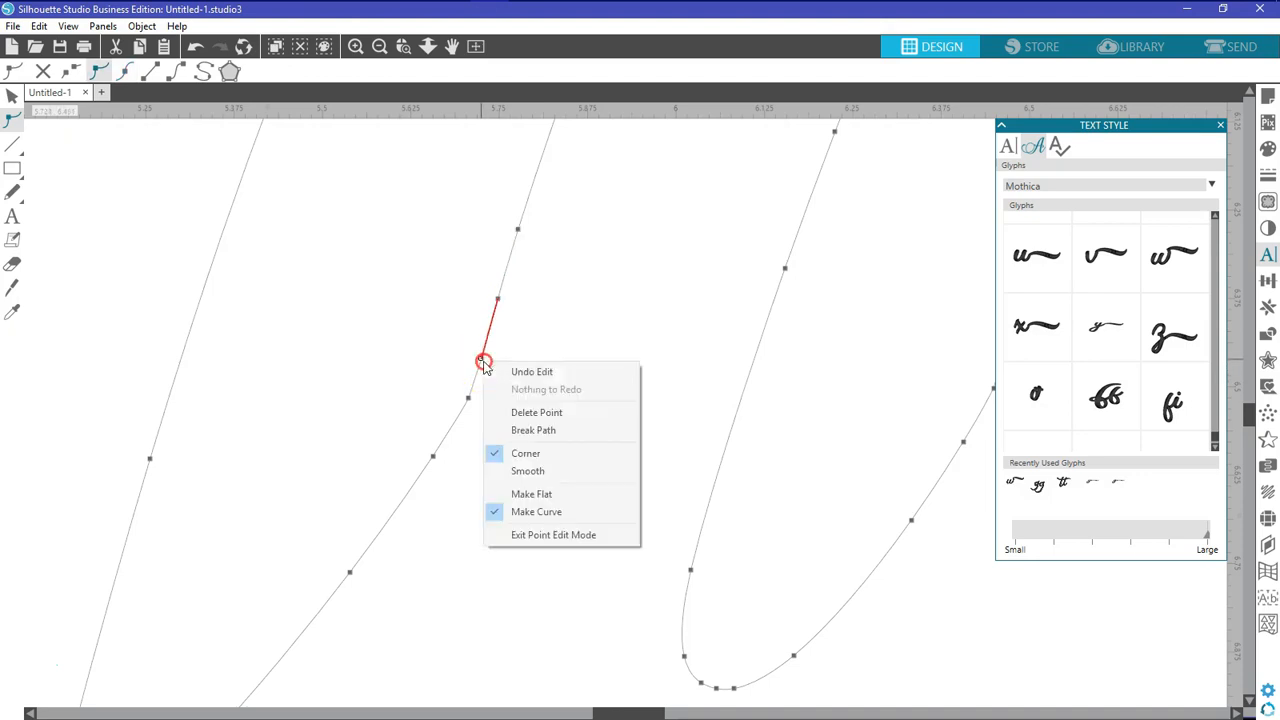
pyautogui.click(518, 411)
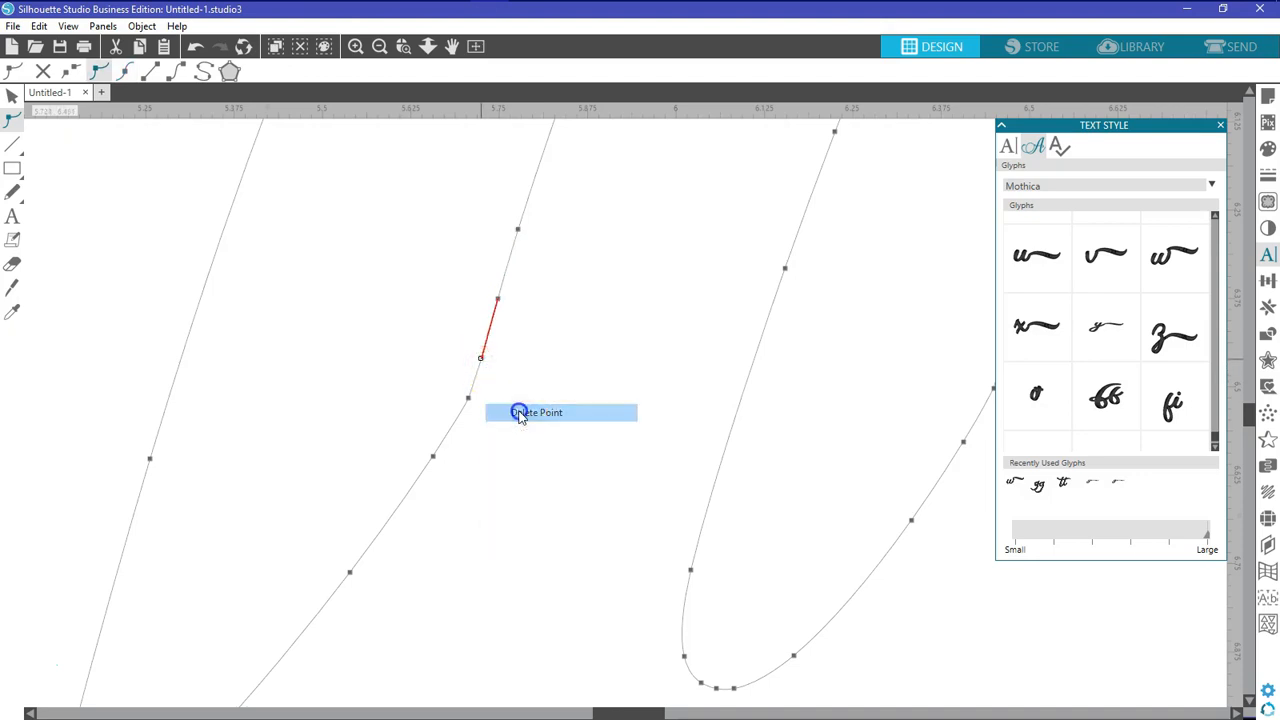
# - Convert the corner point at the bend of the t stem to a curve and adjust its handle to round the edge
pyautogui.click(468, 399)
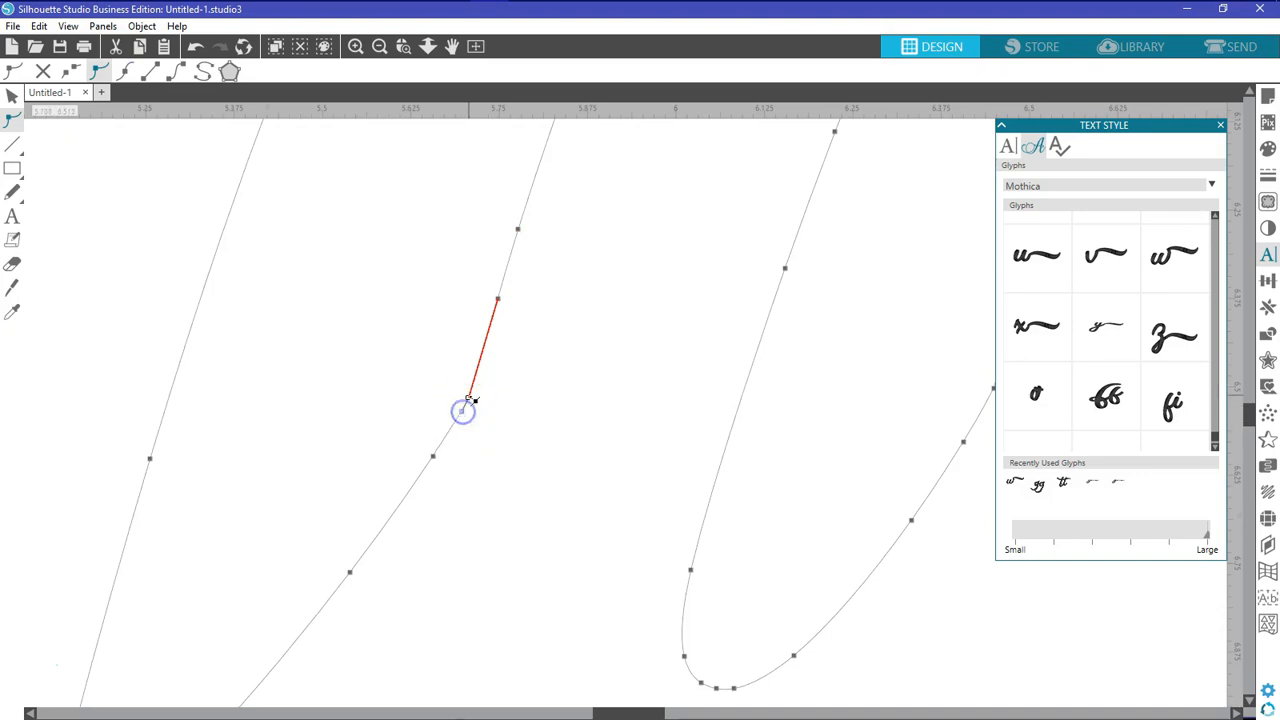
pyautogui.rightClick(468, 398)
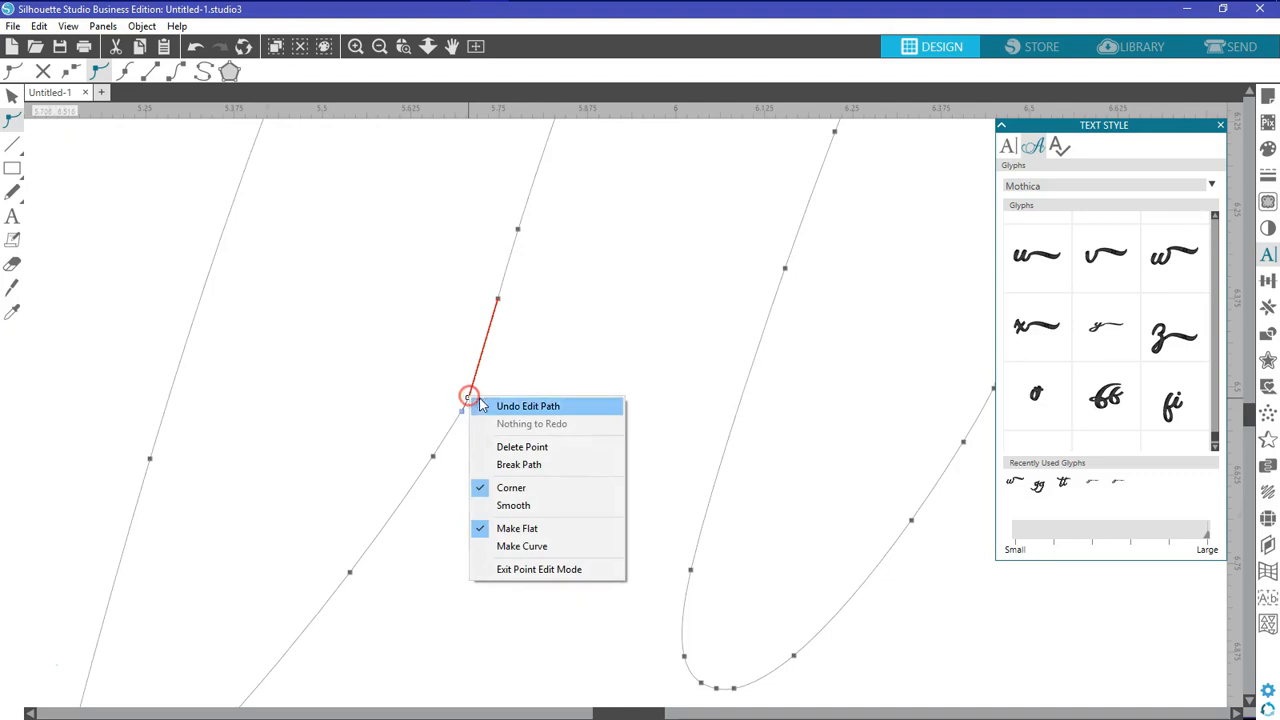
pyautogui.click(508, 547)
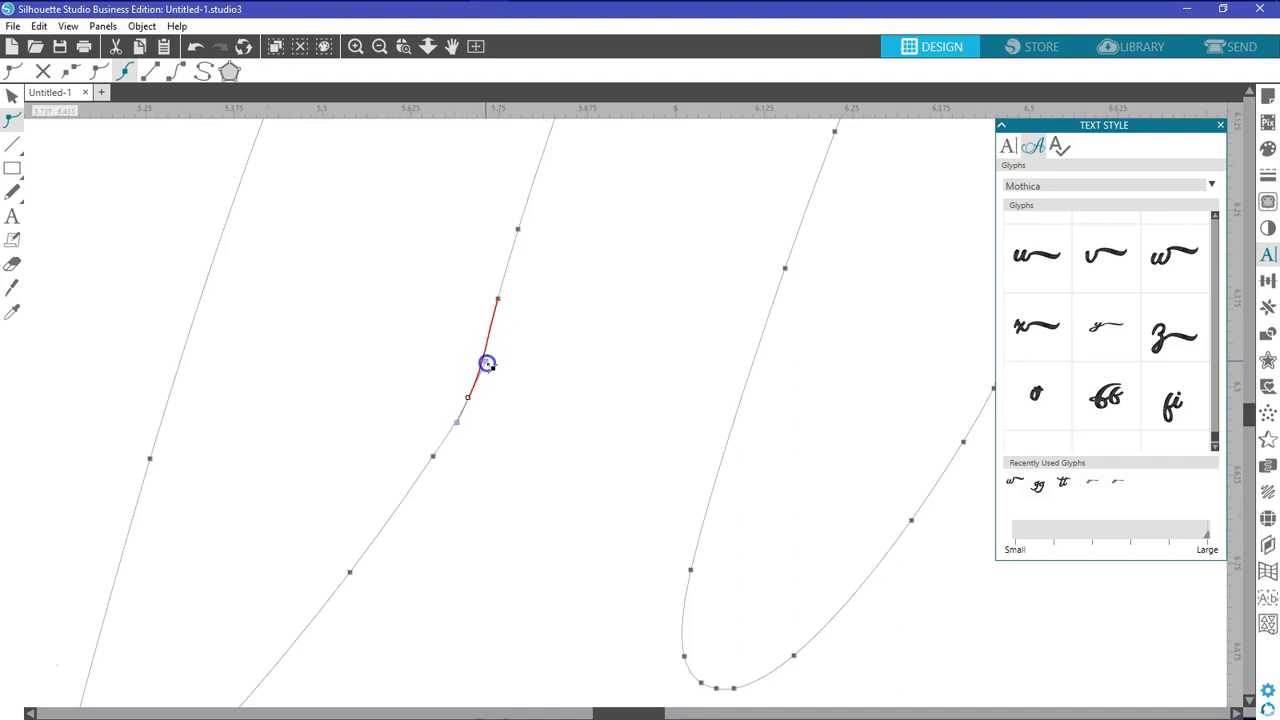
pyautogui.click(546, 370)
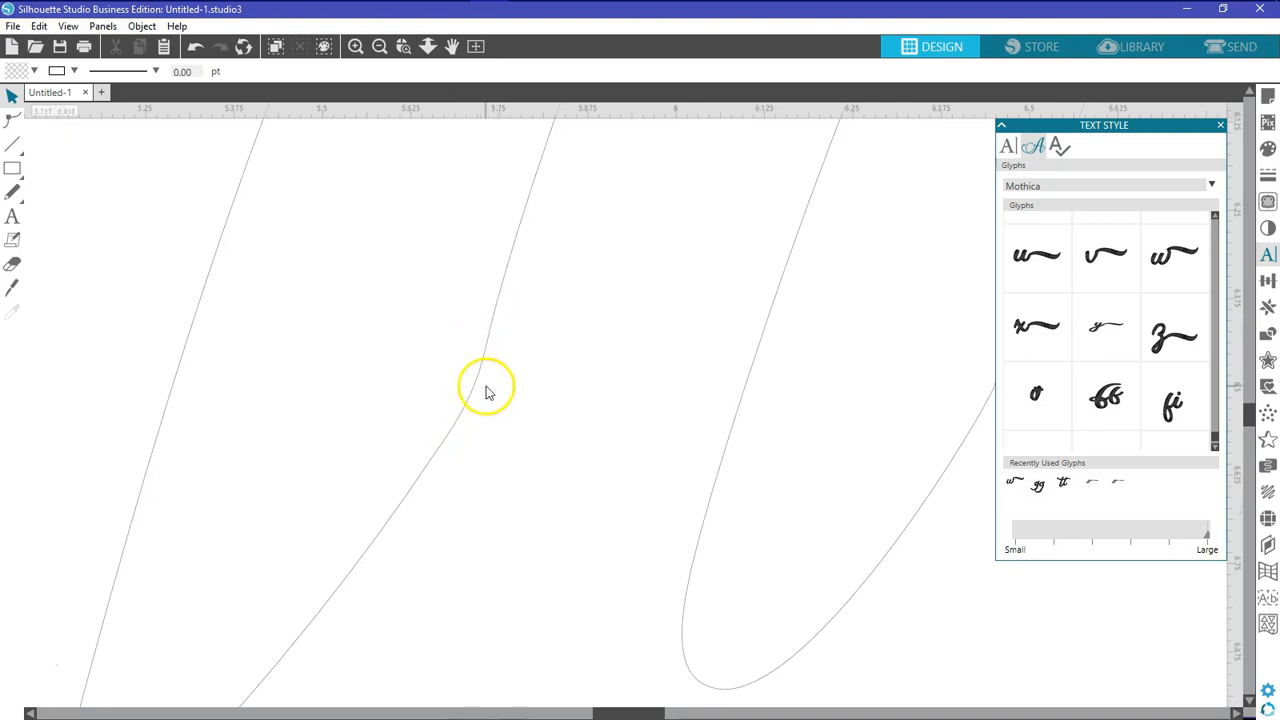
pyautogui.click(421, 469)
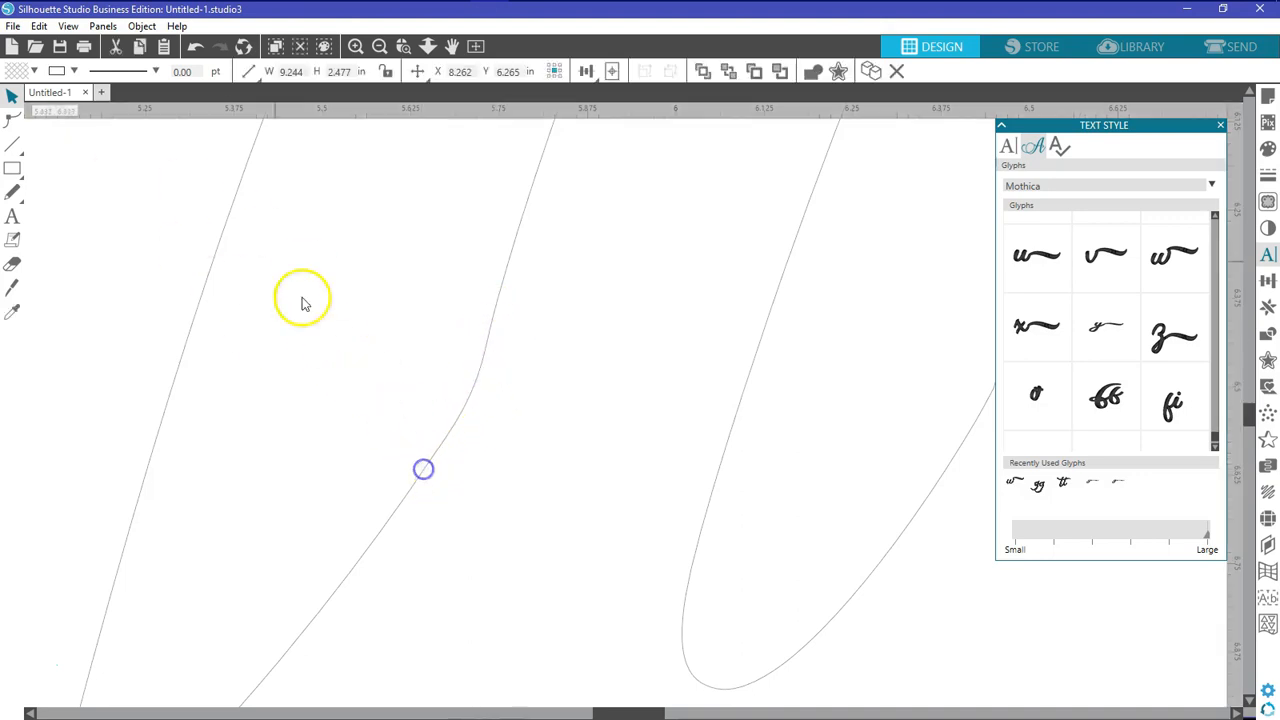
# - Refine the curve handle at the stem's bend and move the point above it slightly down along the outline
pyautogui.click(12, 118)
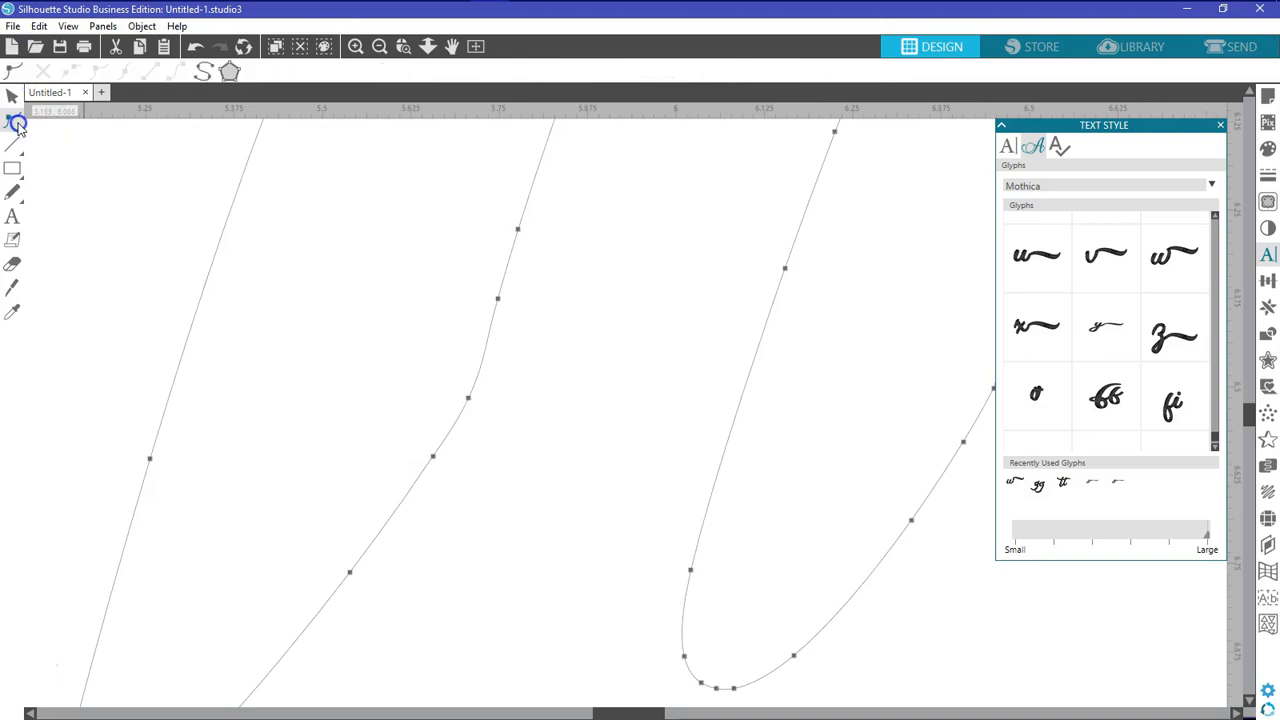
pyautogui.click(470, 397)
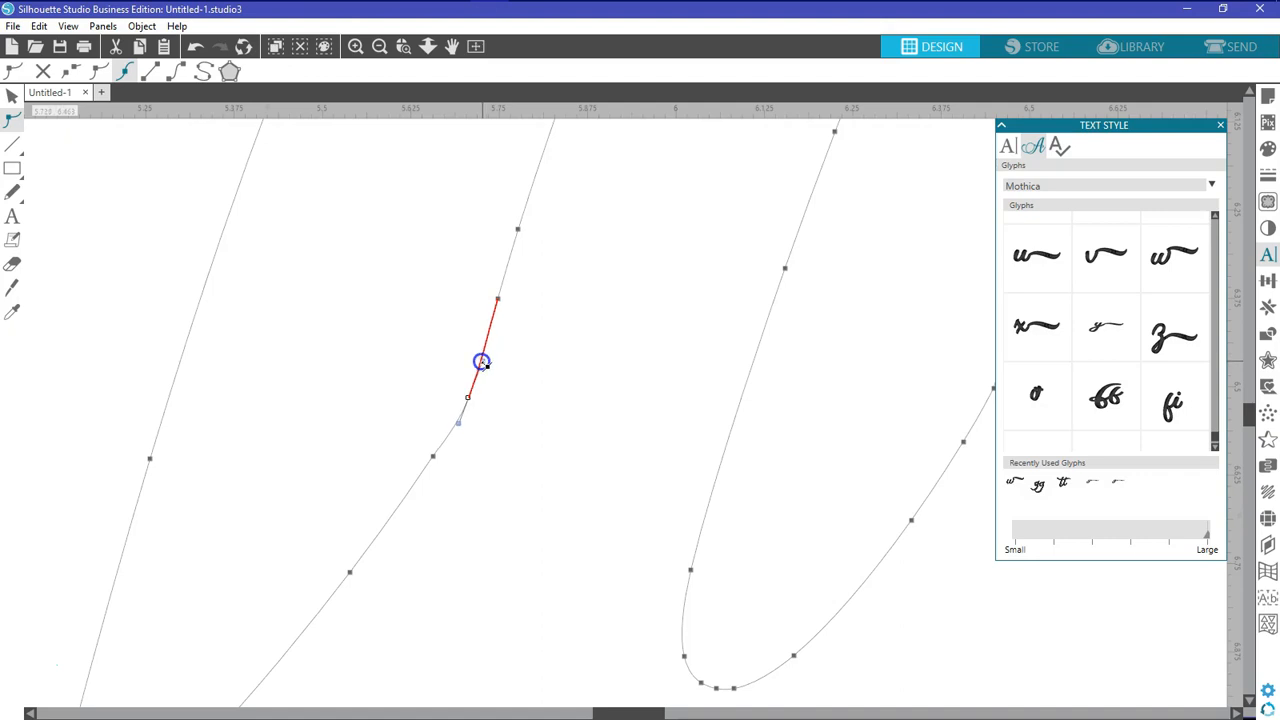
pyautogui.click(497, 300)
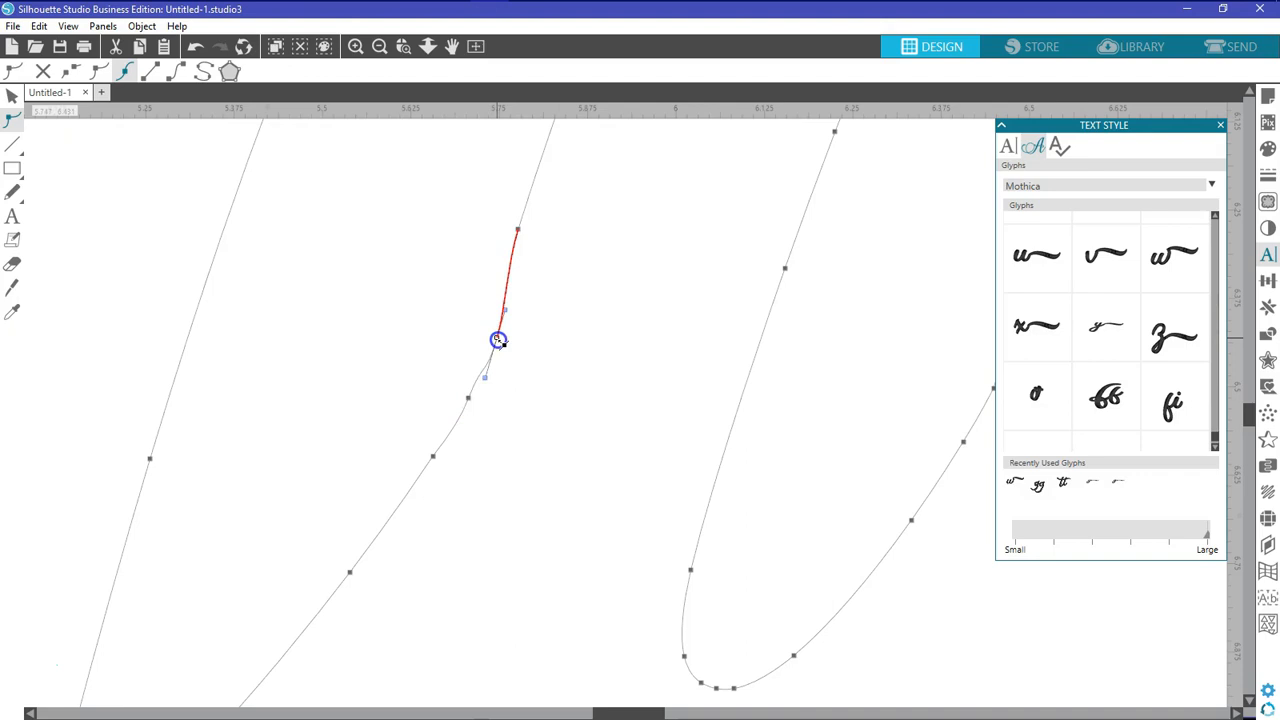
pyautogui.click(490, 333)
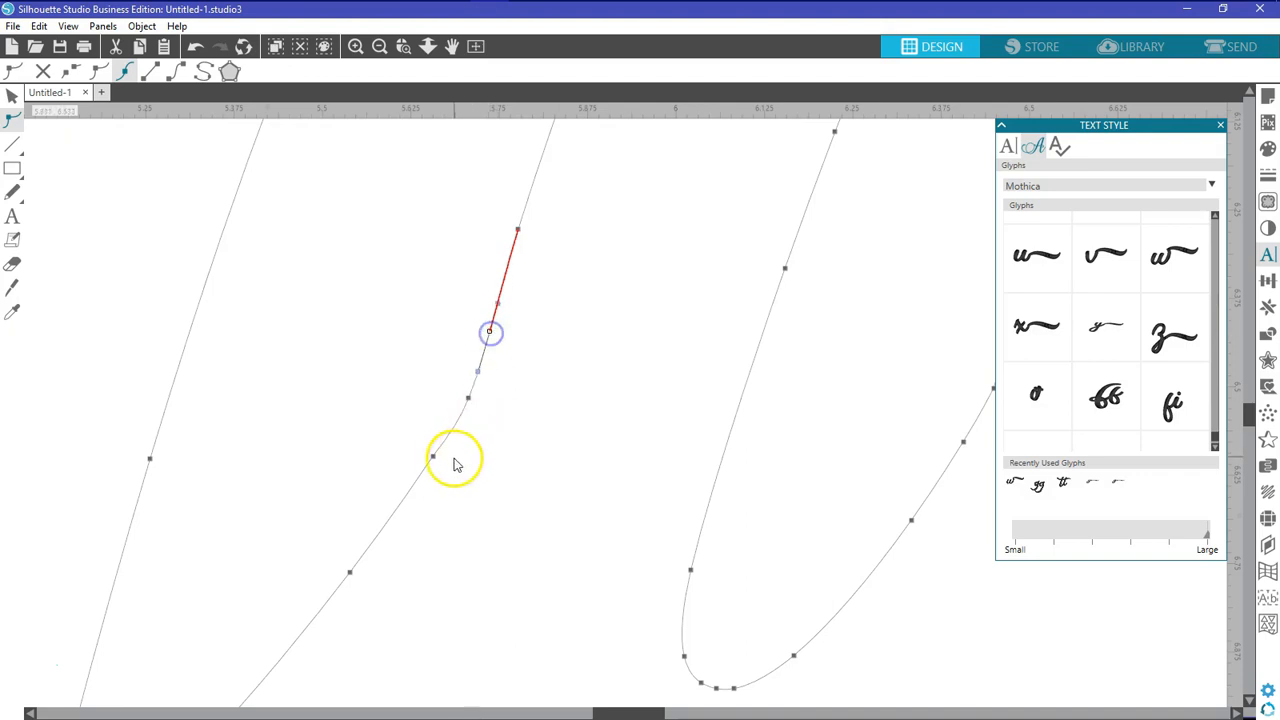
# - Make the flat point below the stem's bend a curve, fine-tune the bend point, and finish editing the points
pyautogui.click(434, 457)
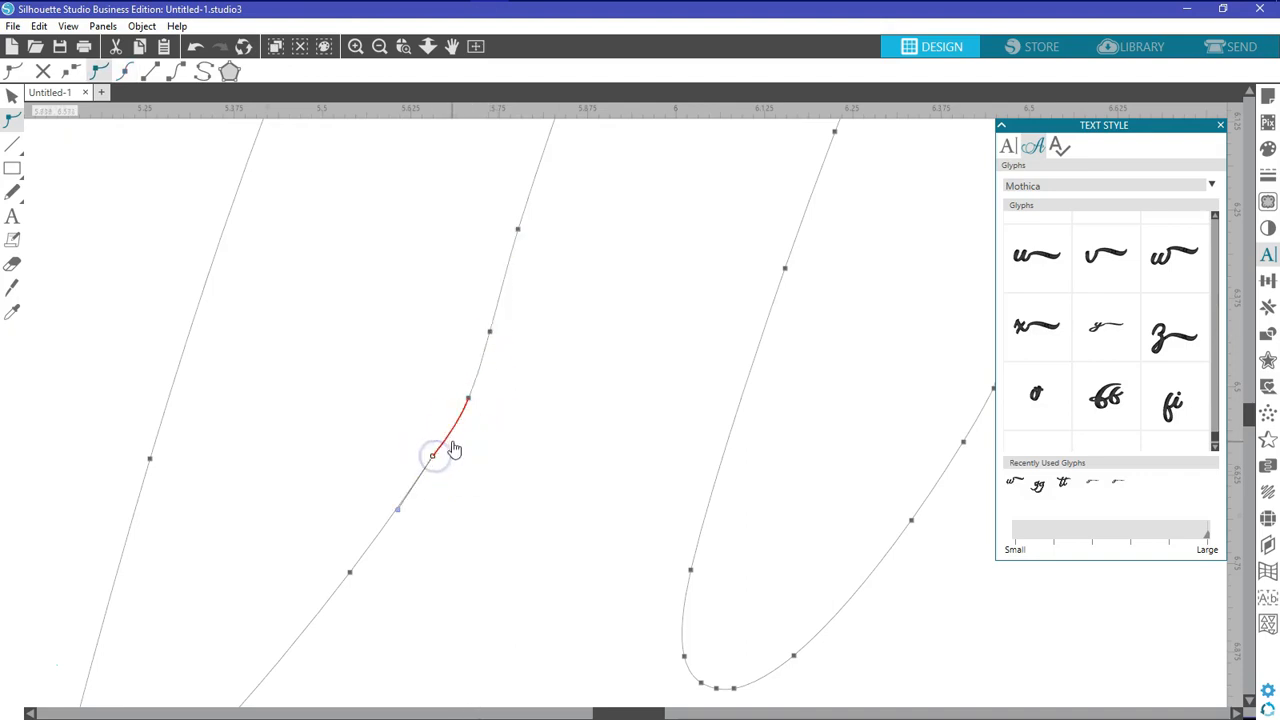
pyautogui.moveTo(432, 456); pyautogui.dragTo(435, 457)
pyautogui.rightClick(433, 457)
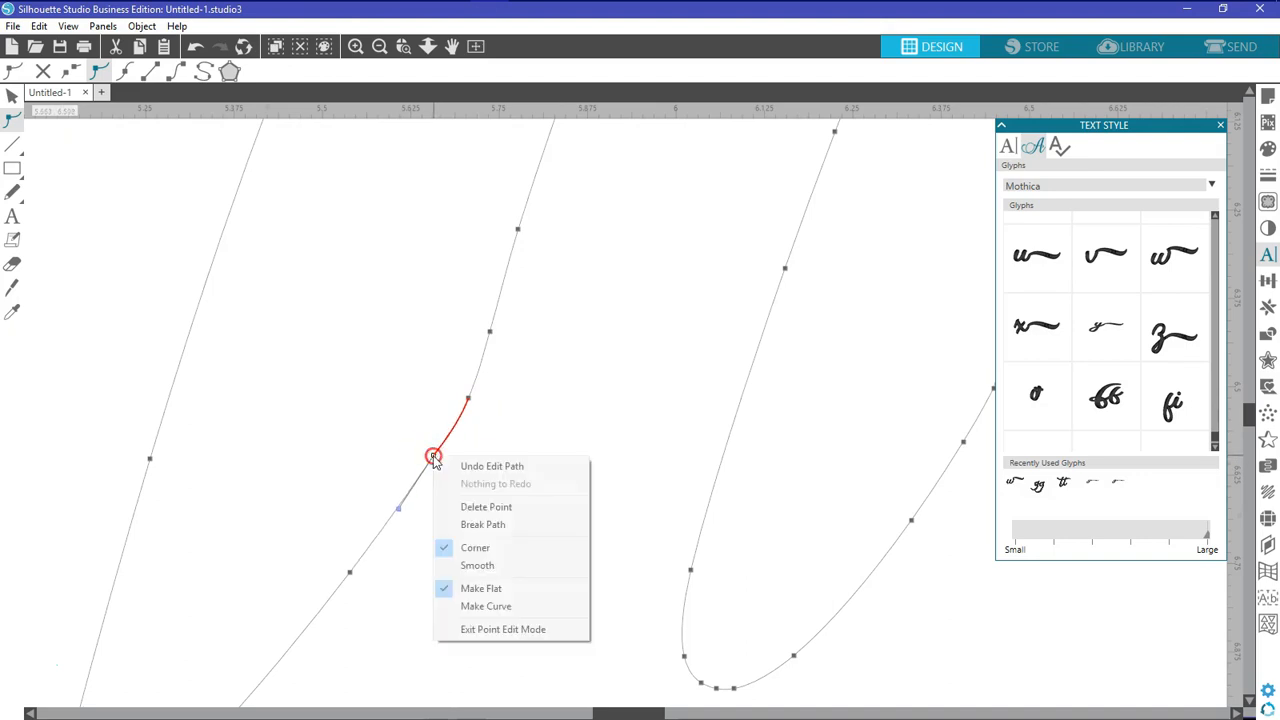
pyautogui.click(468, 605)
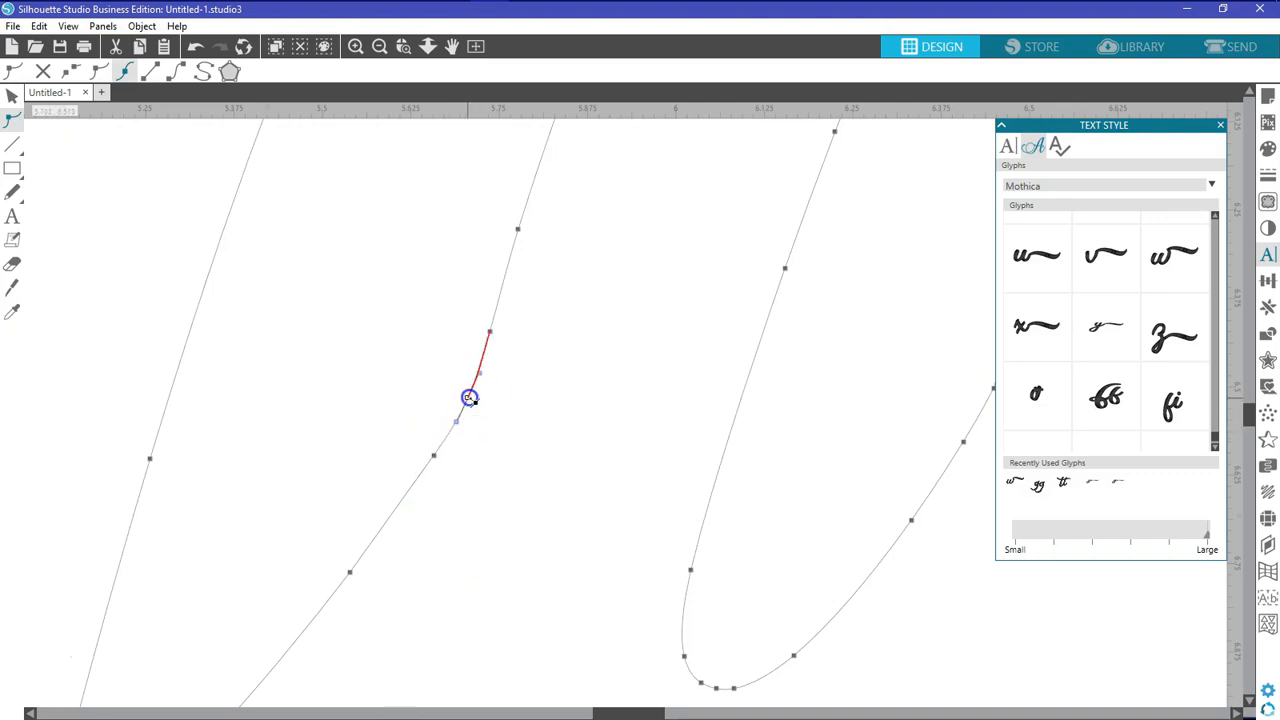
pyautogui.click(510, 450)
# - Review the whole welded name, then examine the outline around the lower part of the M for rough spots
pyautogui.click(475, 46)
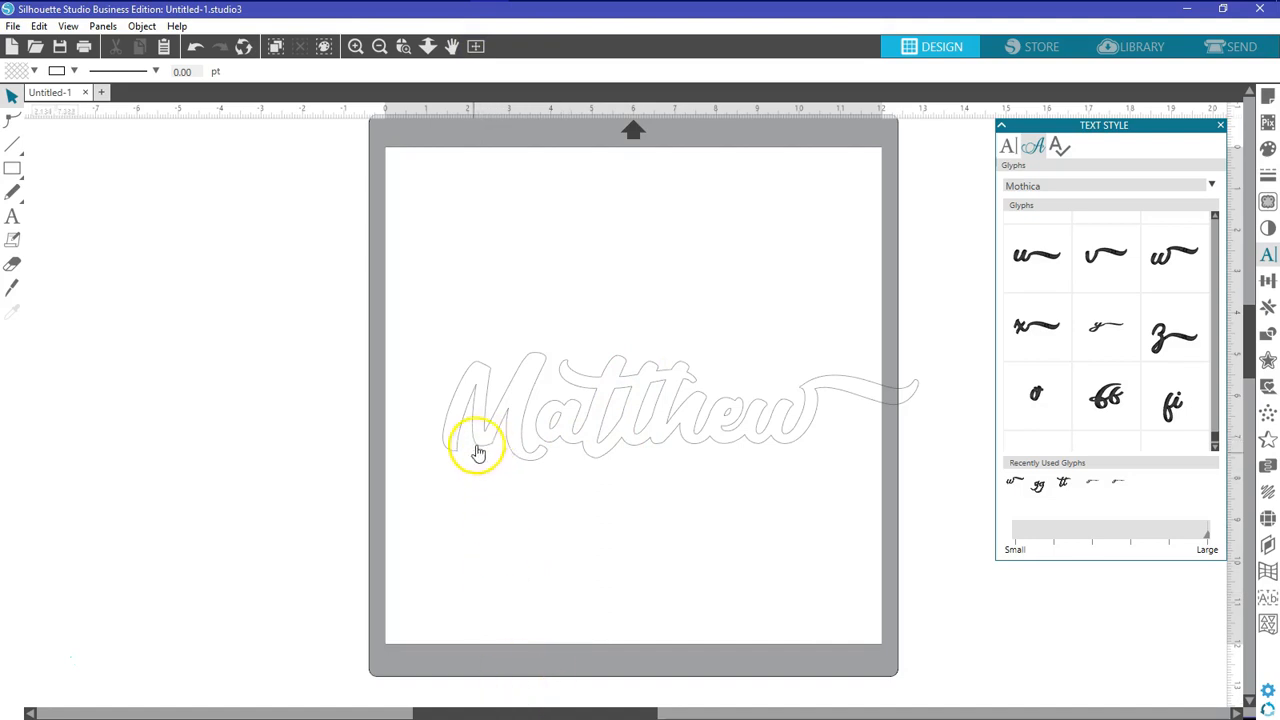
pyautogui.click(355, 47)
pyautogui.click(355, 47)
pyautogui.click(355, 47)
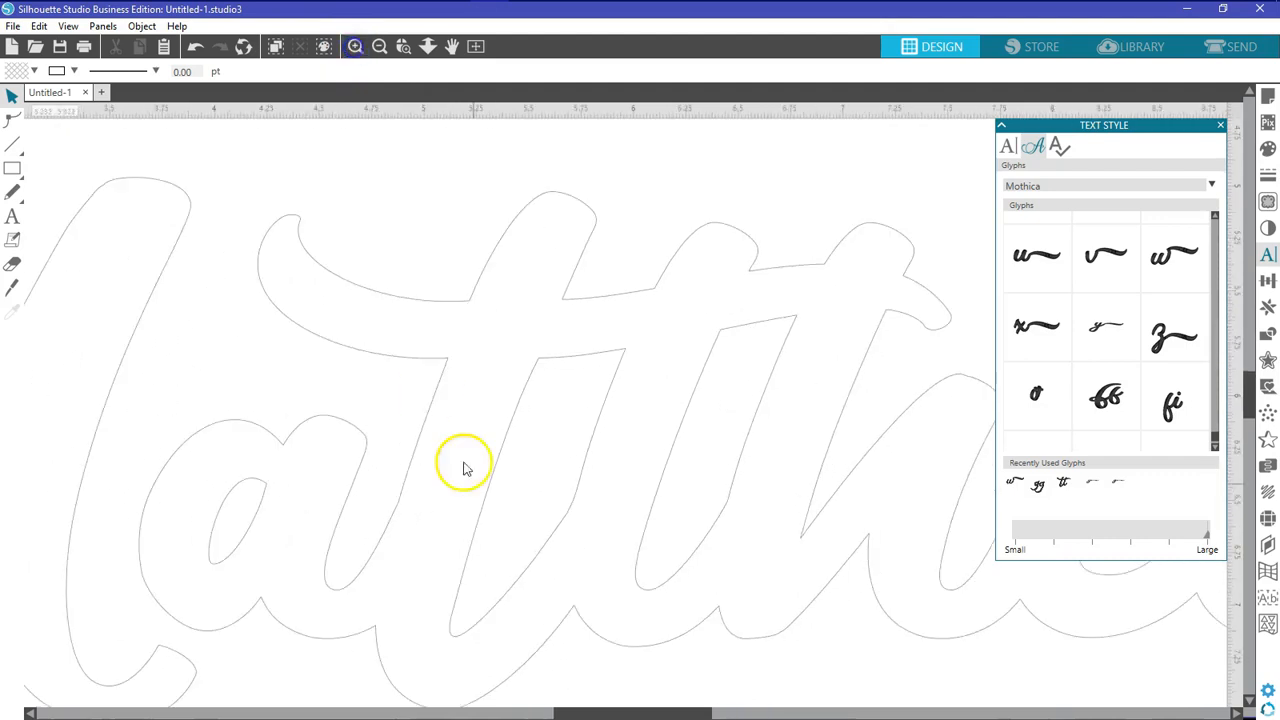
pyautogui.moveTo(598, 712); pyautogui.dragTo(494, 677)
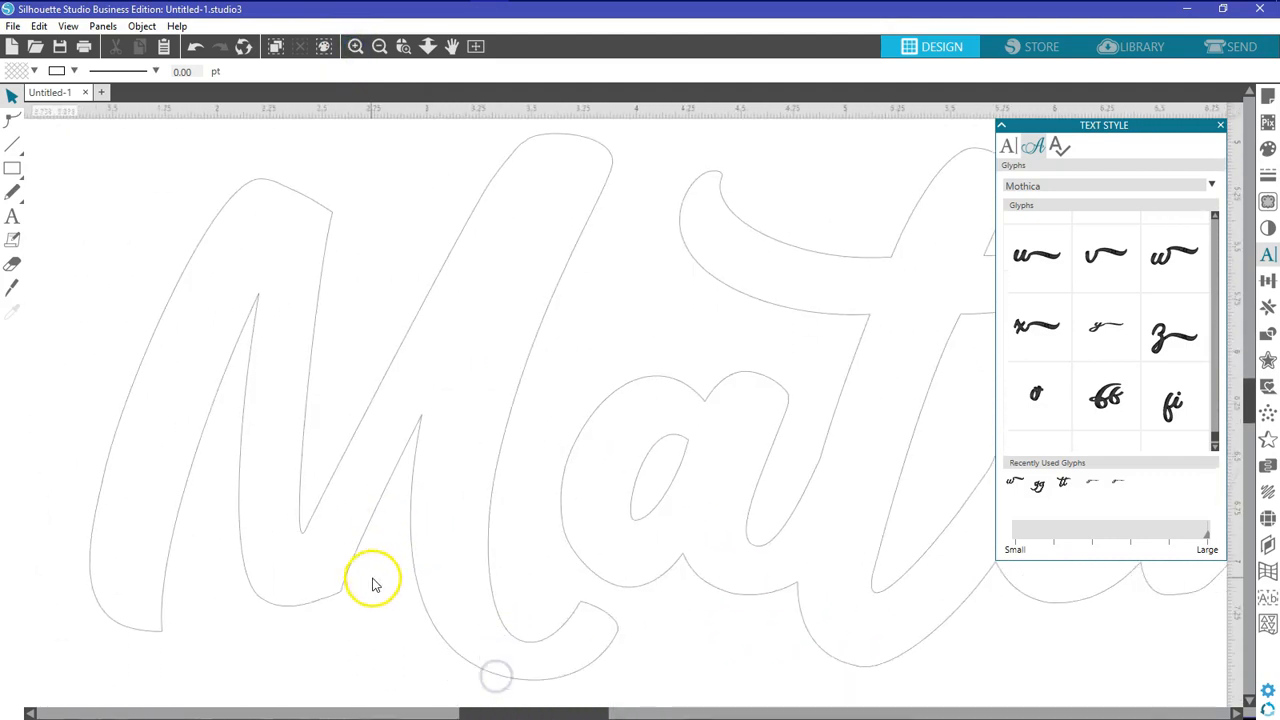
pyautogui.click(356, 47)
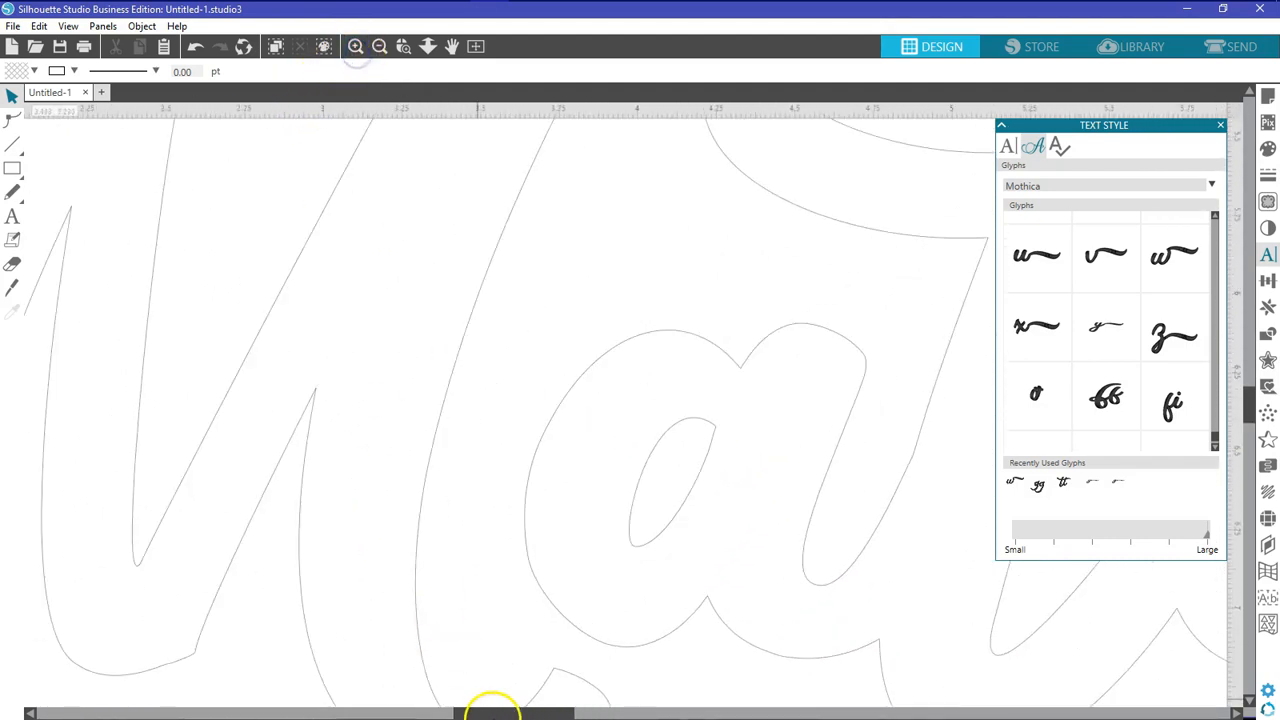
pyautogui.moveTo(490, 712); pyautogui.dragTo(451, 700)
pyautogui.click(356, 47)
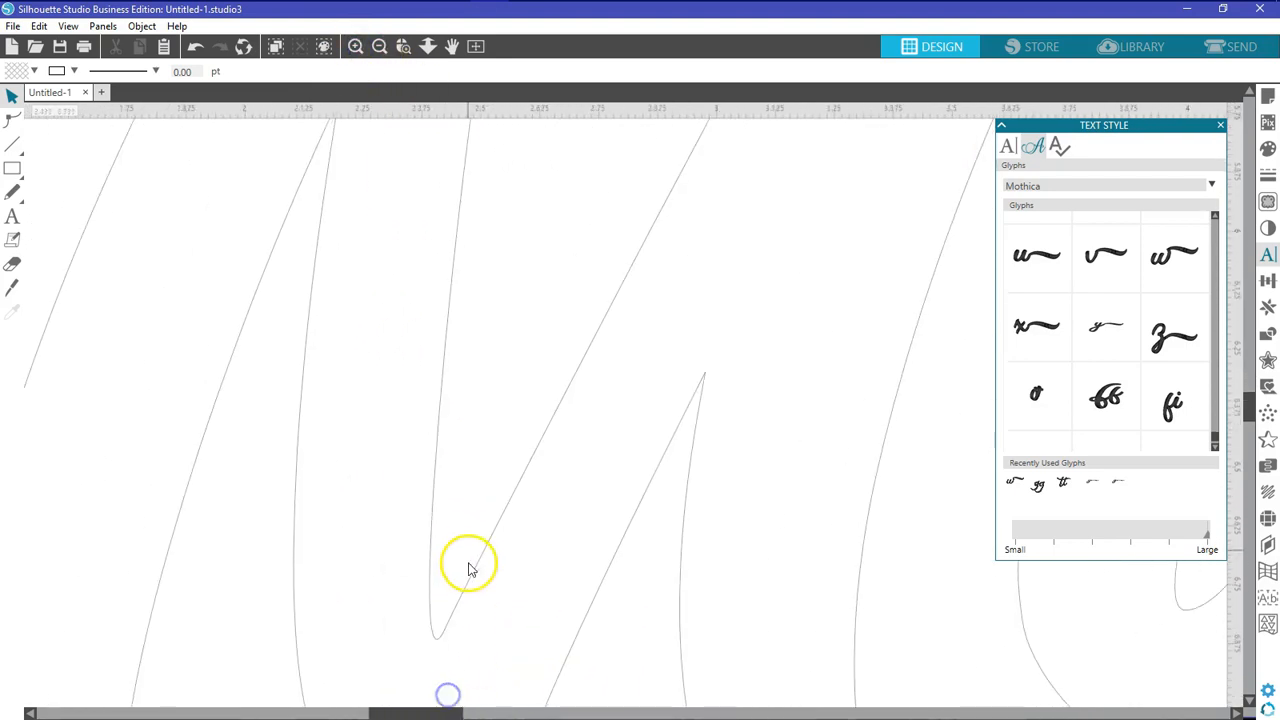
pyautogui.scroll(-5, 461, 549)
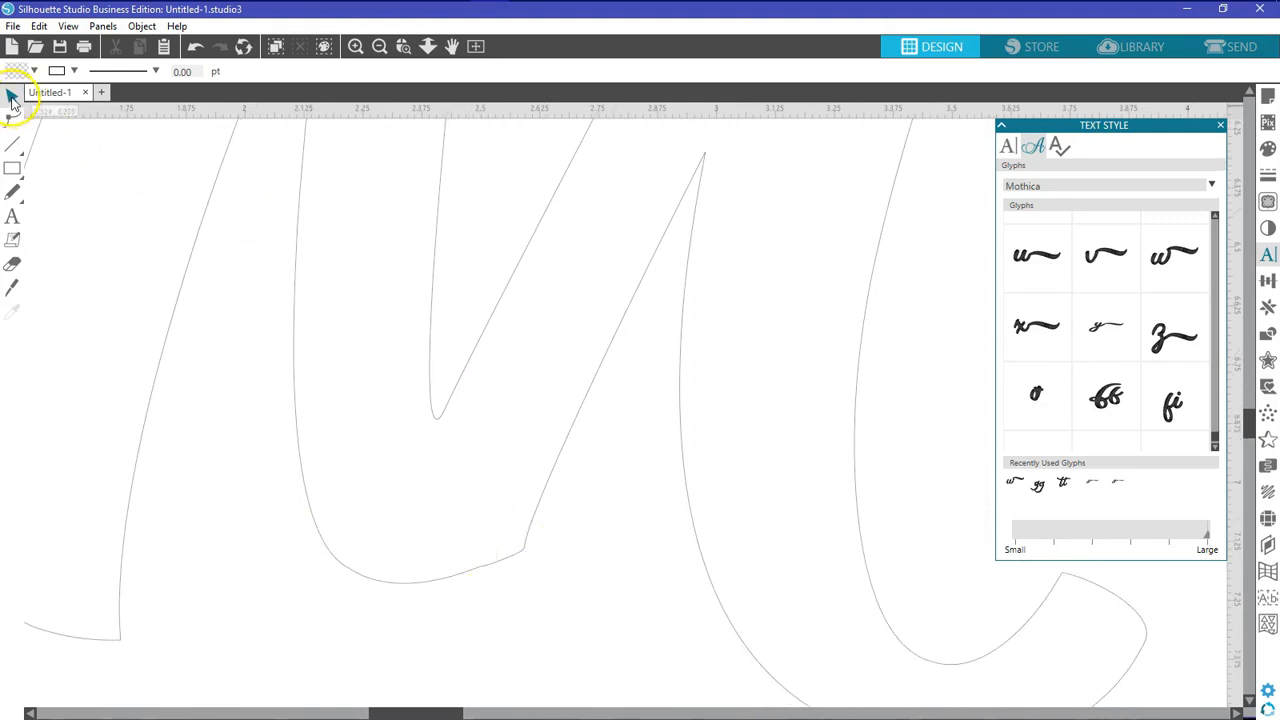
# - Open the lettering for point editing and delete two points at the sharp corner on the M's lower edge
pyautogui.click(12, 120)
pyautogui.click(491, 568)
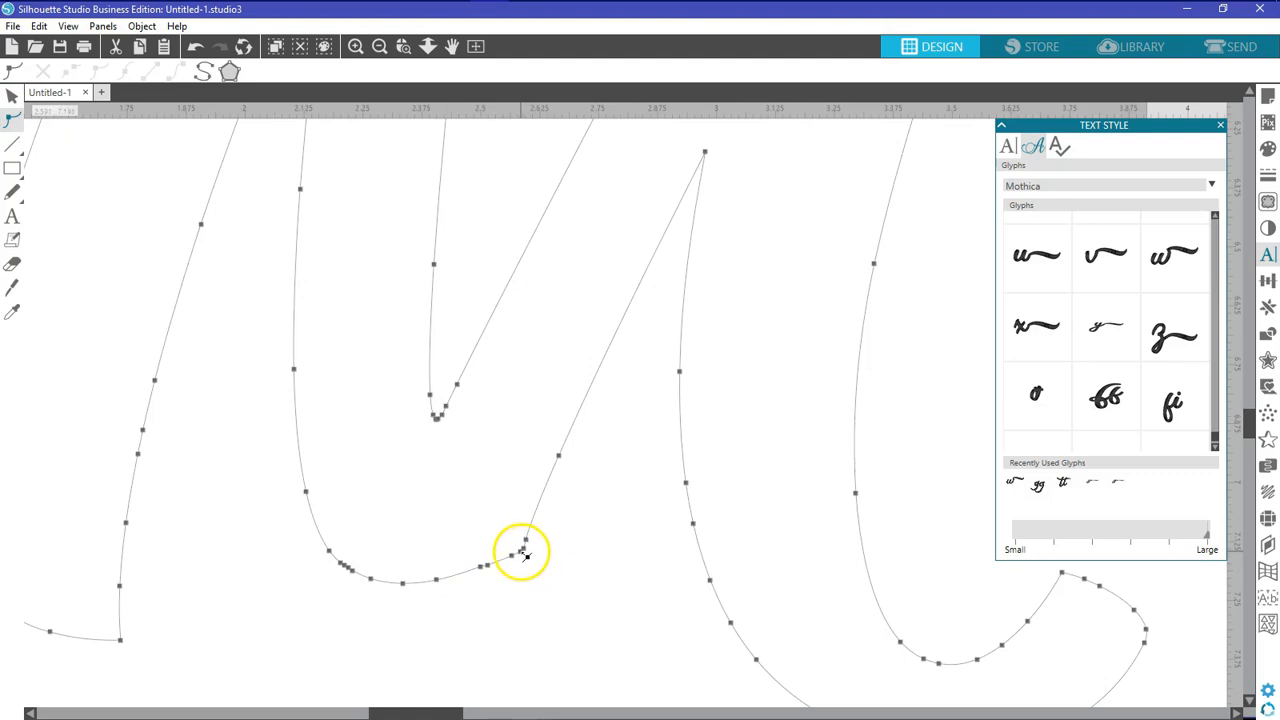
pyautogui.rightClick(522, 553)
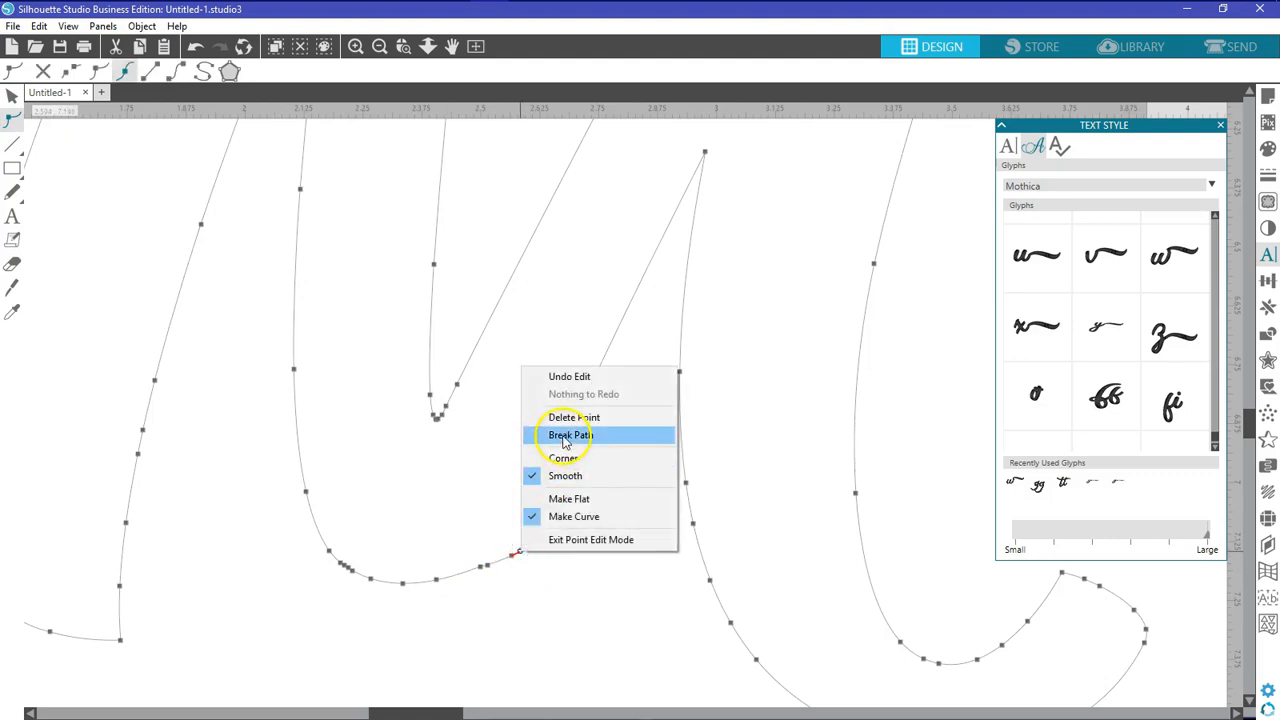
pyautogui.click(573, 416)
pyautogui.rightClick(529, 552)
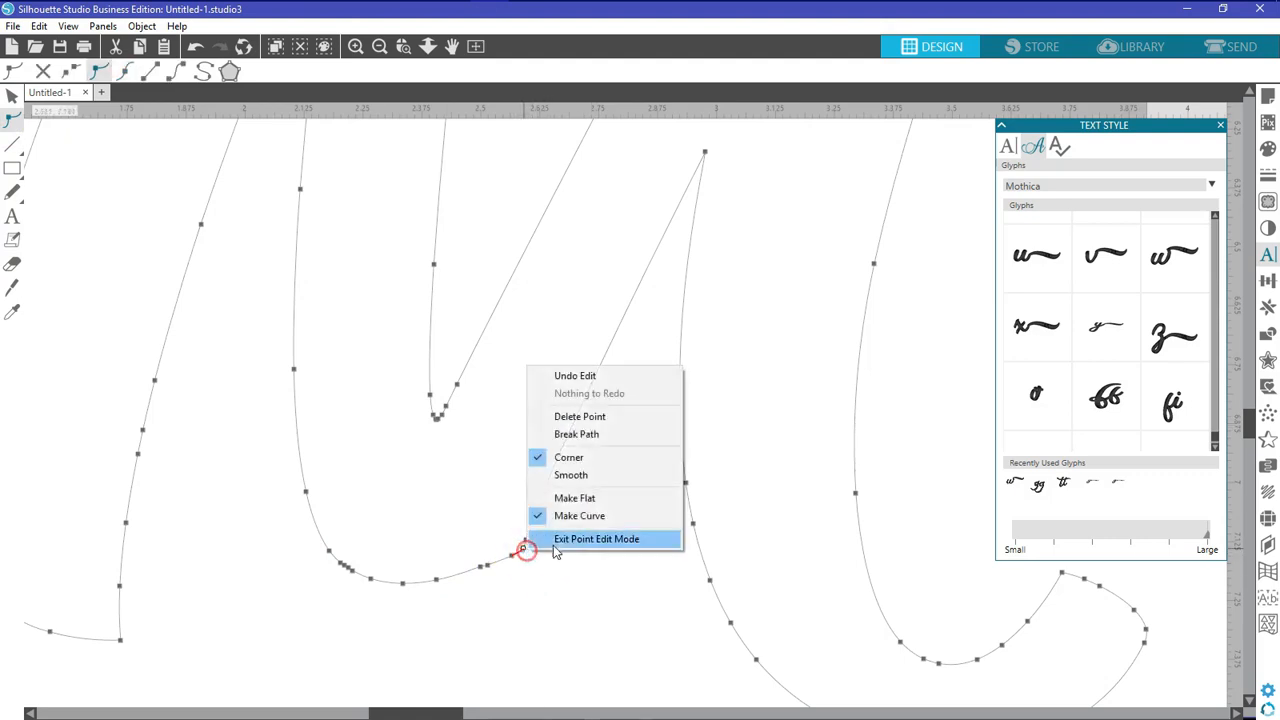
pyautogui.click(577, 418)
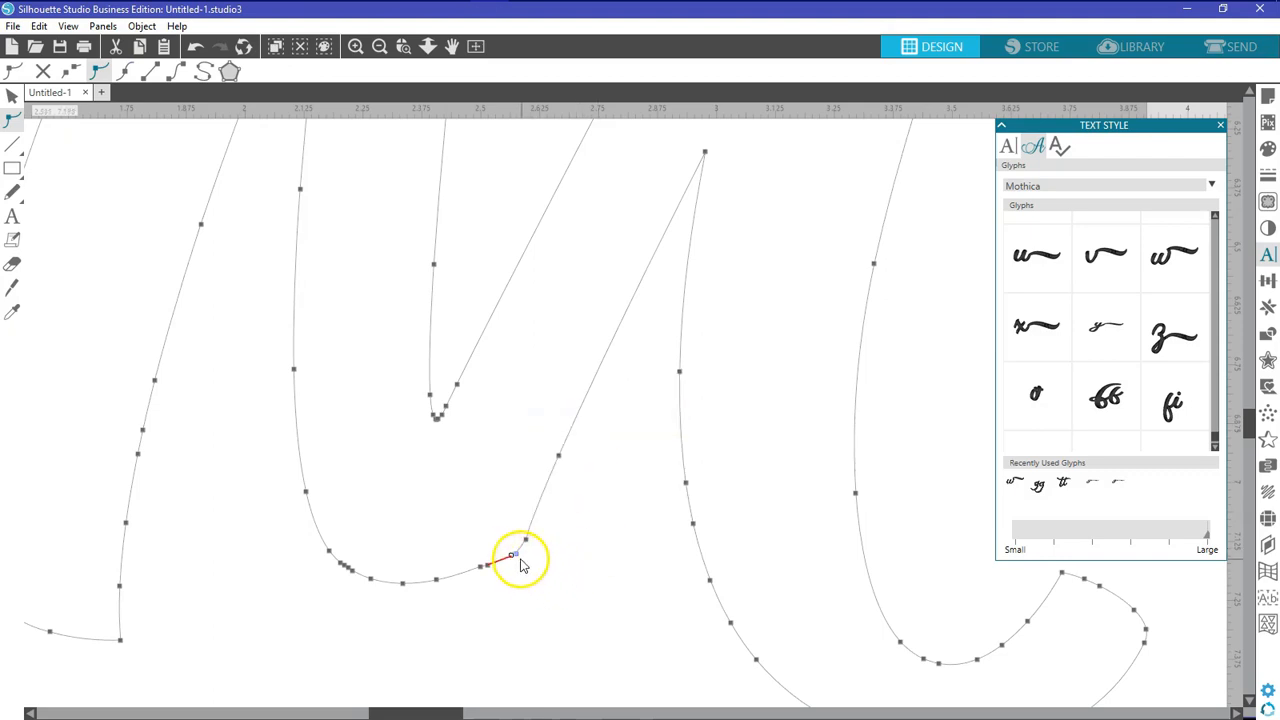
# - Make the remaining point at the M's lower corner a curve and delete the point just above it
pyautogui.rightClick(513, 557)
pyautogui.click(553, 521)
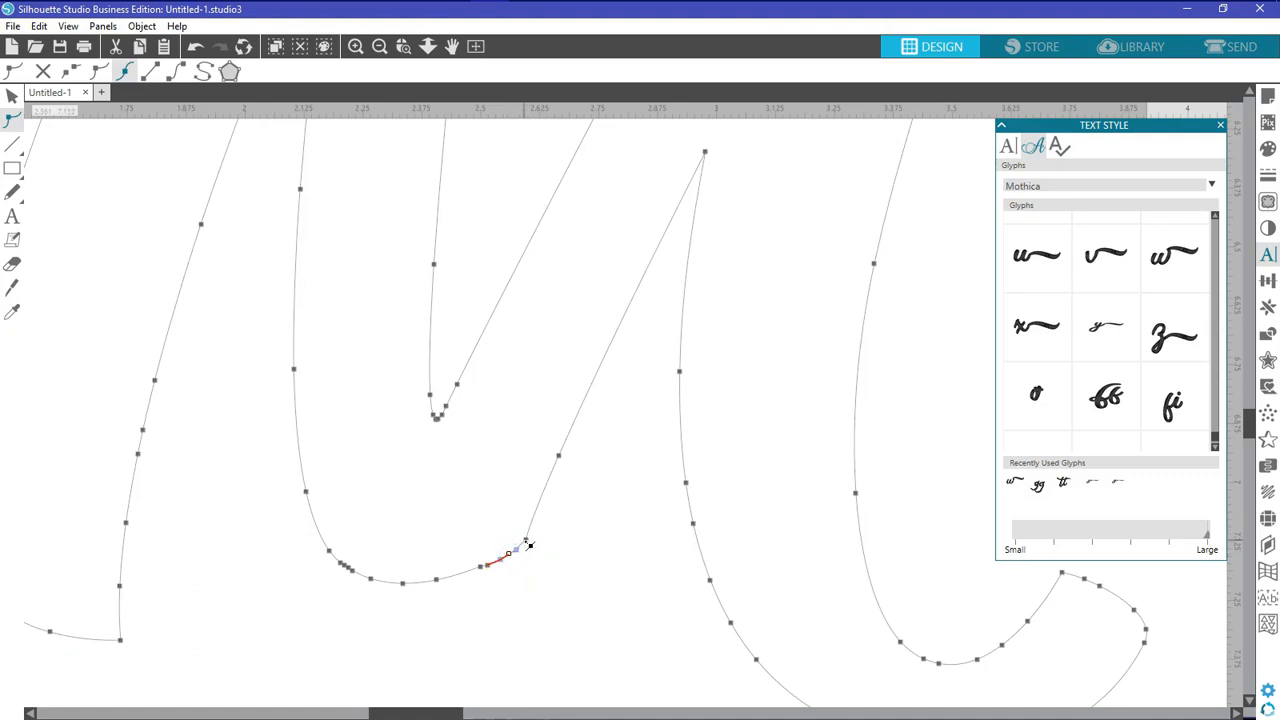
pyautogui.rightClick(527, 545)
pyautogui.click(576, 405)
# - Delete two of the crowded points on the rounded bottom of the M's inner stroke, on its left side
pyautogui.rightClick(350, 568)
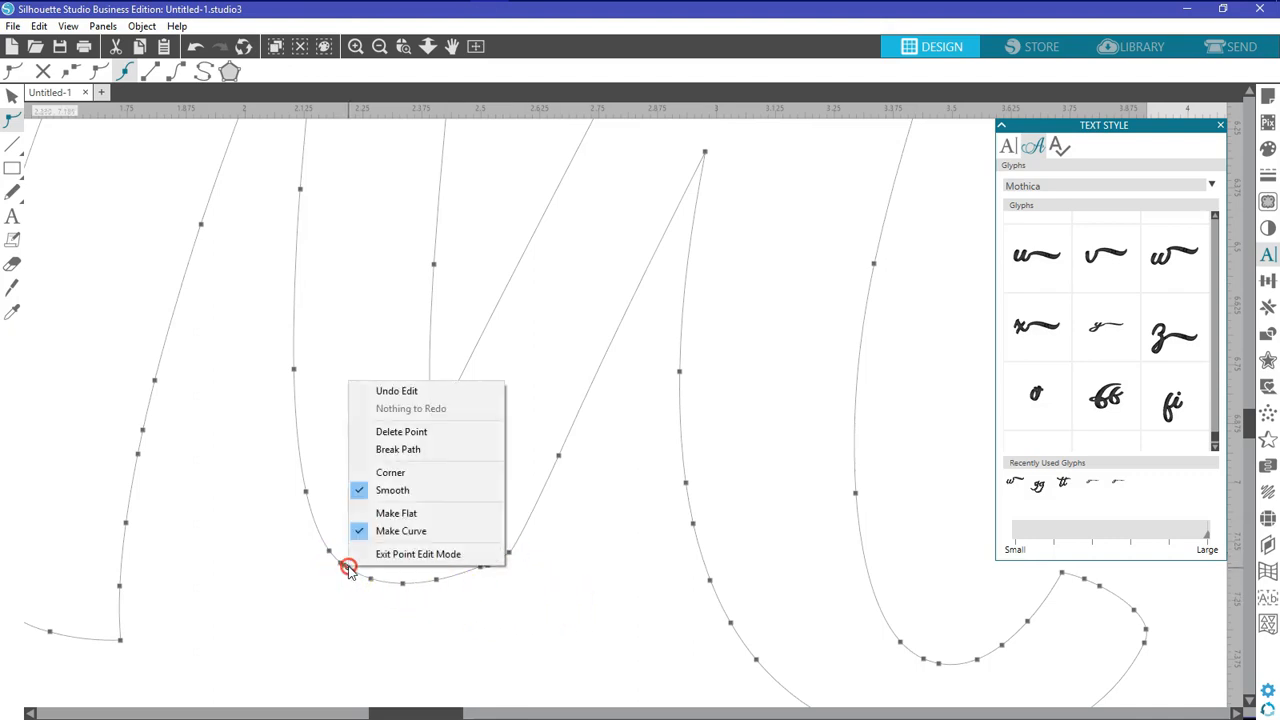
pyautogui.click(411, 439)
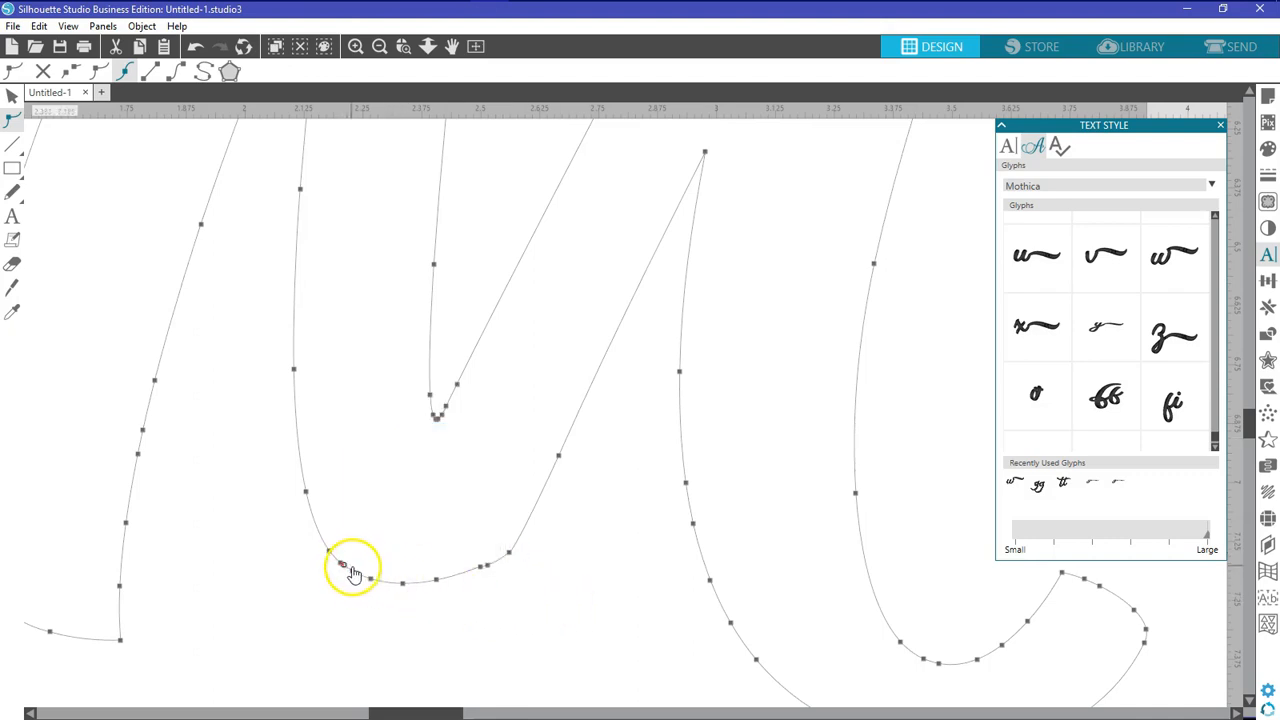
pyautogui.rightClick(345, 567)
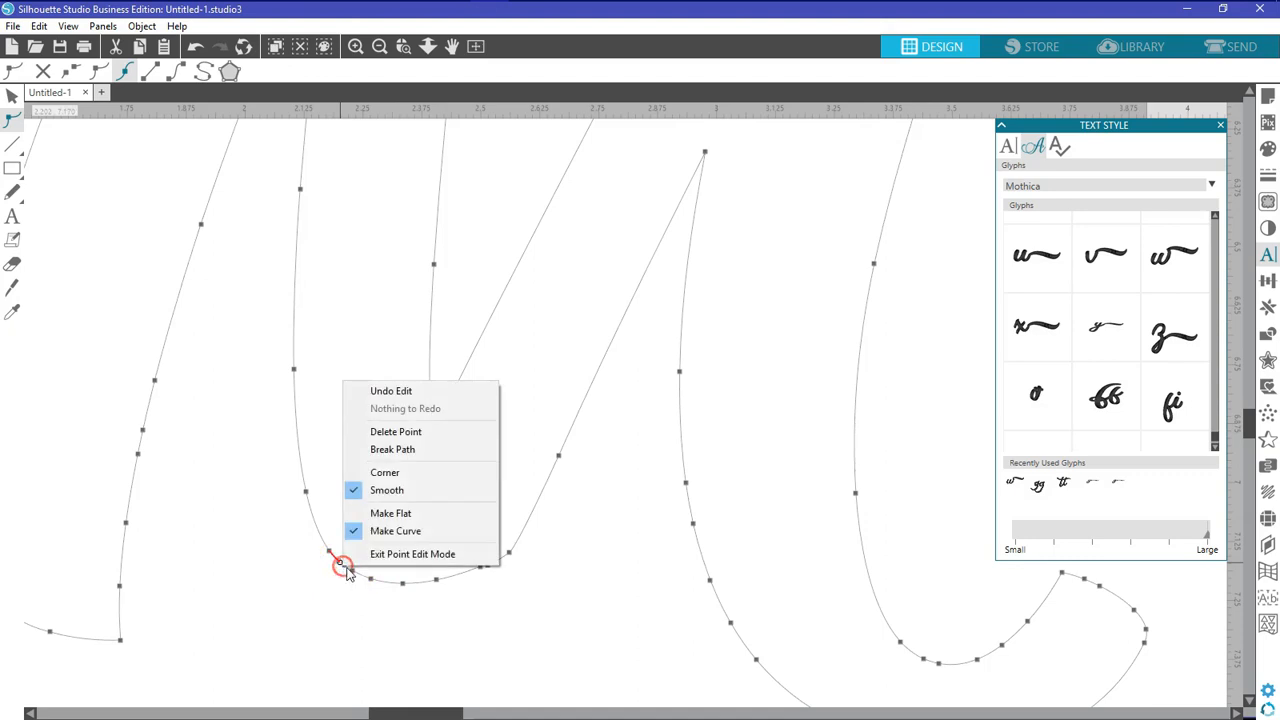
pyautogui.click(388, 432)
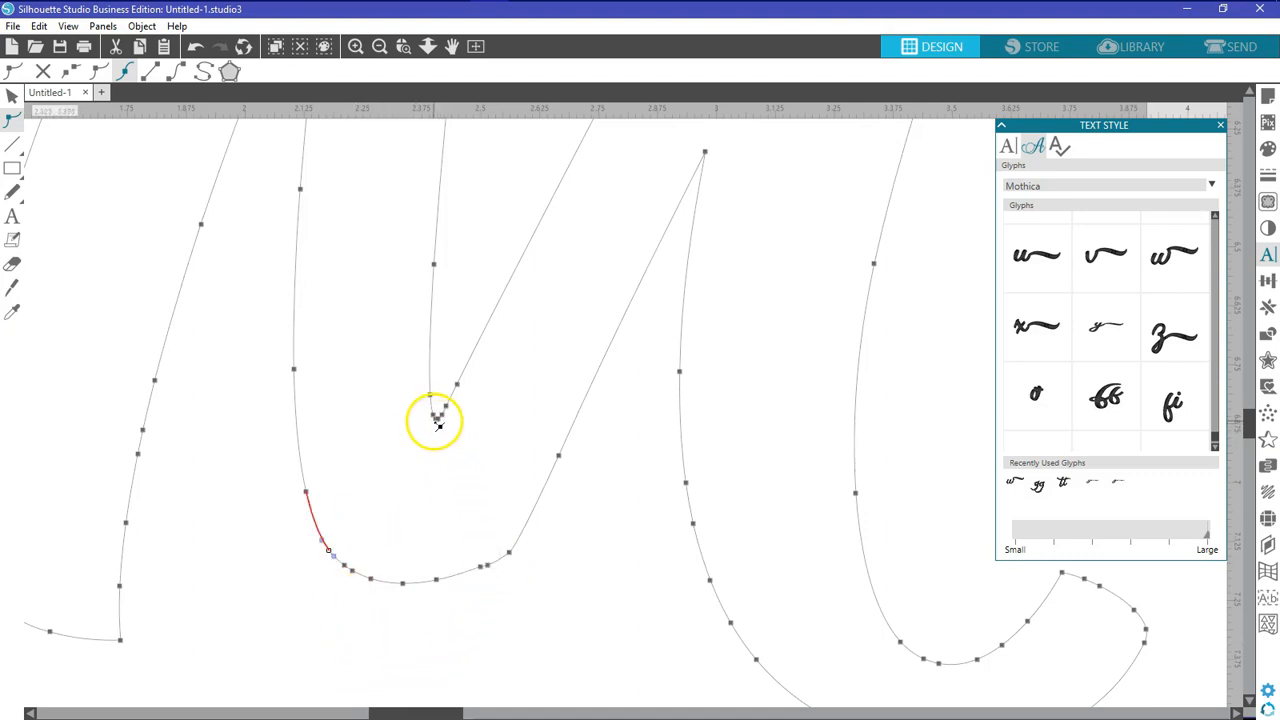
# - Delete two of the clustered points at the narrow tip of the M's inner V
pyautogui.rightClick(440, 420)
pyautogui.click(469, 468)
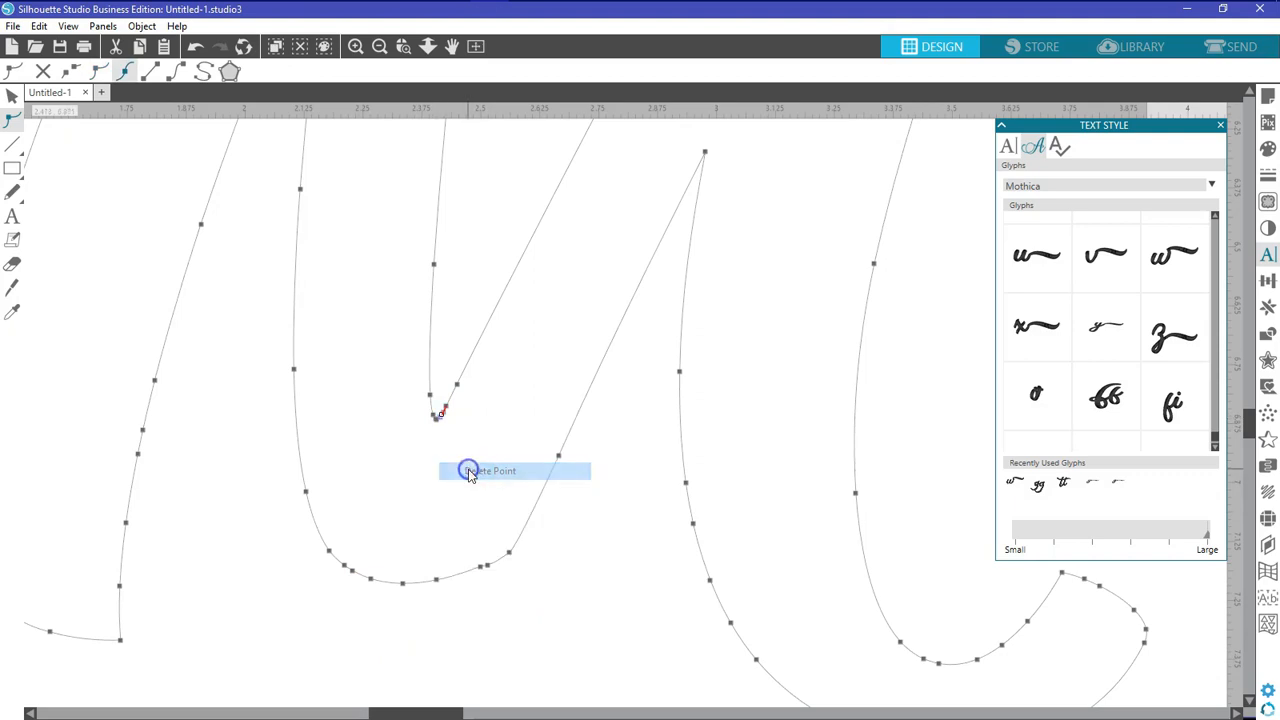
pyautogui.rightClick(440, 420)
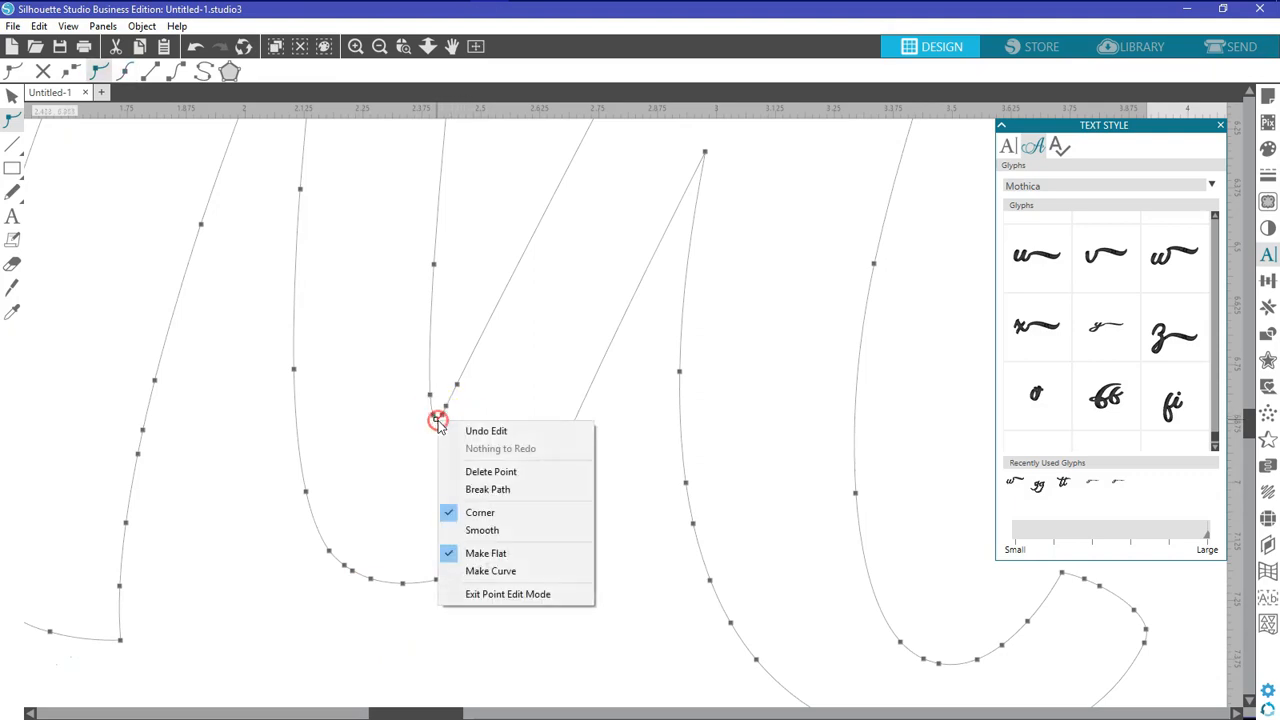
pyautogui.click(478, 473)
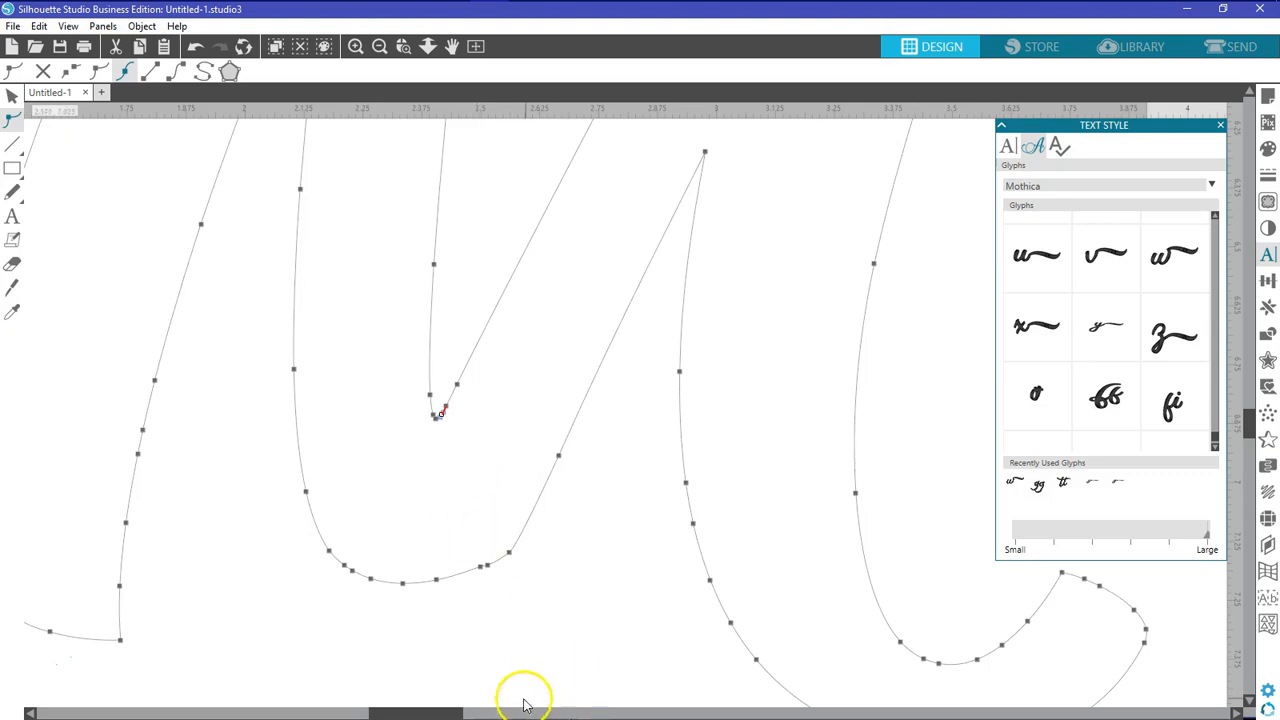
# - Leave point editing on the M and open the lettering for point editing at the w's flourish junction
pyautogui.click(476, 52)
pyautogui.click(457, 517)
pyautogui.moveTo(560, 714); pyautogui.dragTo(638, 714)
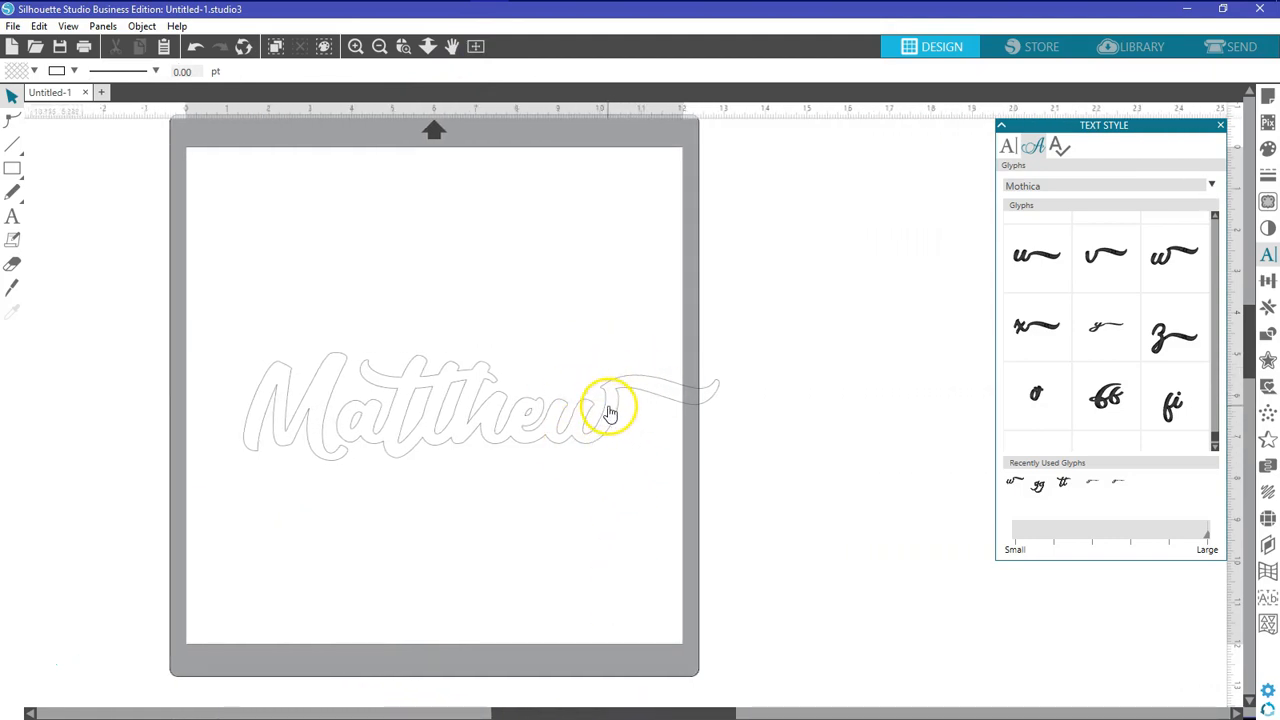
pyautogui.click(354, 47)
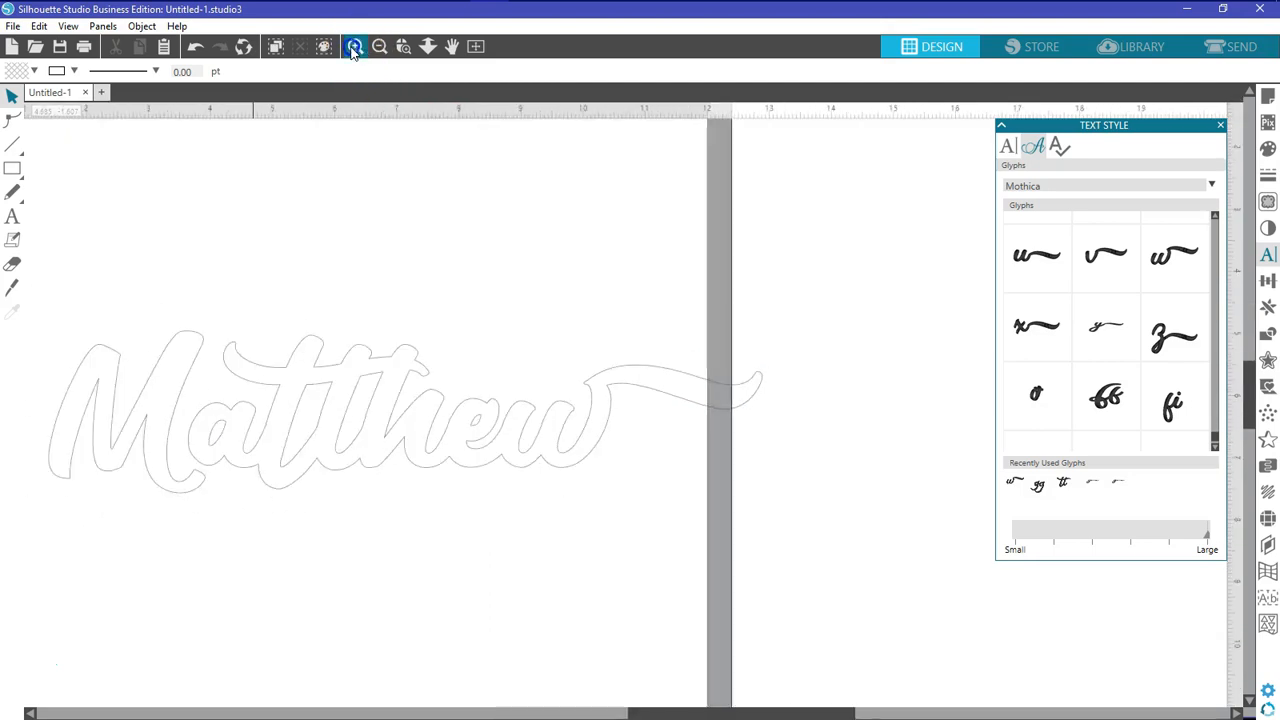
pyautogui.click(354, 47)
pyautogui.click(354, 47)
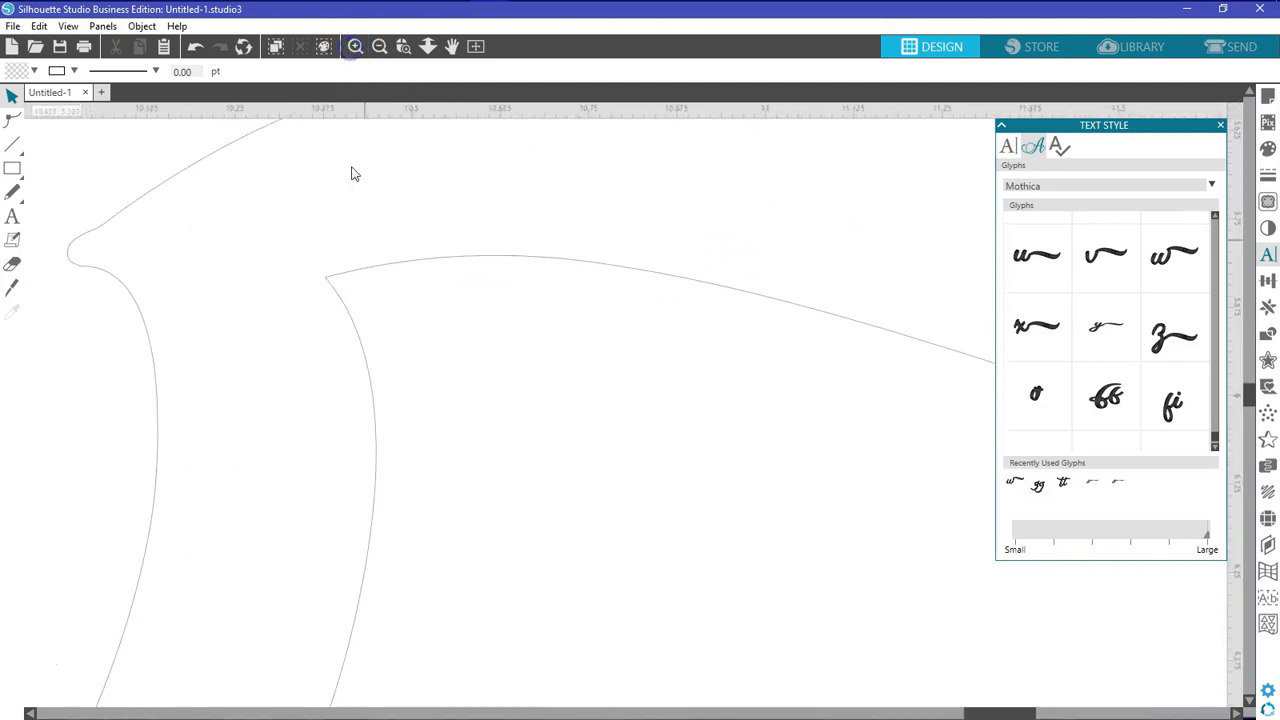
pyautogui.moveTo(995, 712); pyautogui.dragTo(955, 712)
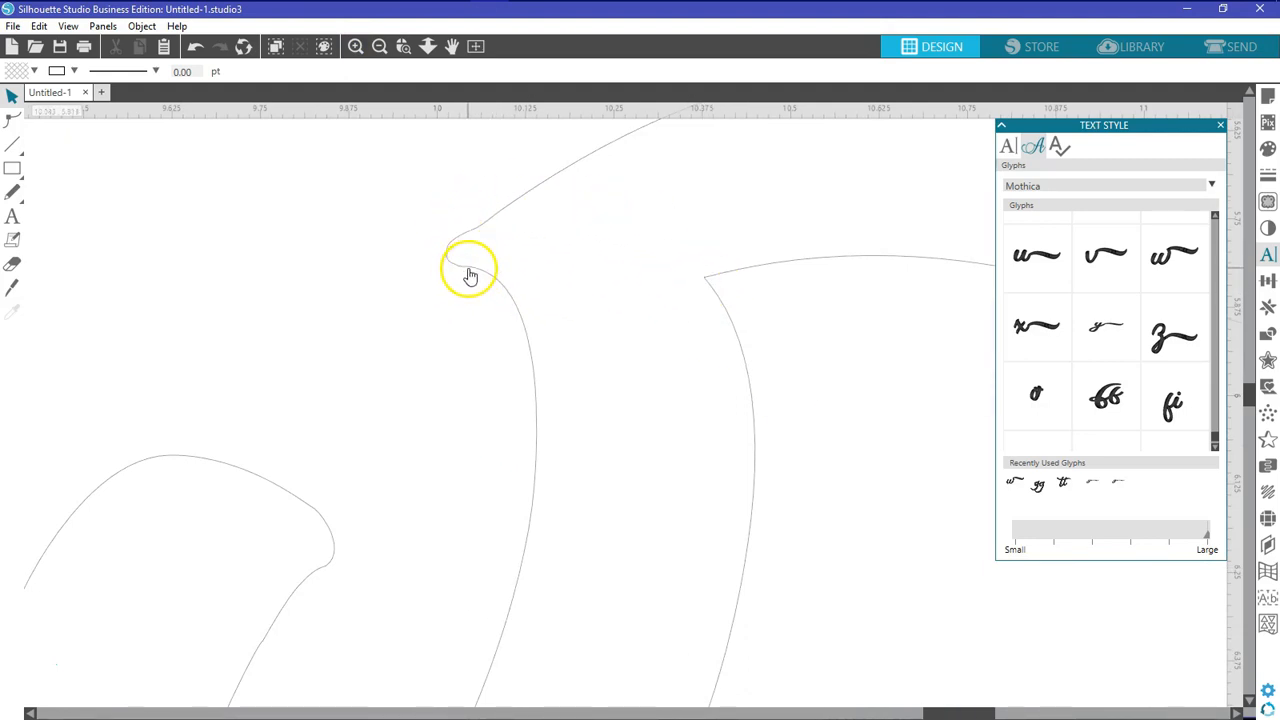
pyautogui.click(354, 46)
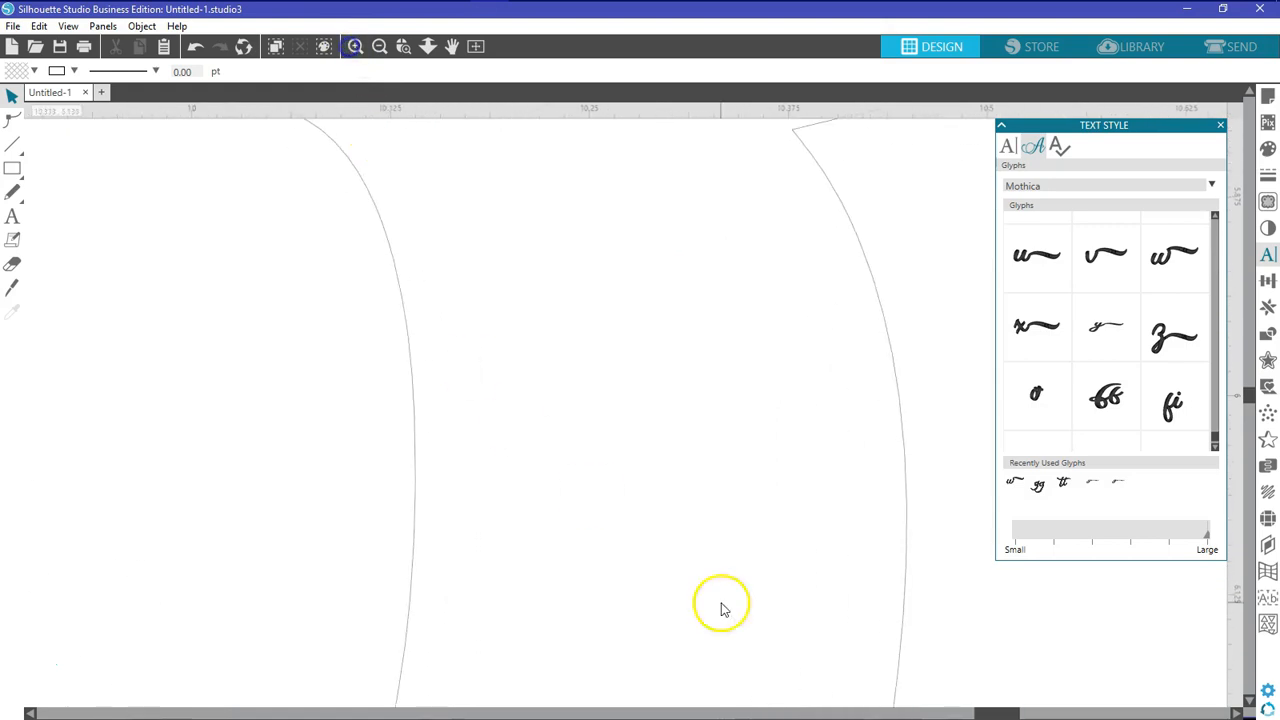
pyautogui.scroll(5, 509, 474)
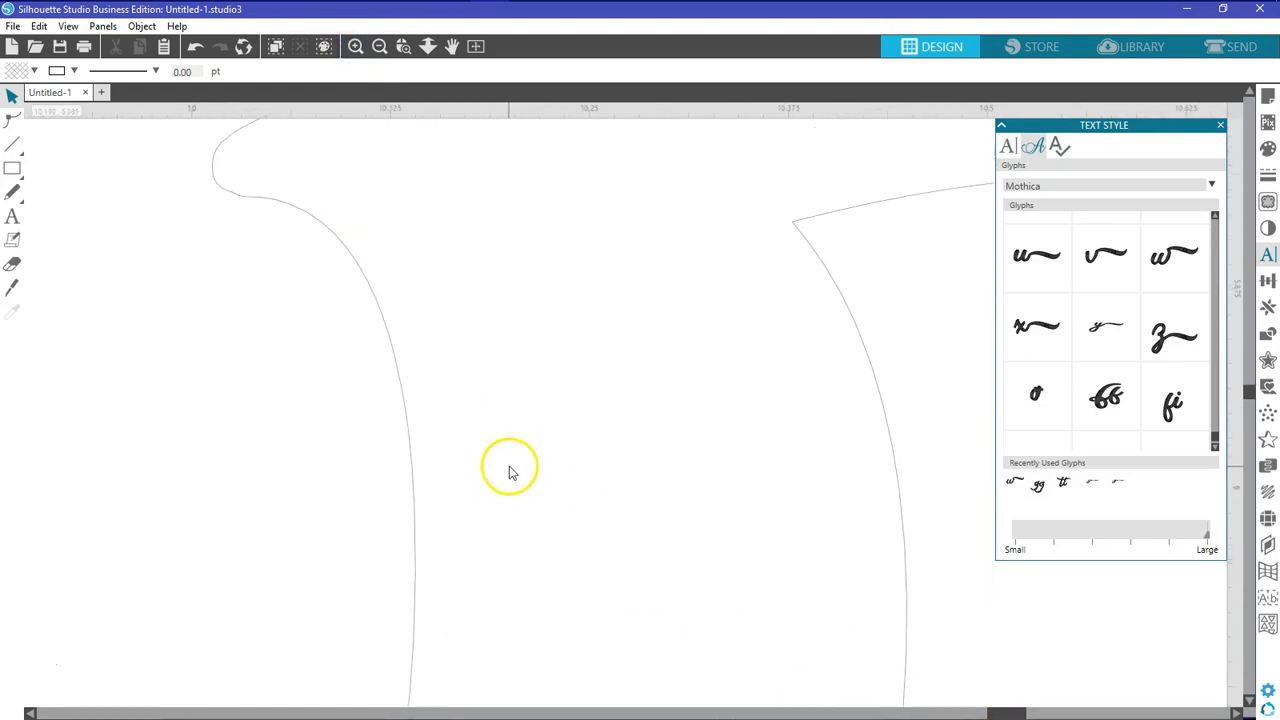
pyautogui.scroll(2, 509, 474)
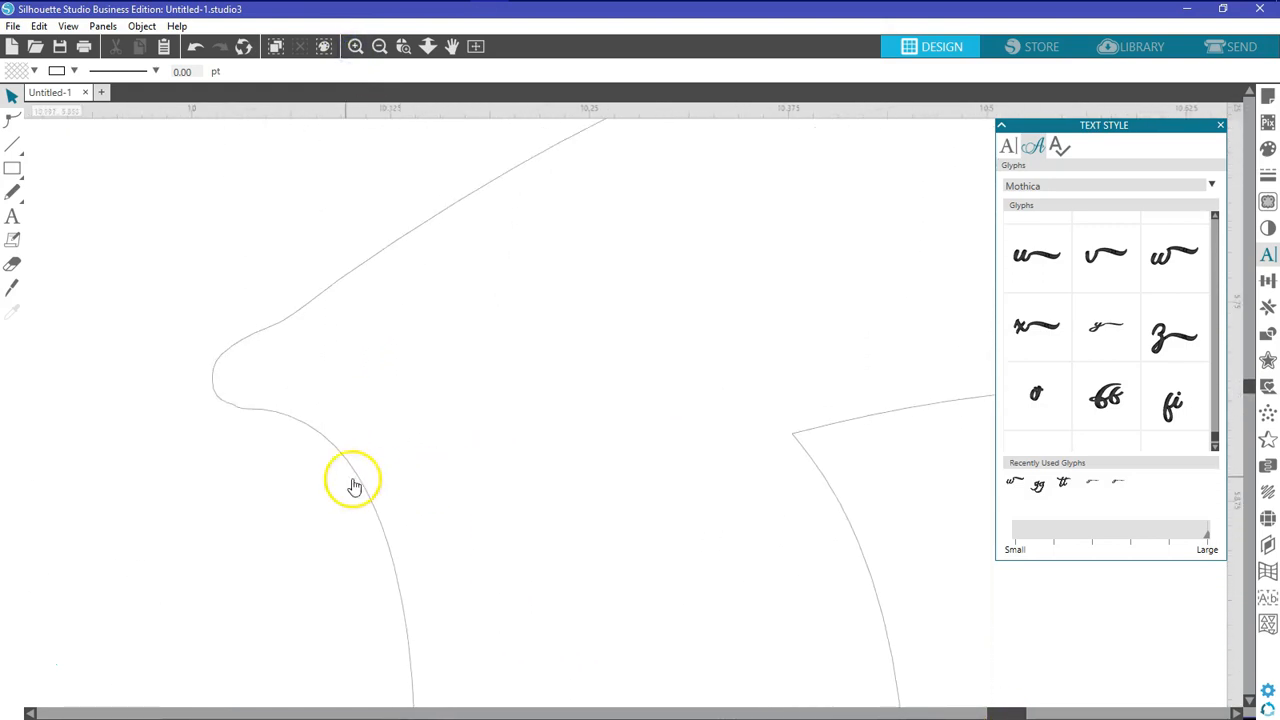
pyautogui.click(248, 413)
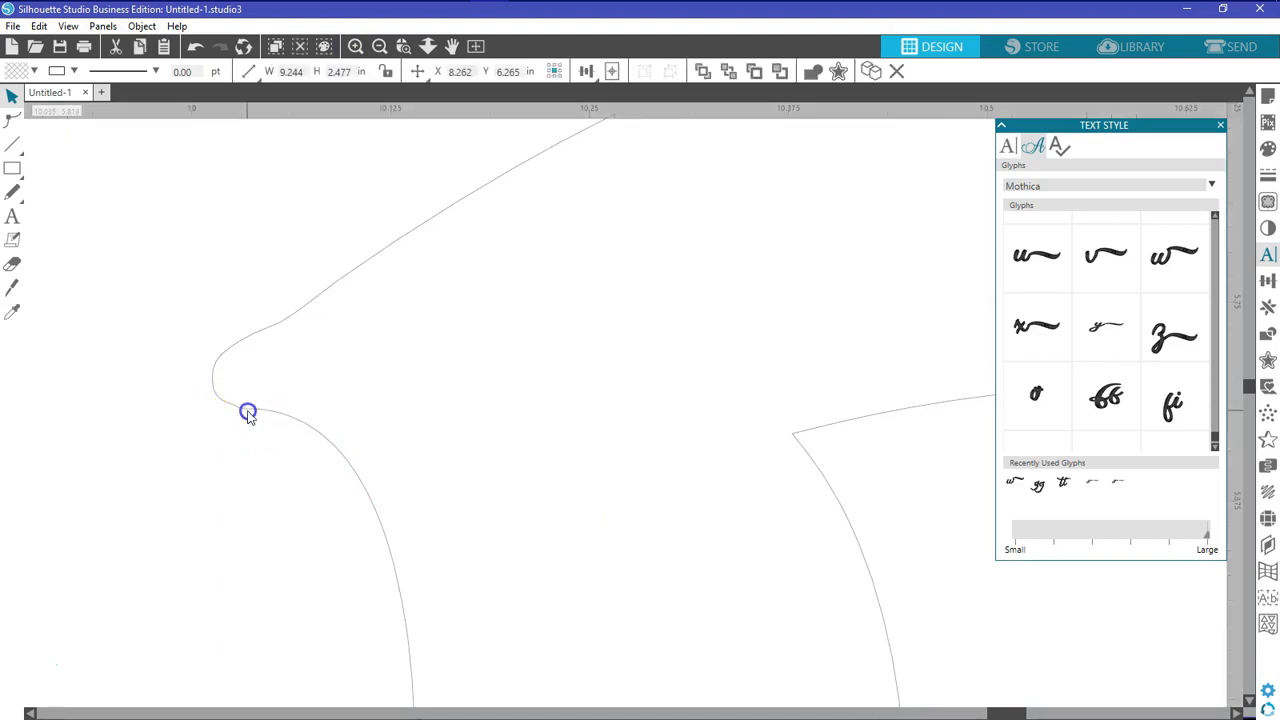
pyautogui.click(12, 117)
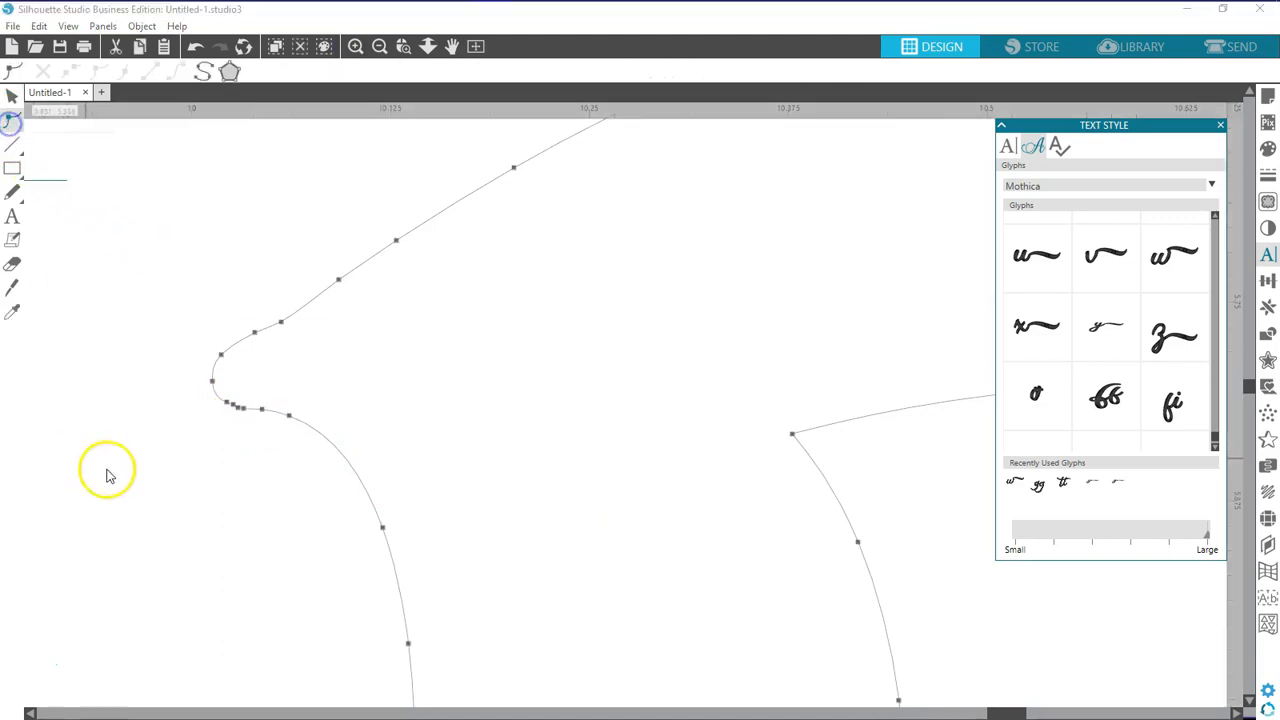
# - Delete two of the clustered points on the underside of the small rounded tip where the w's flourish begins, and finish point editing
pyautogui.rightClick(240, 408)
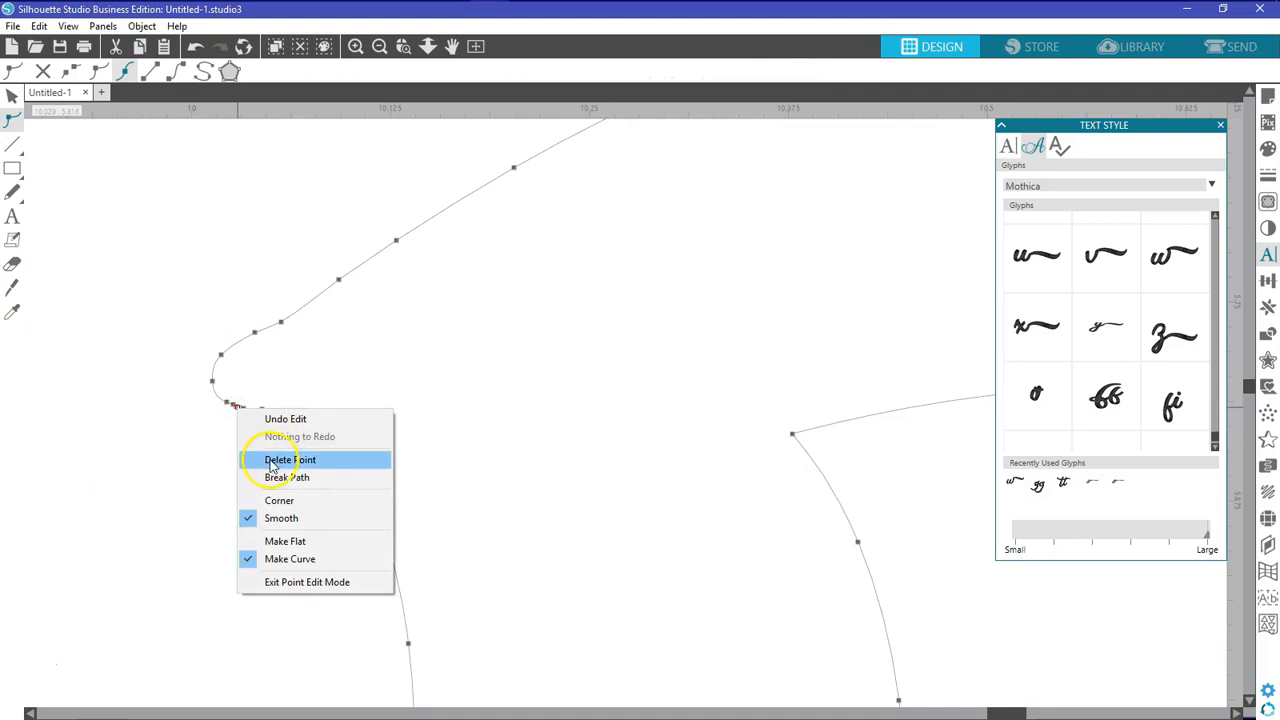
pyautogui.click(273, 460)
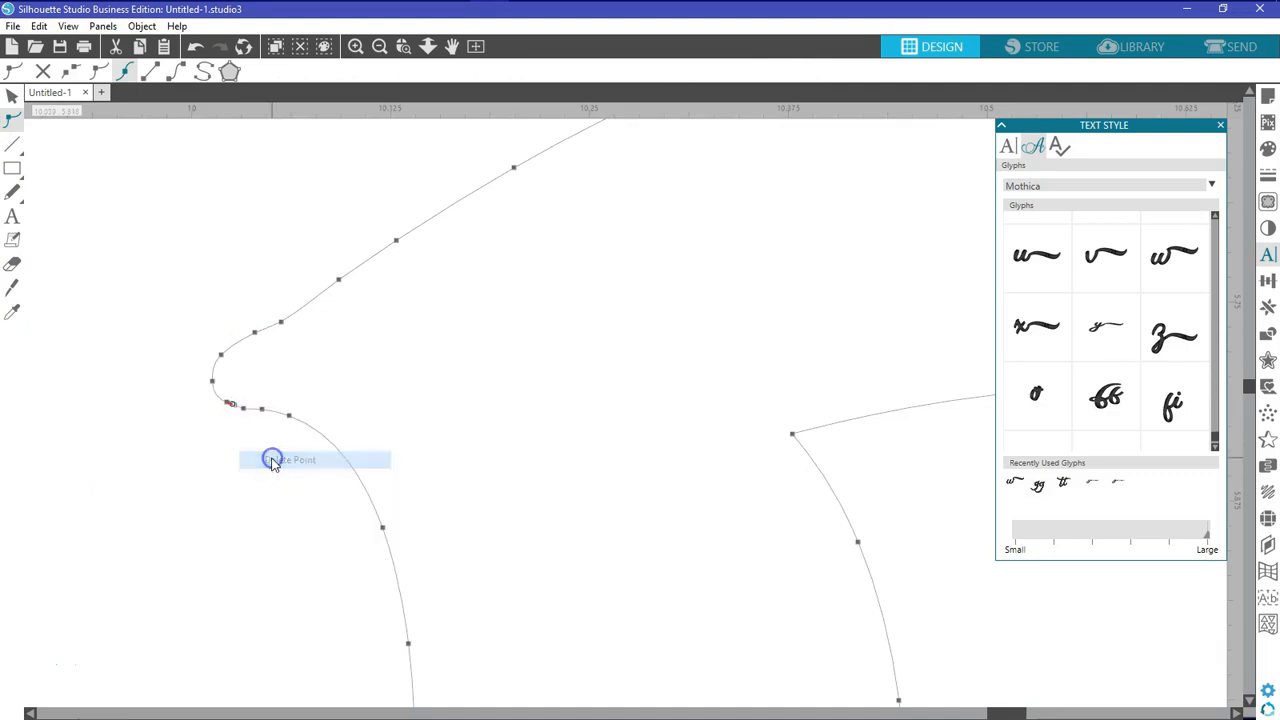
pyautogui.rightClick(247, 411)
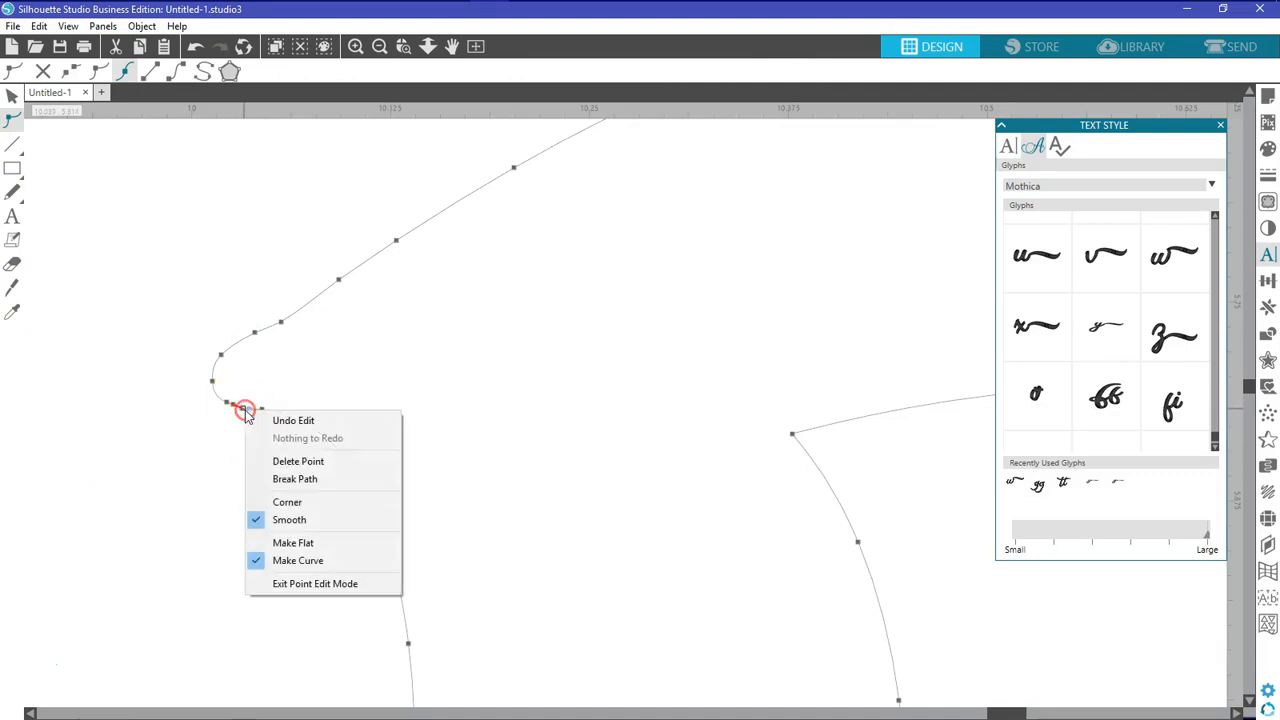
pyautogui.click(280, 460)
pyautogui.click(224, 472)
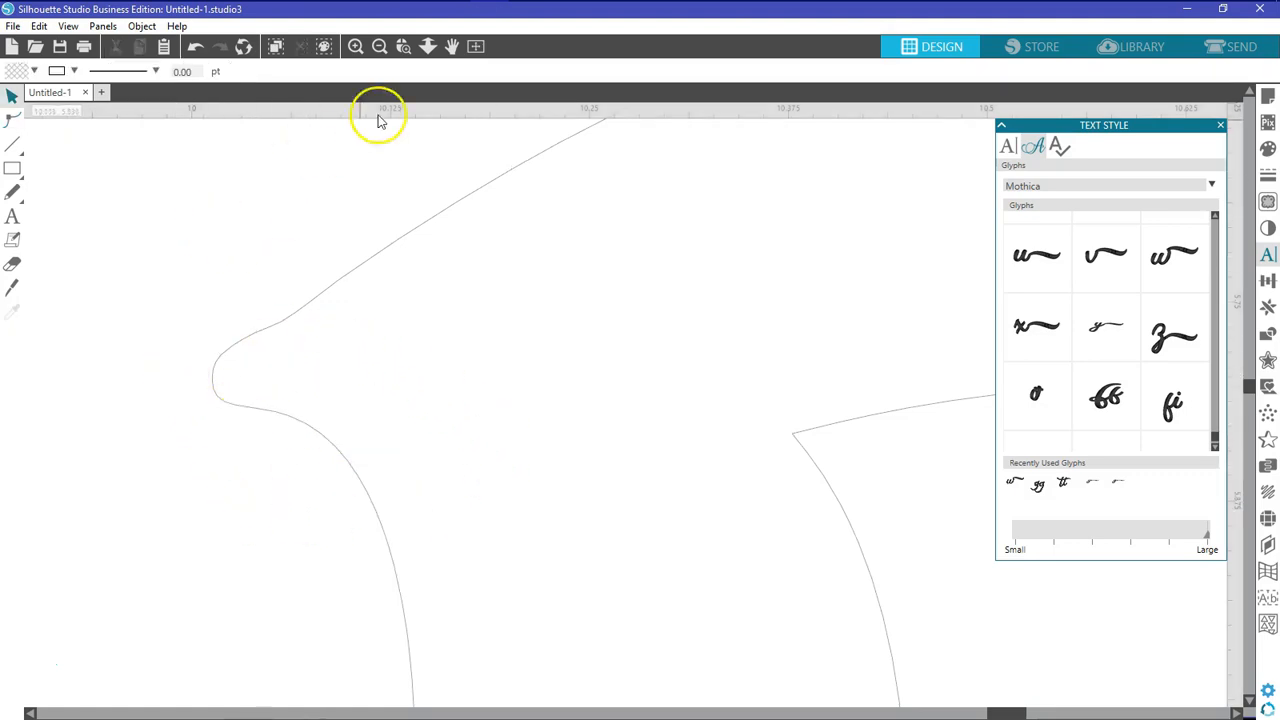
# - Select all pieces of the name lettering and group them
pyautogui.click(476, 46)
pyautogui.moveTo(393, 298); pyautogui.dragTo(832, 520)
pyautogui.rightClick(832, 520)
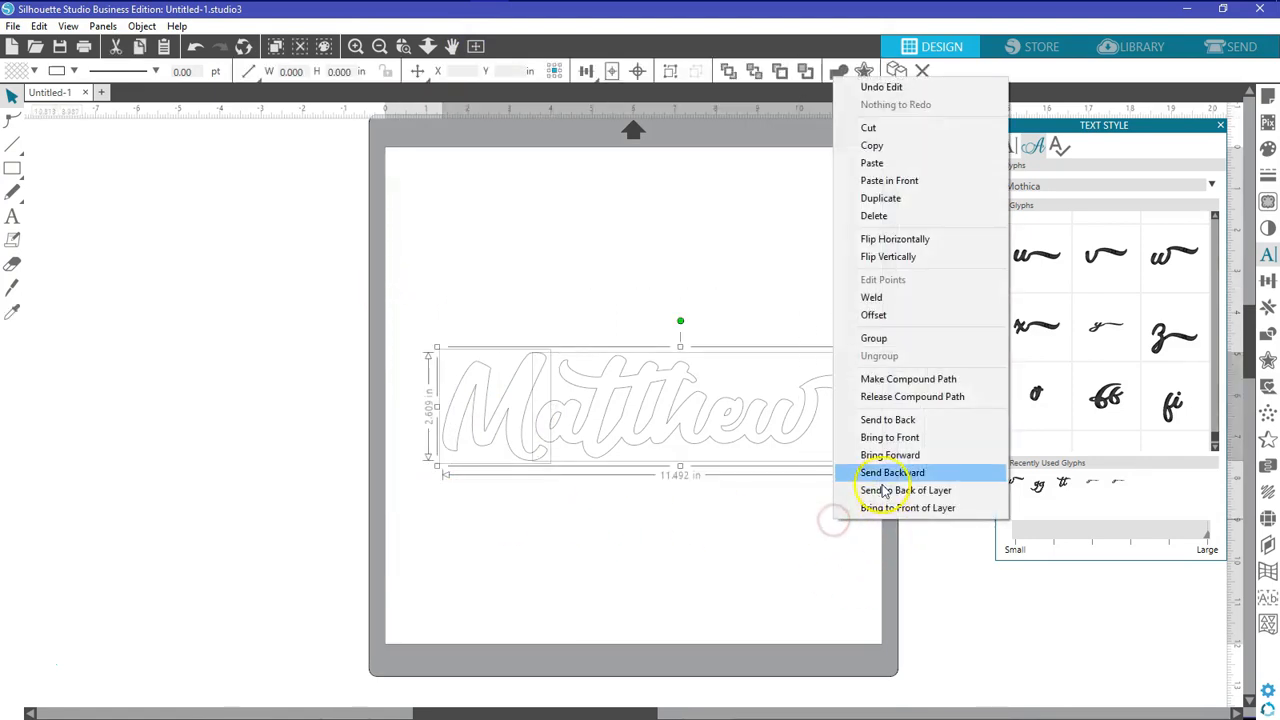
pyautogui.click(870, 338)
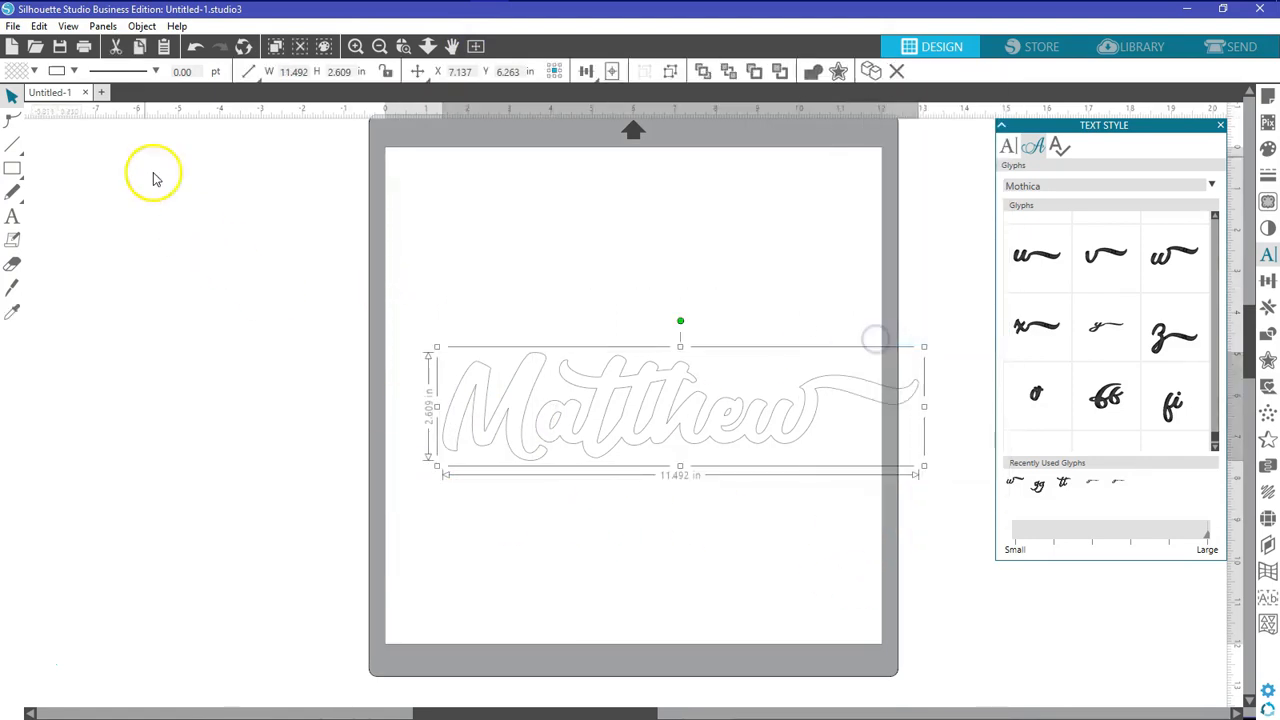
# - Fill the grouped lettering with blue and set its line color to black
pyautogui.click(26, 71)
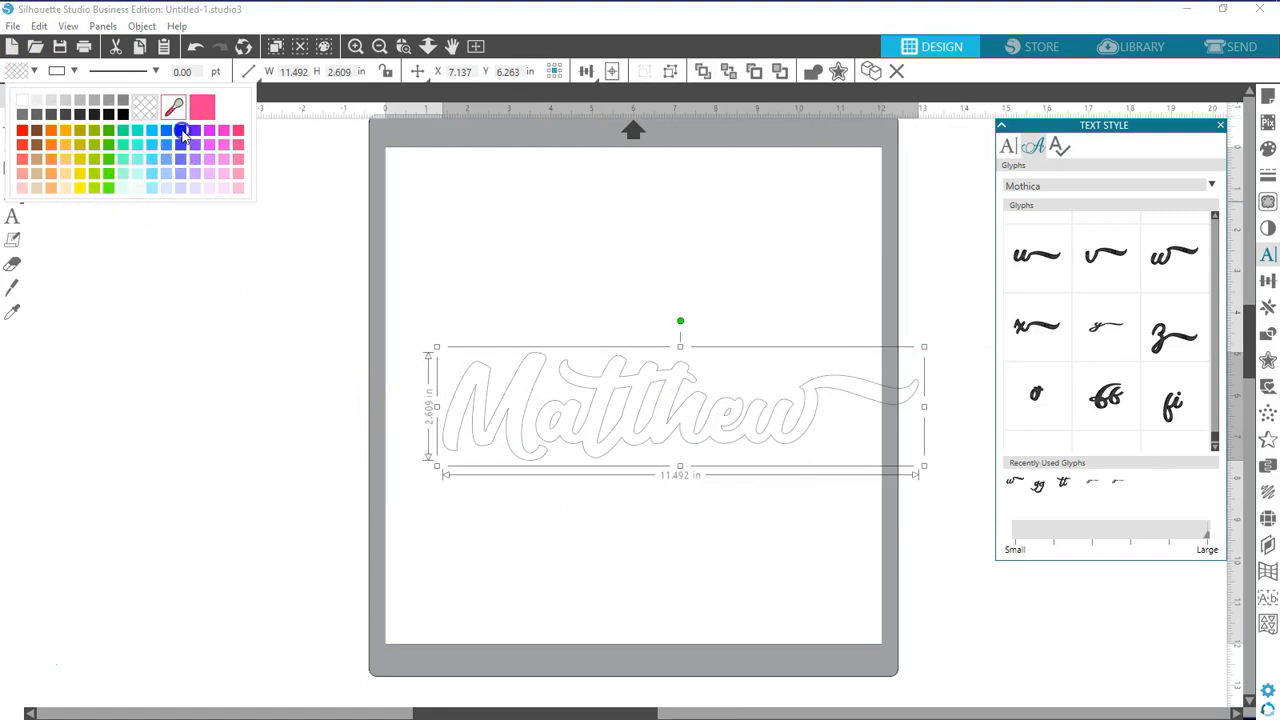
pyautogui.click(182, 133)
pyautogui.click(76, 72)
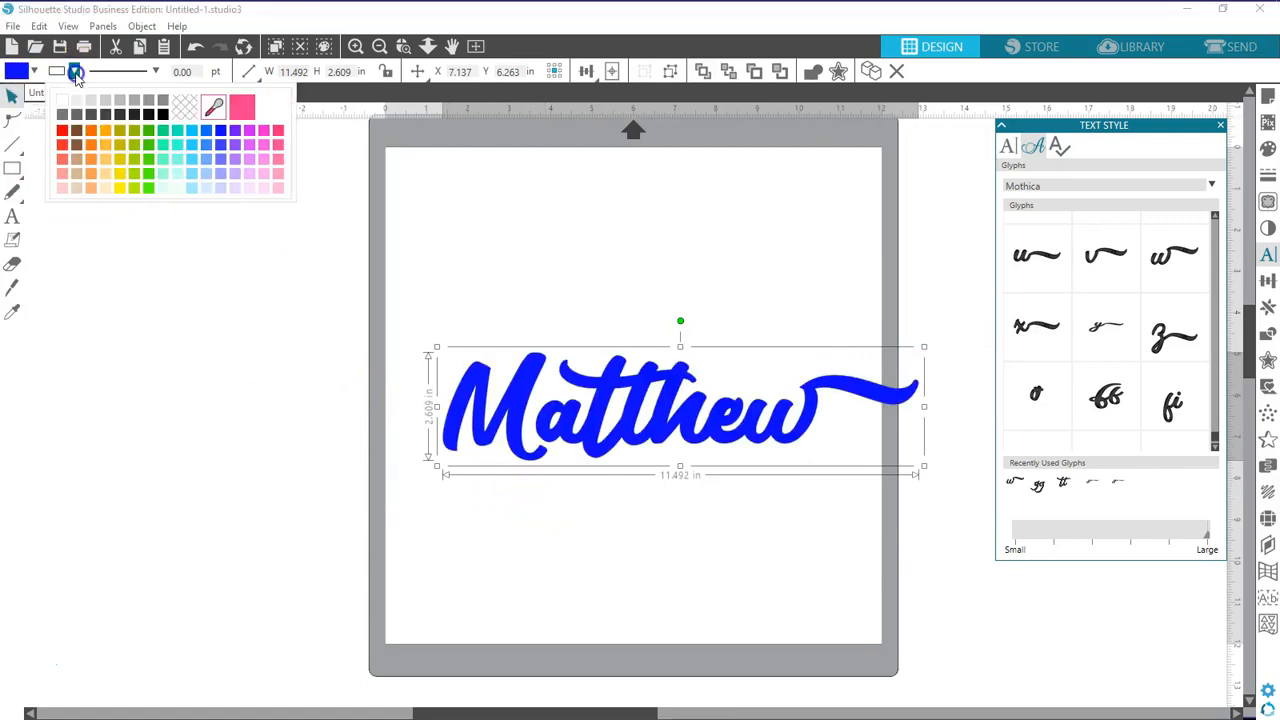
pyautogui.click(163, 115)
# - Move the grouped name fully onto the upper part of the page, at about X 6.09, Y 3.13 in, and deselect it
pyautogui.moveTo(623, 443); pyautogui.dragTo(585, 408)
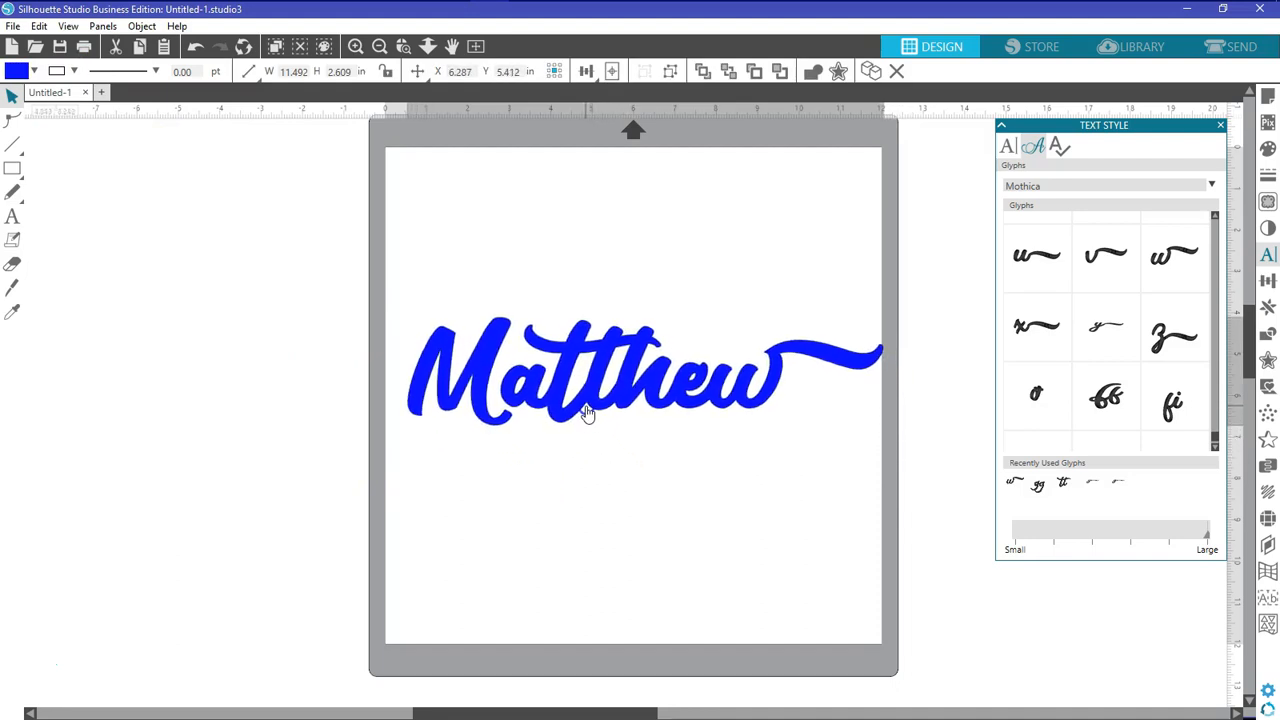
pyautogui.click(666, 449)
pyautogui.moveTo(753, 405); pyautogui.dragTo(750, 307)
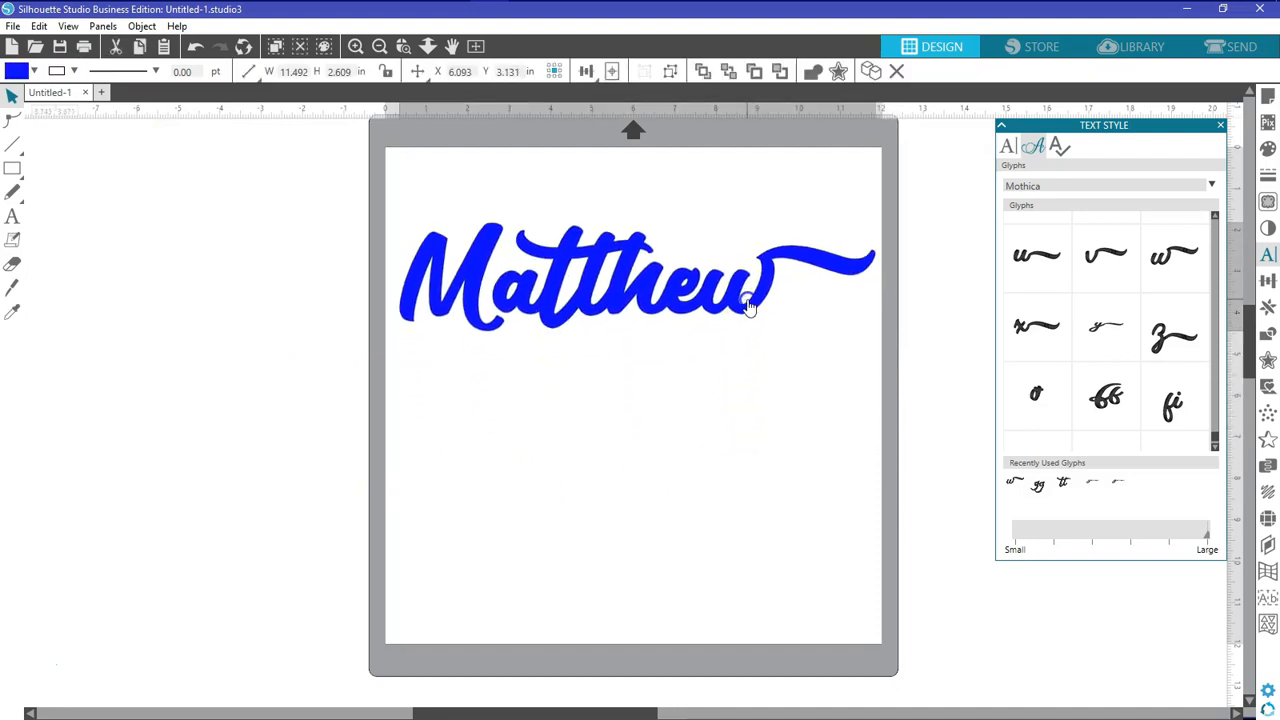
pyautogui.click(748, 345)
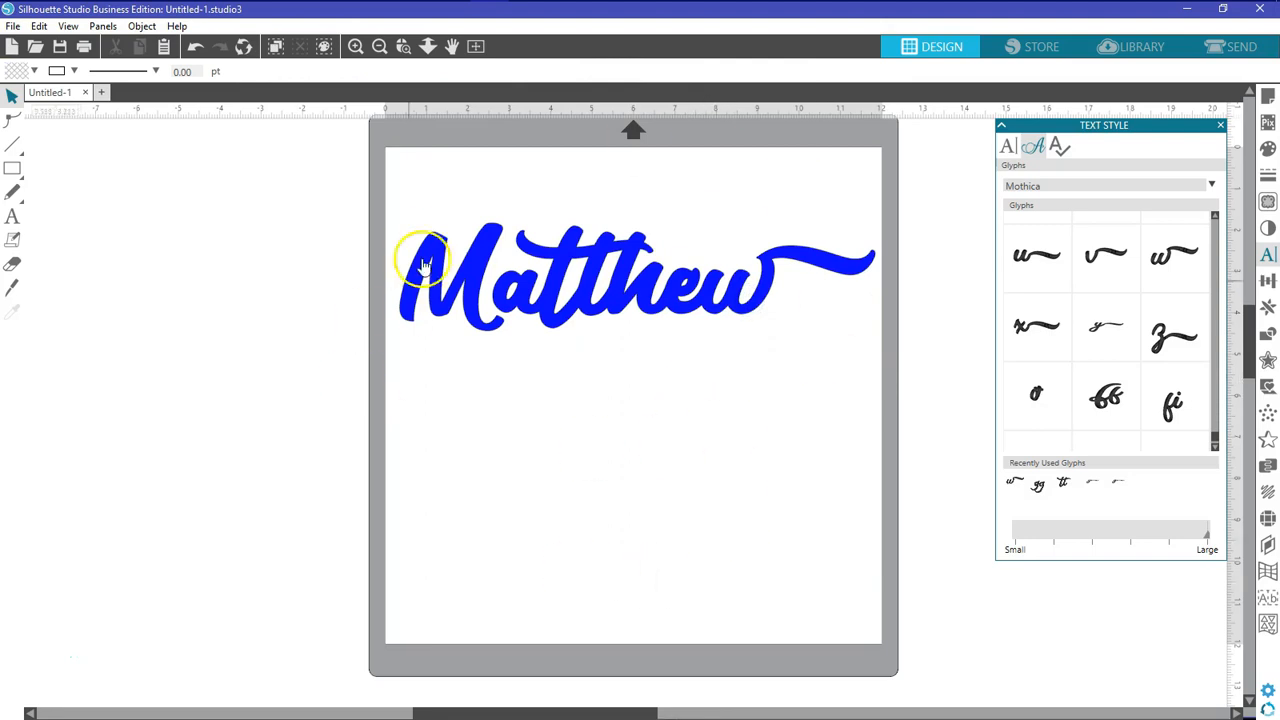